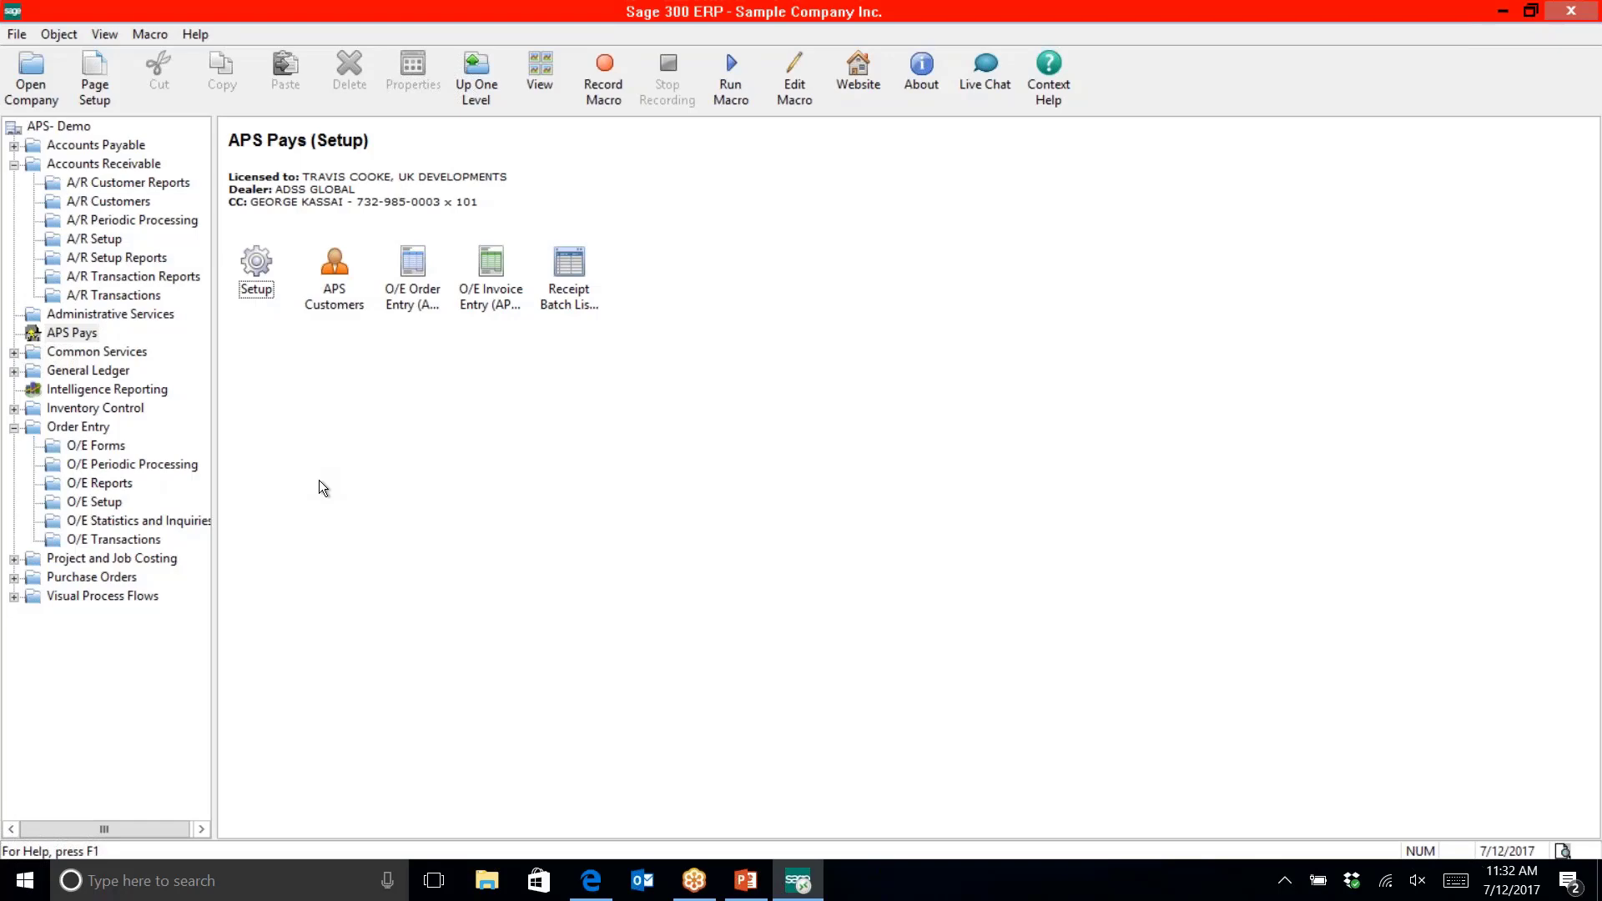
pyautogui.doubleClick(259, 276)
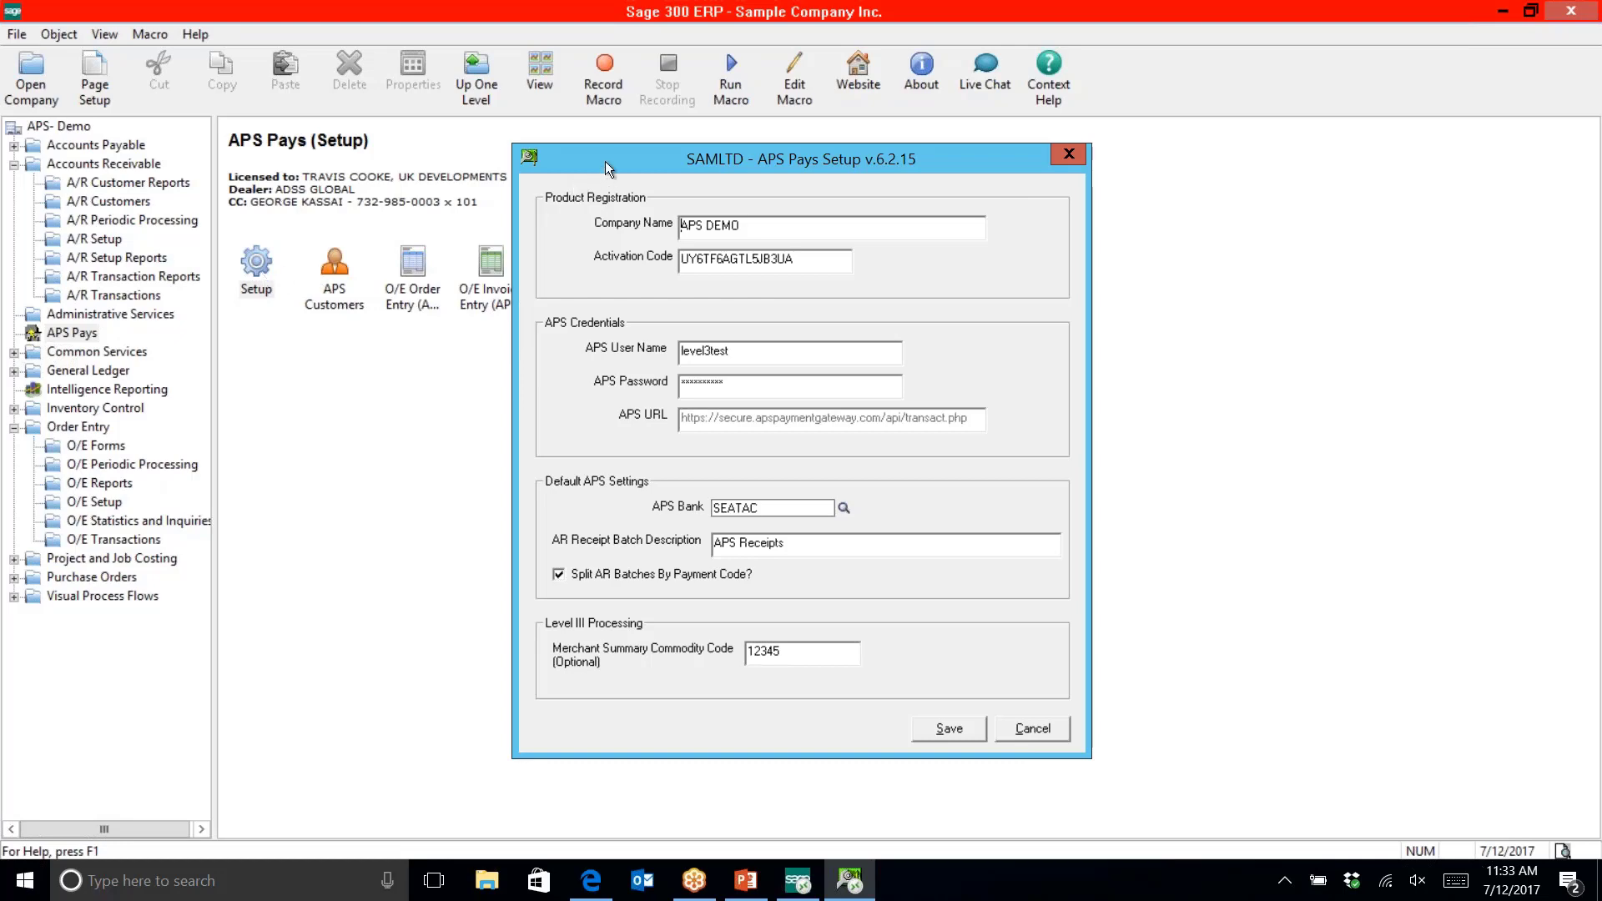
pyautogui.moveTo(611, 165); pyautogui.dragTo(308, 153)
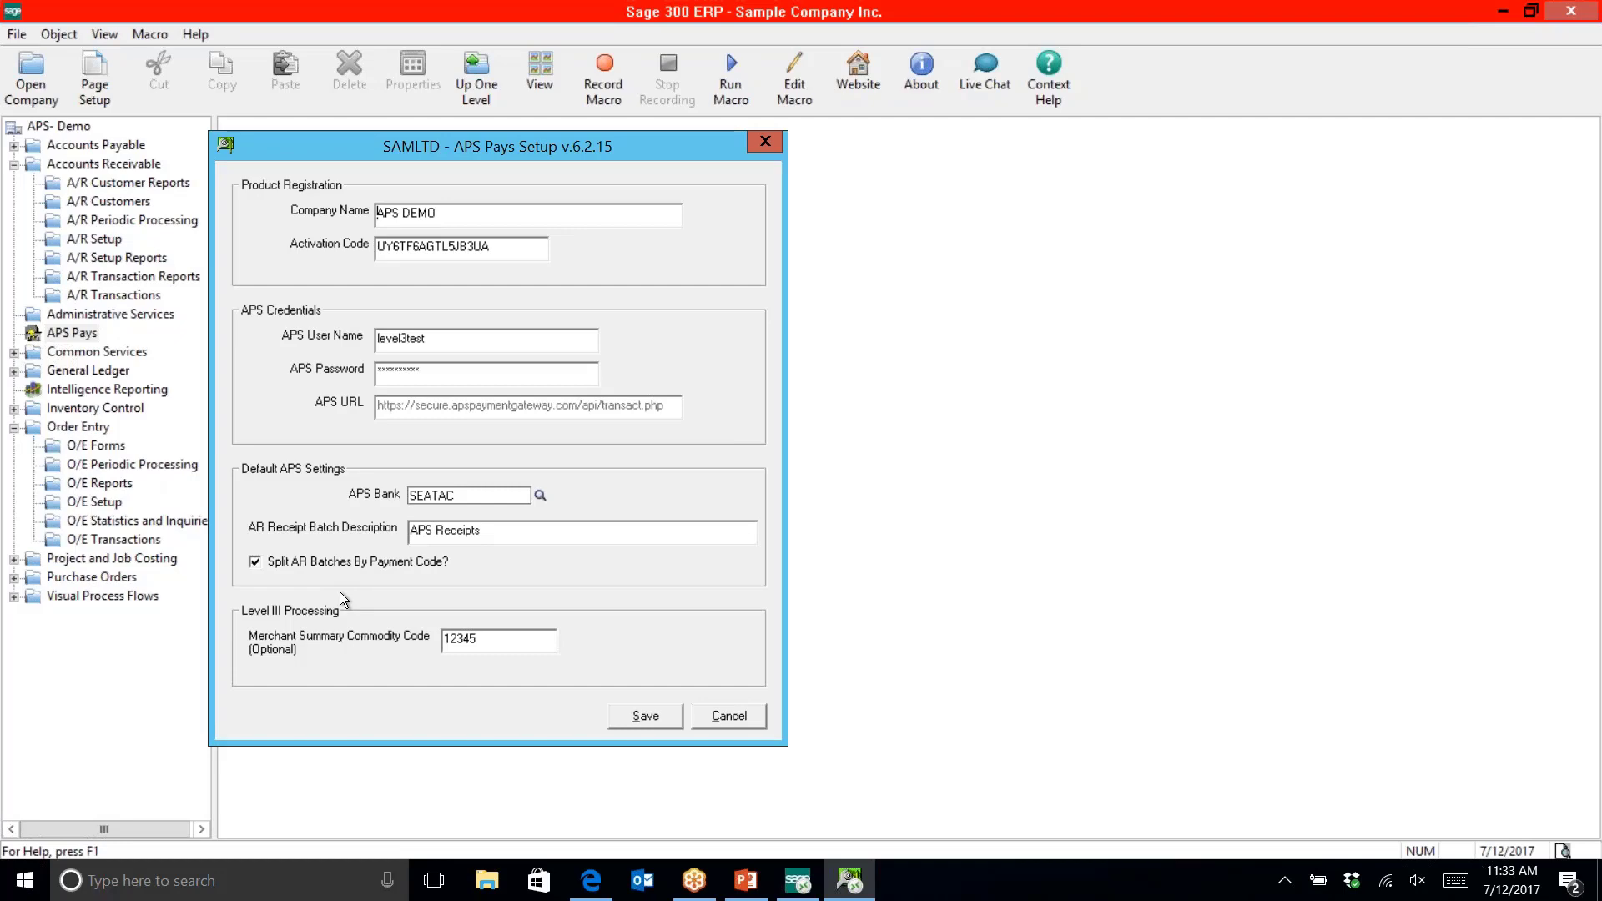
pyautogui.click(719, 723)
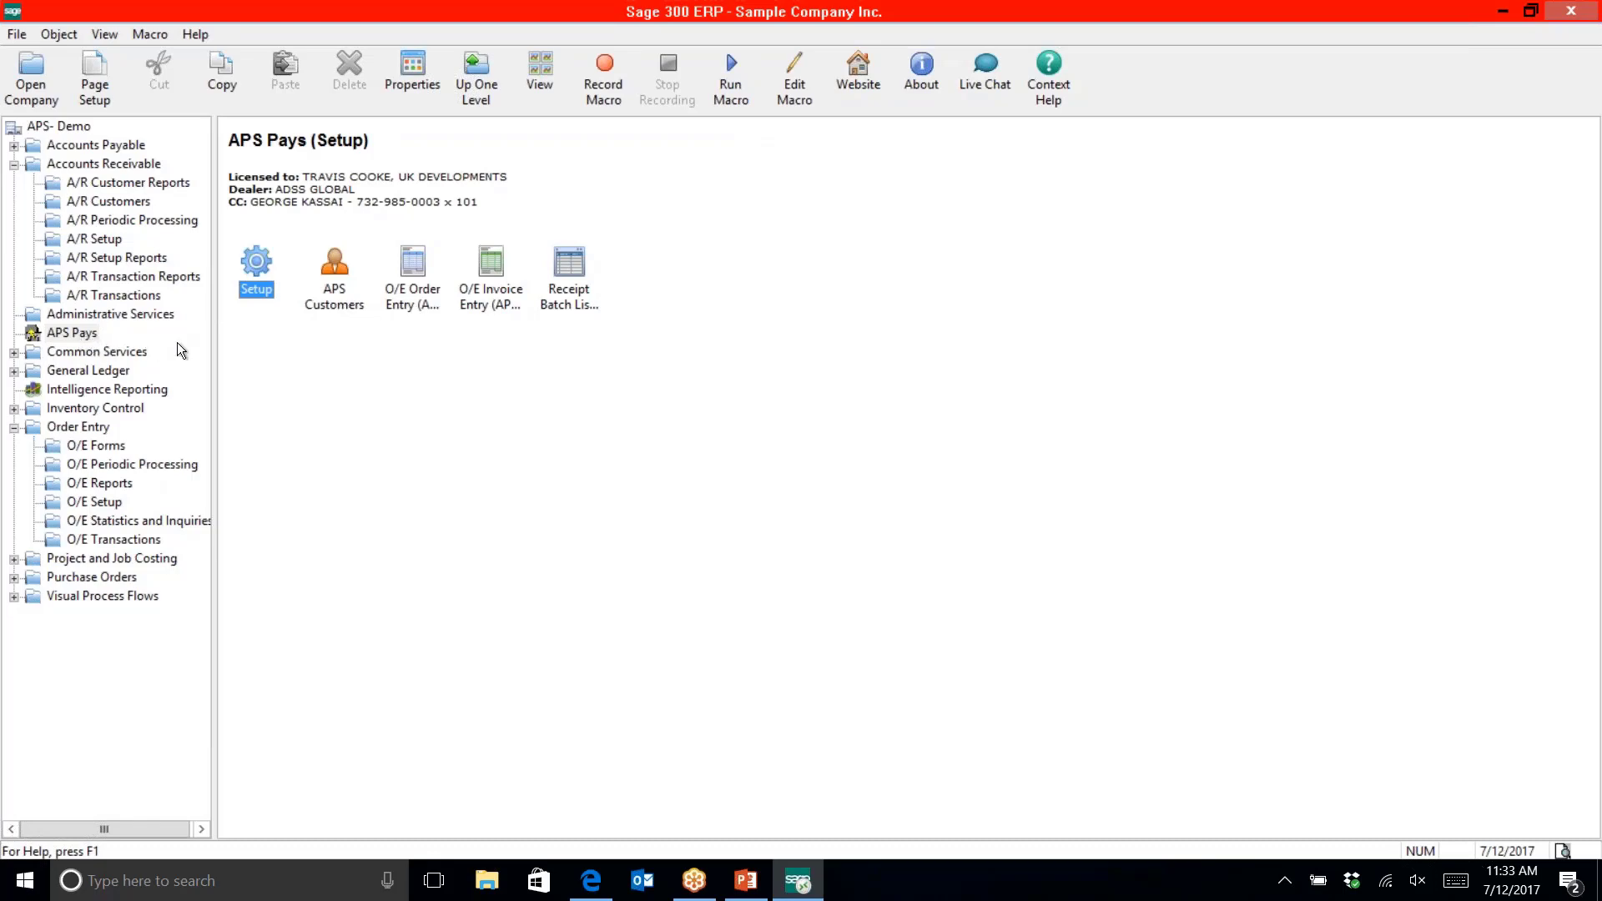
# Open APS Customers and load the third listed customer with its stored Visa card
pyautogui.click(340, 286)
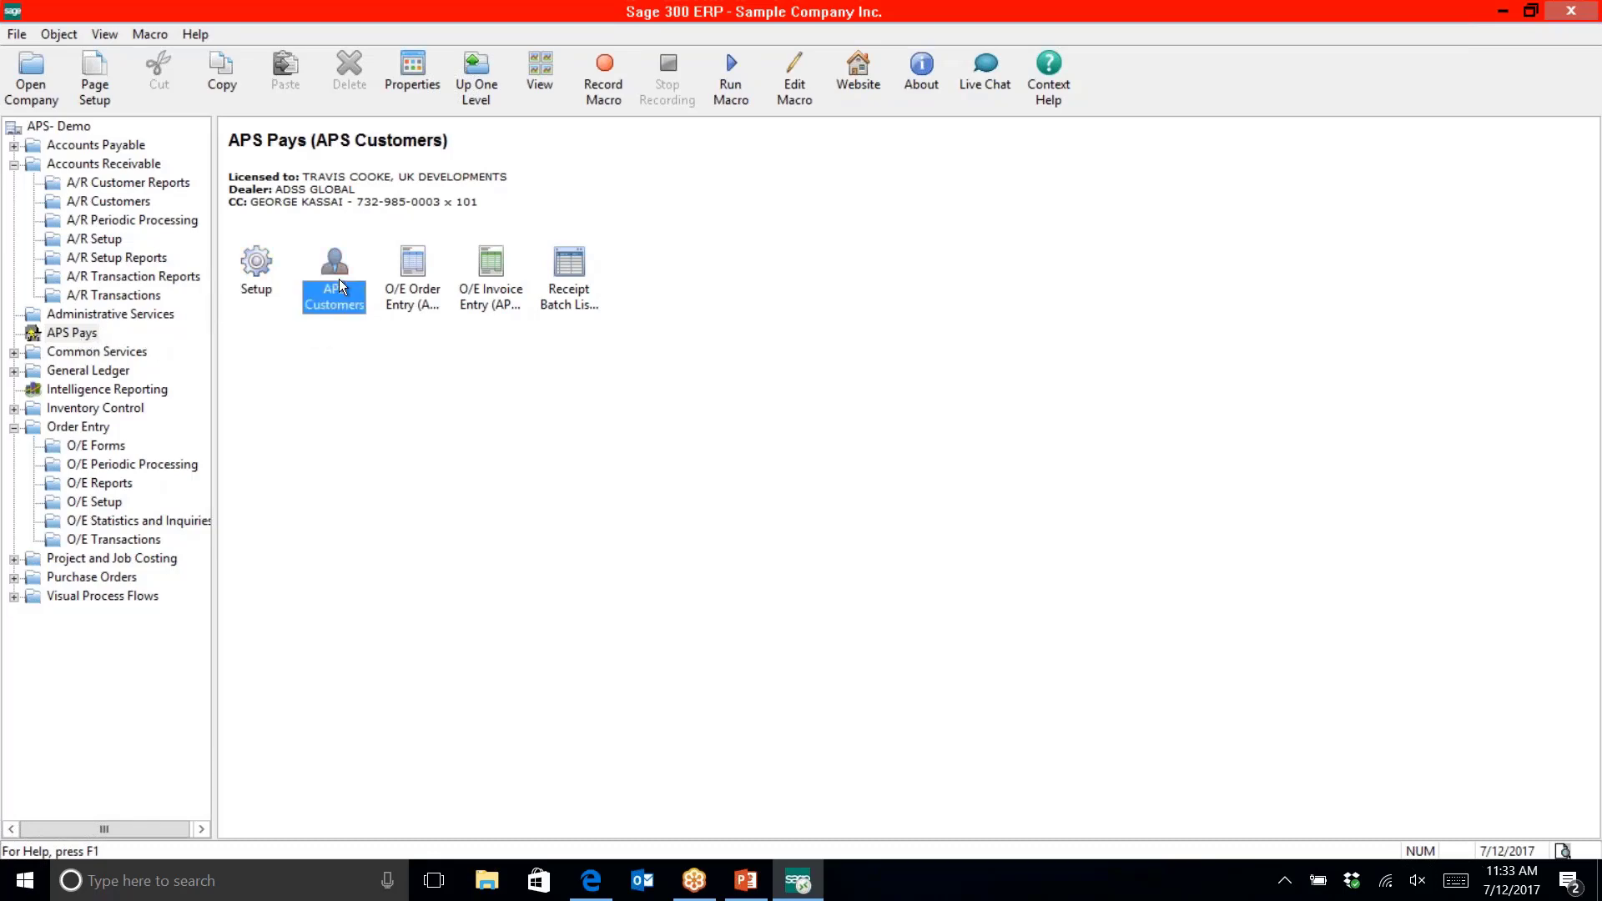
pyautogui.doubleClick(340, 286)
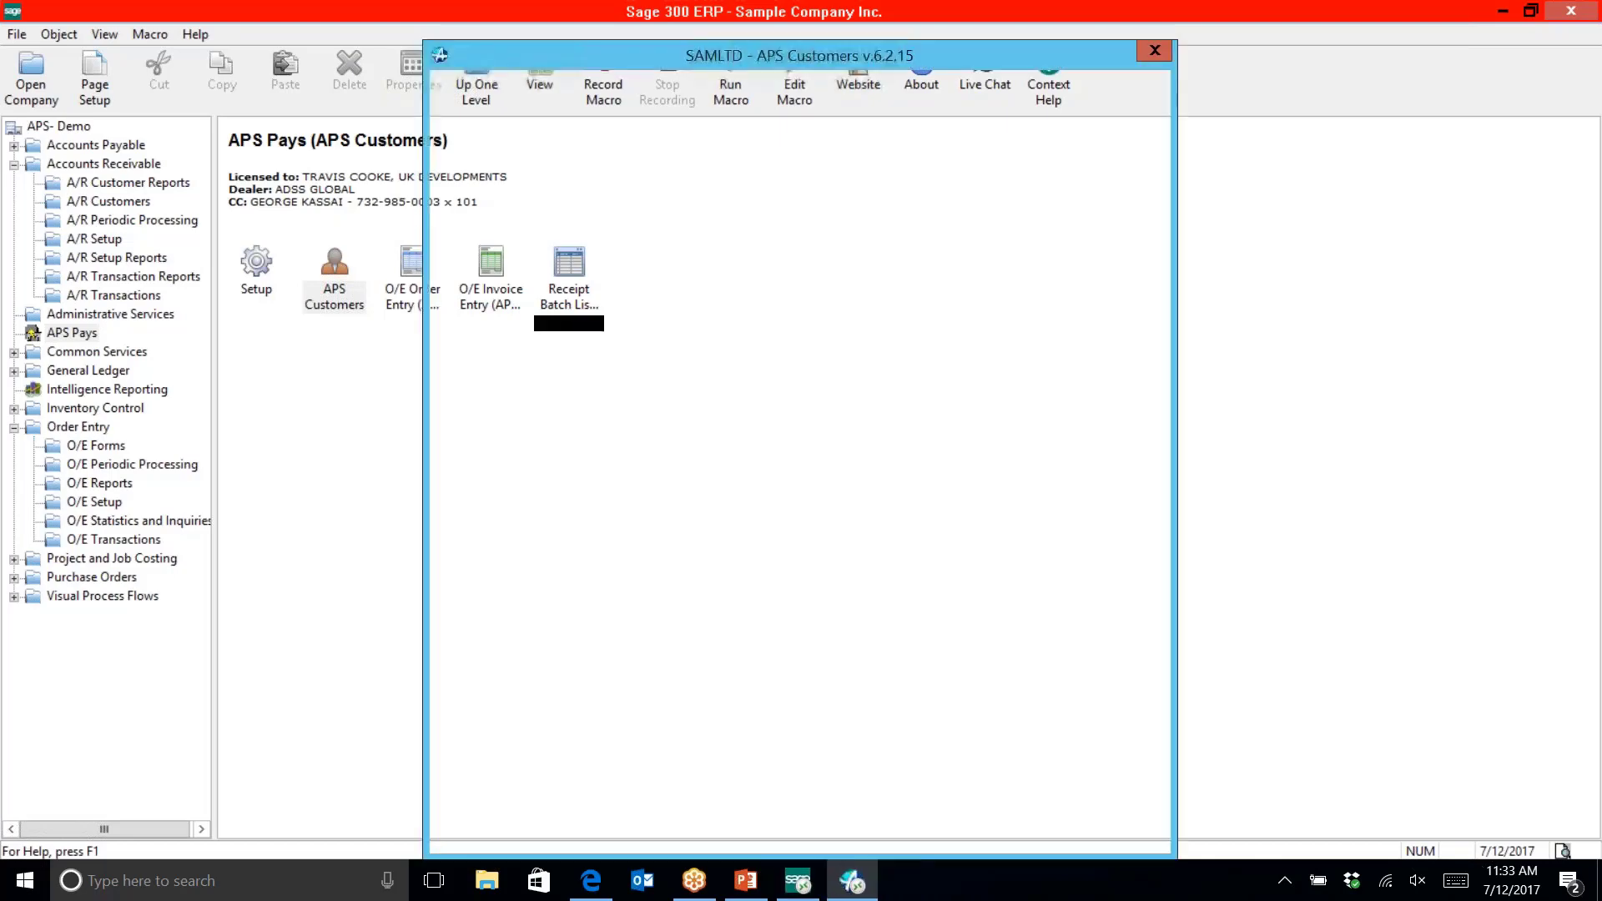
pyautogui.moveTo(679, 56); pyautogui.dragTo(399, 58)
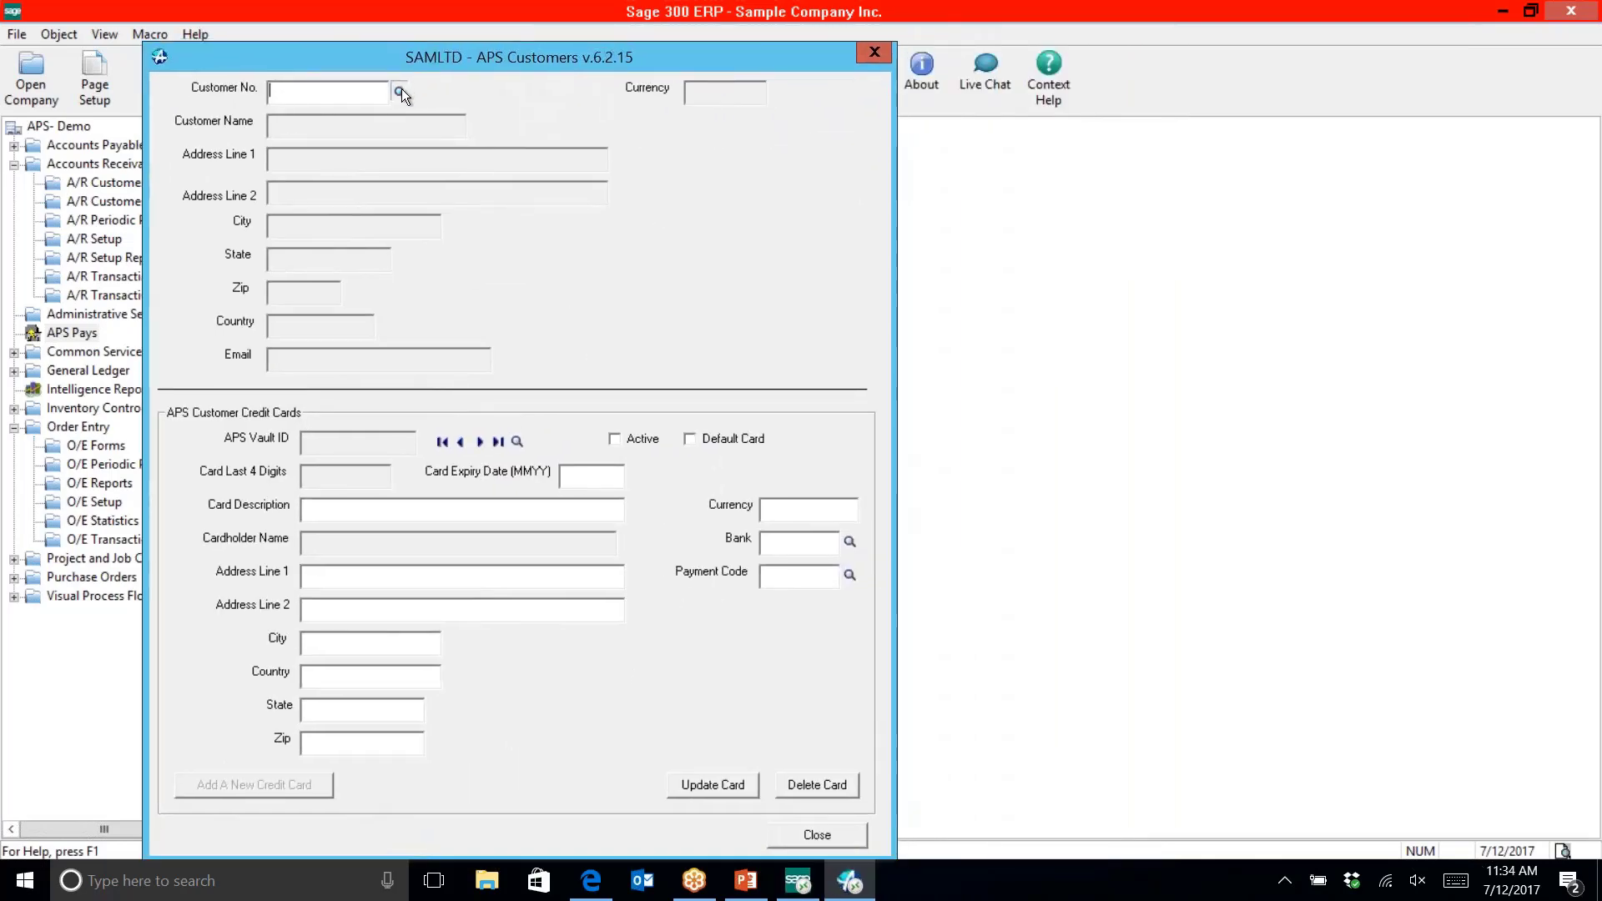
pyautogui.click(401, 90)
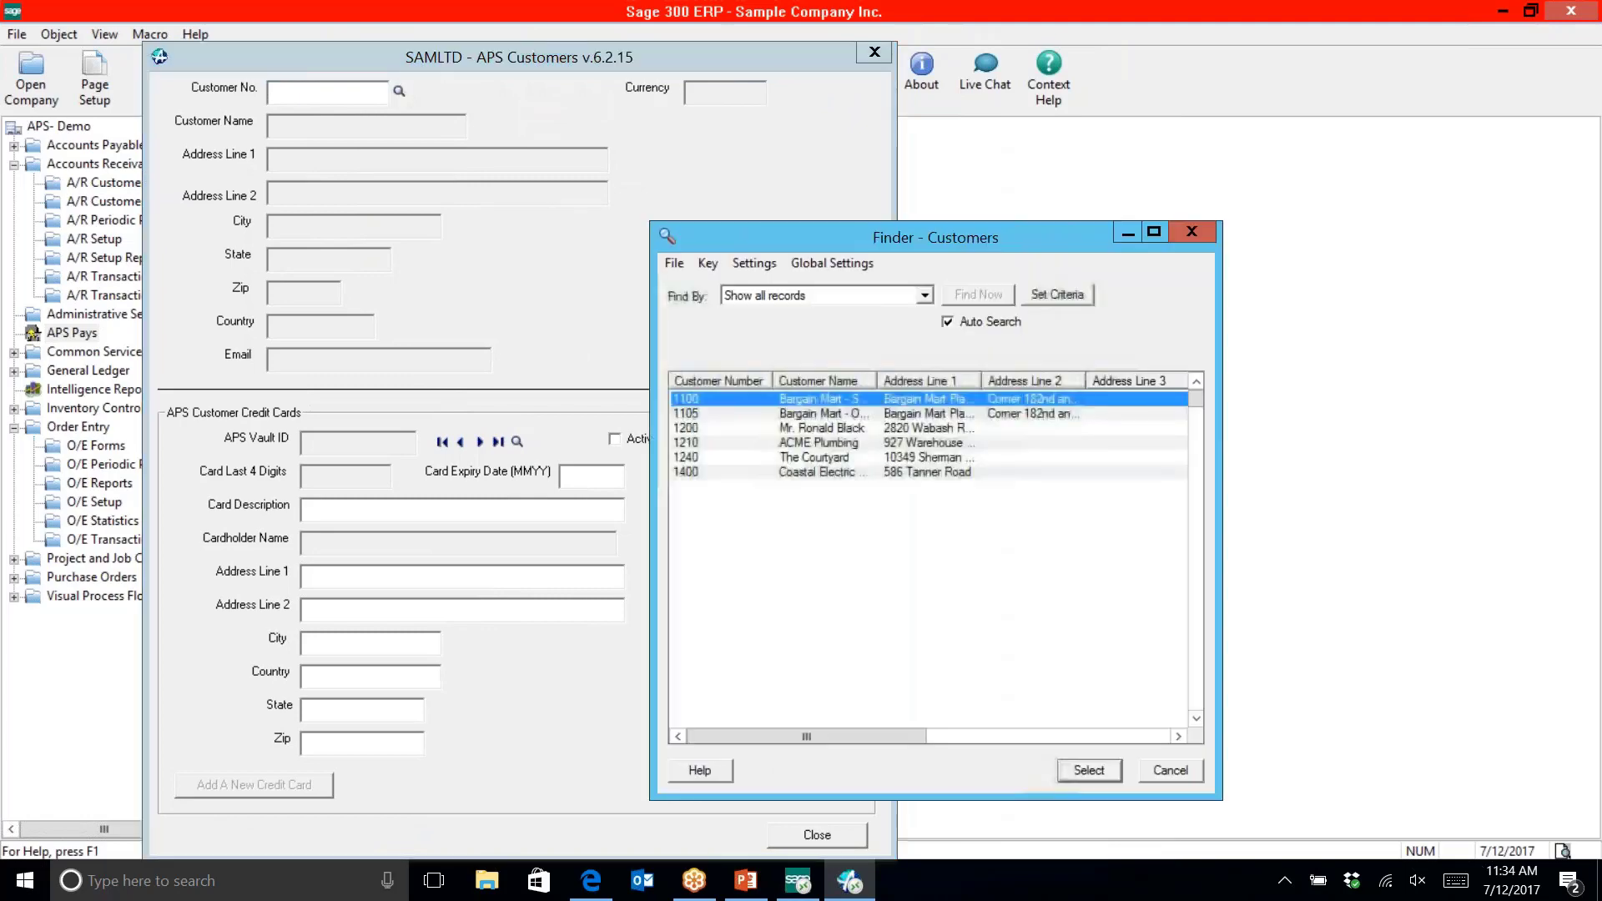
pyautogui.click(818, 431)
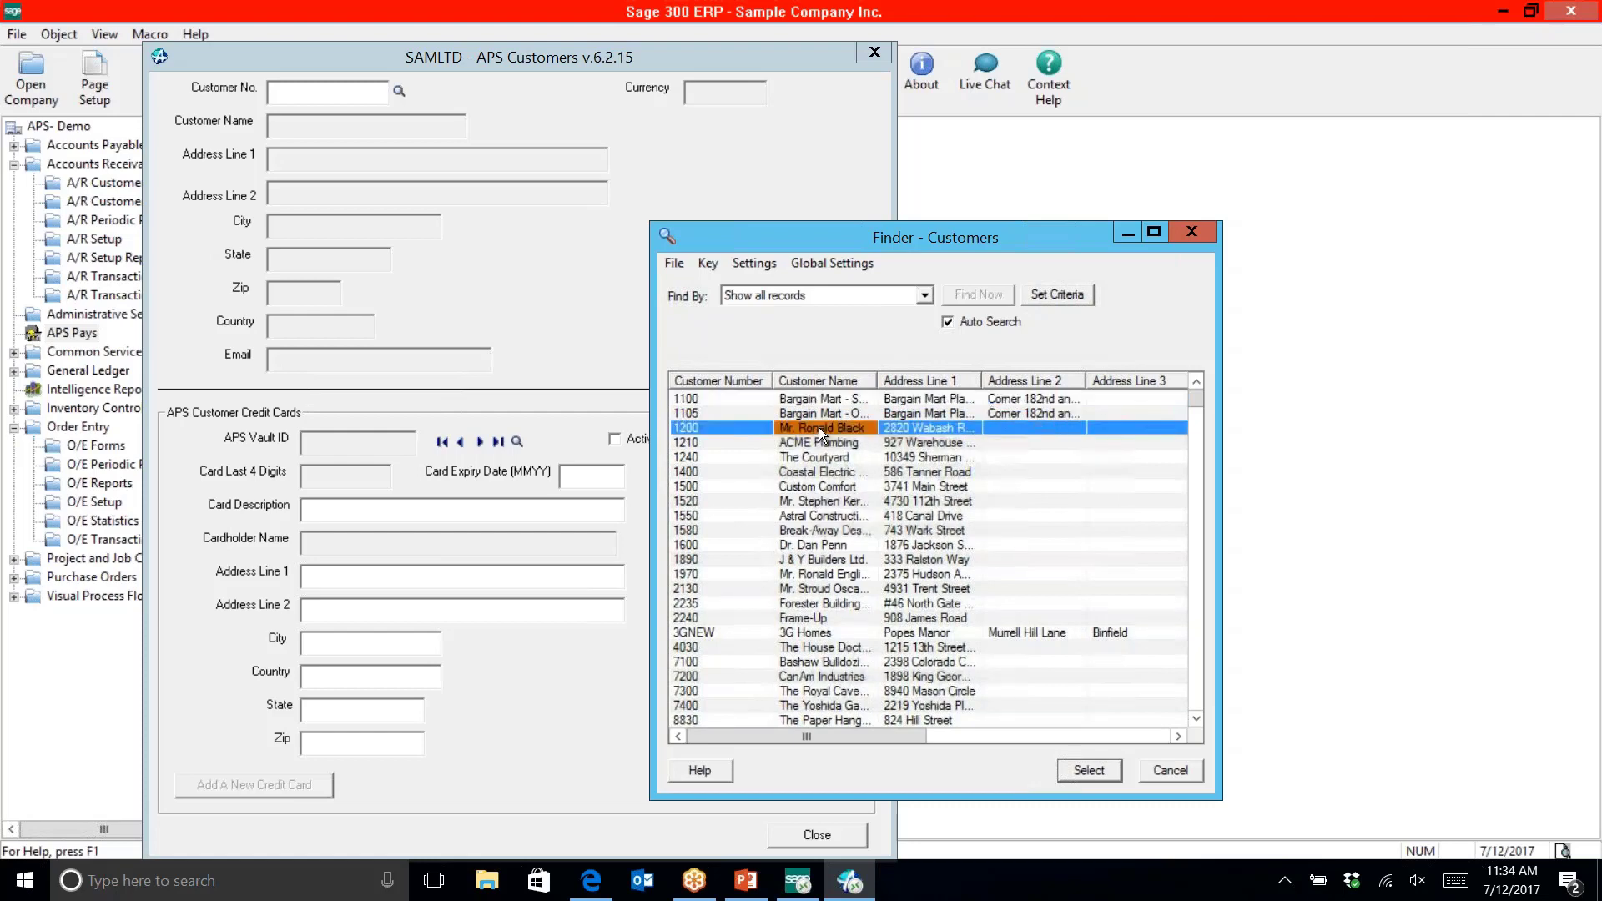
pyautogui.click(1089, 768)
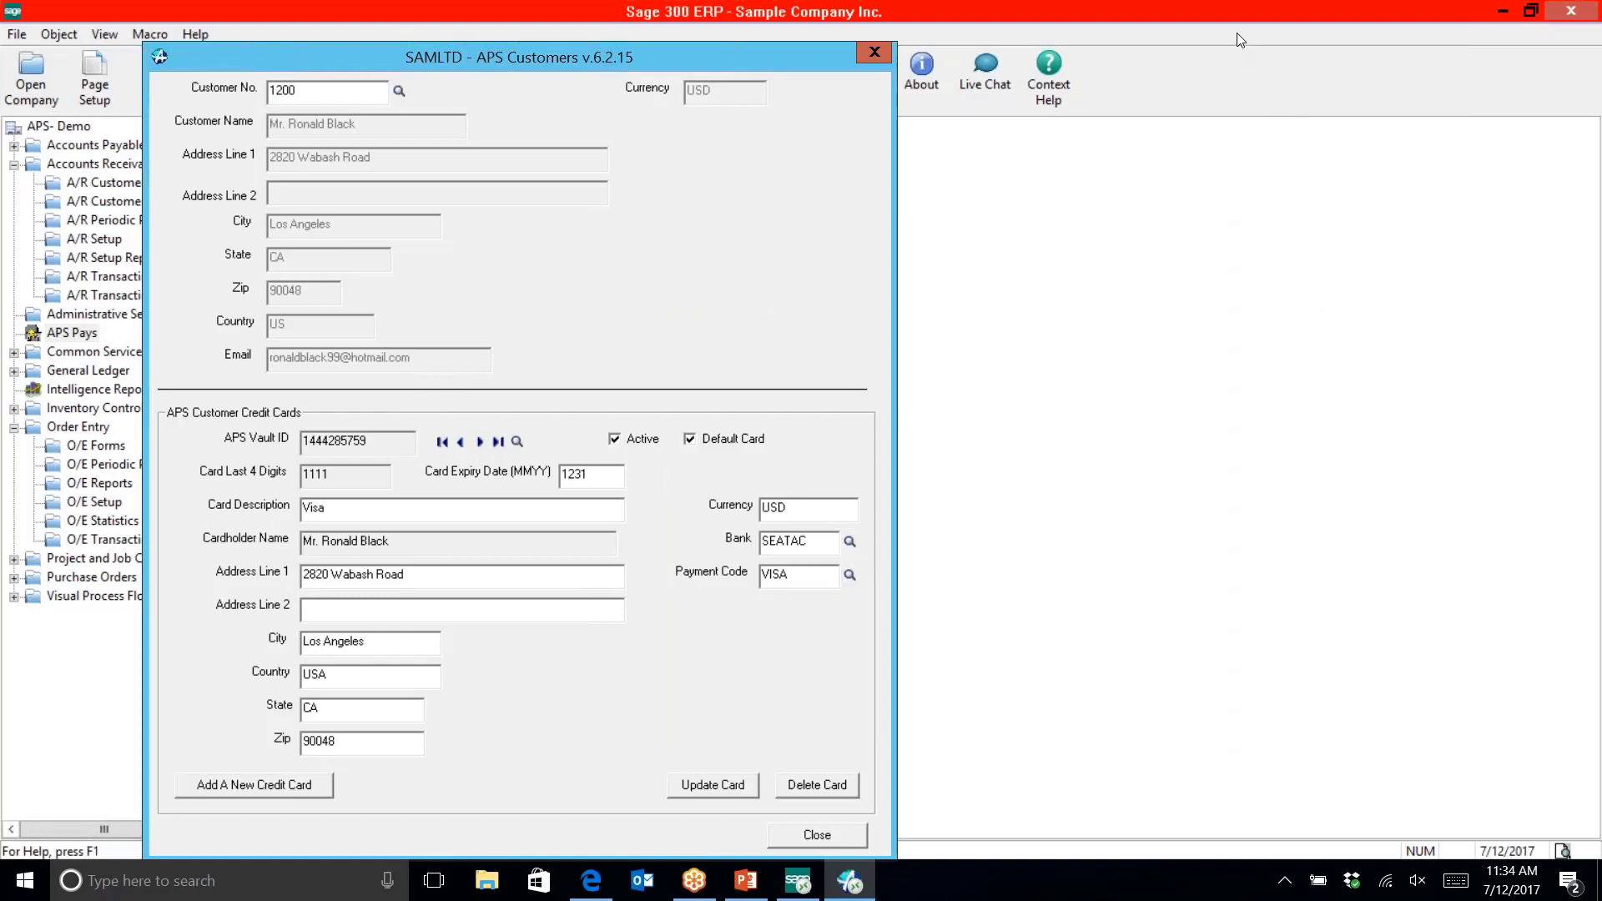
pyautogui.click(1592, 376)
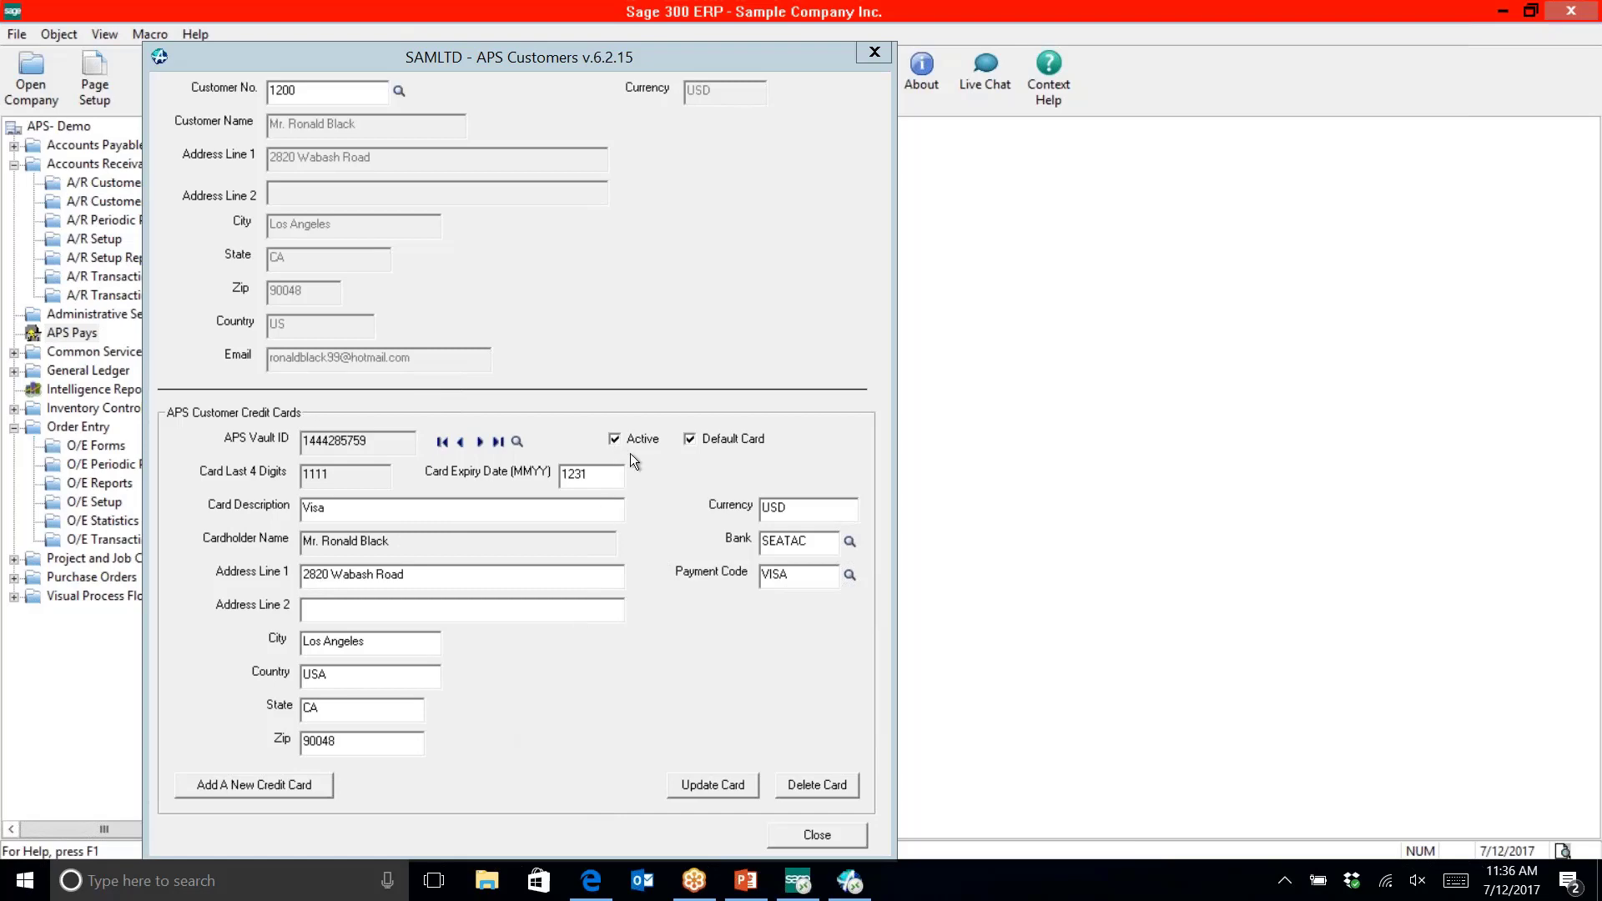
# Browse forward to the last stored card, step back one, then close APS Customers
pyautogui.click(481, 442)
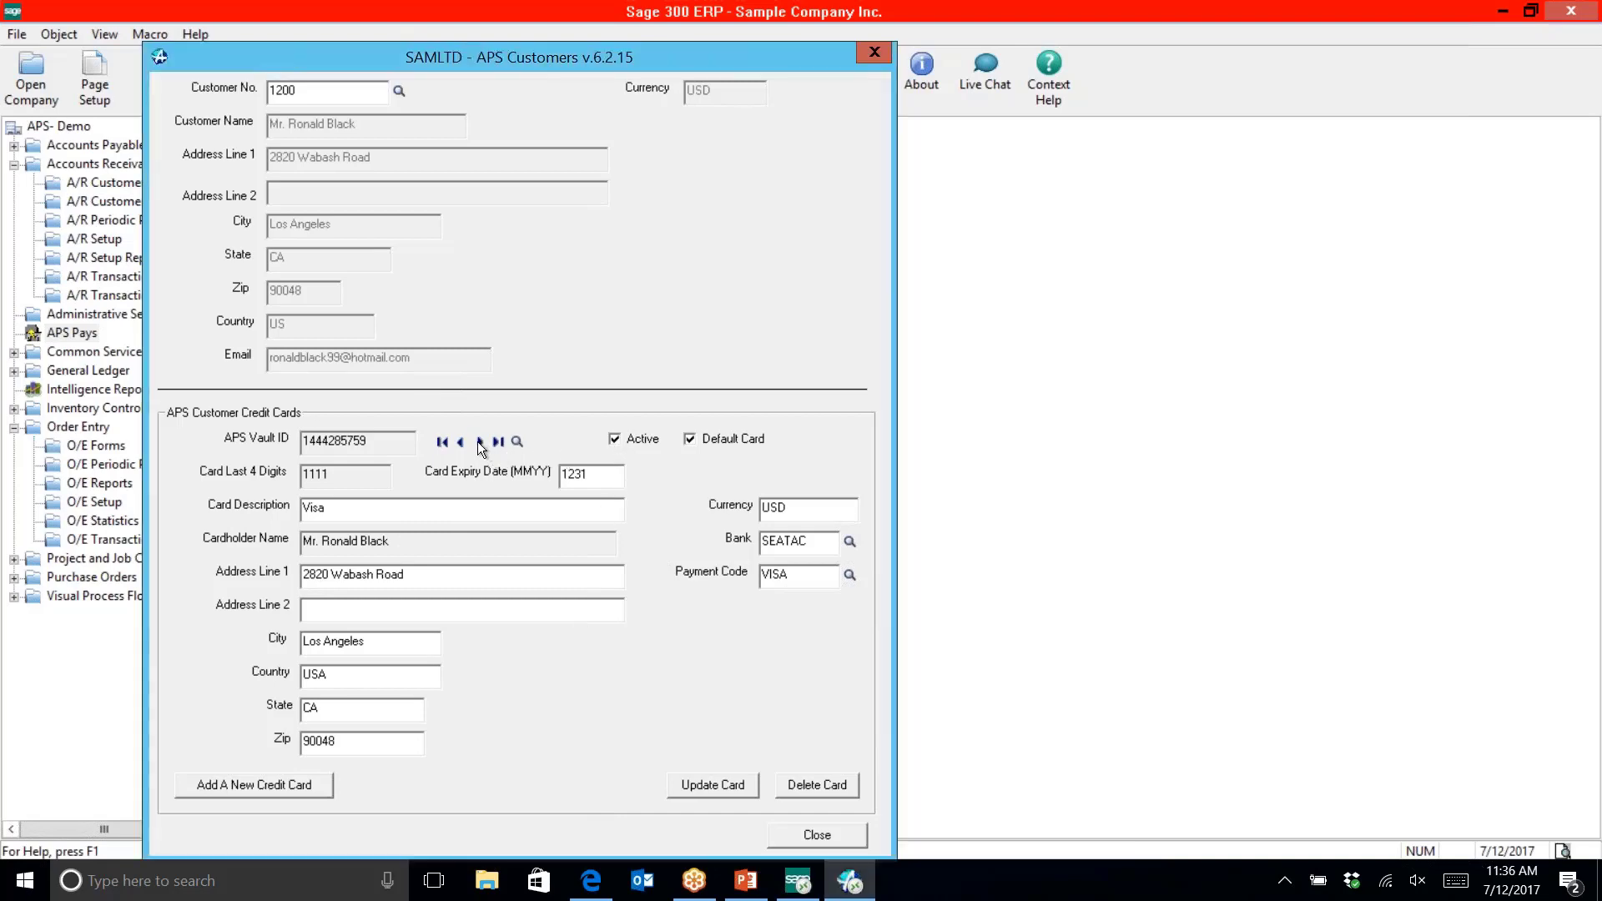
pyautogui.click(479, 443)
pyautogui.click(486, 441)
pyautogui.click(489, 441)
pyautogui.click(496, 443)
pyautogui.click(464, 443)
pyautogui.click(816, 835)
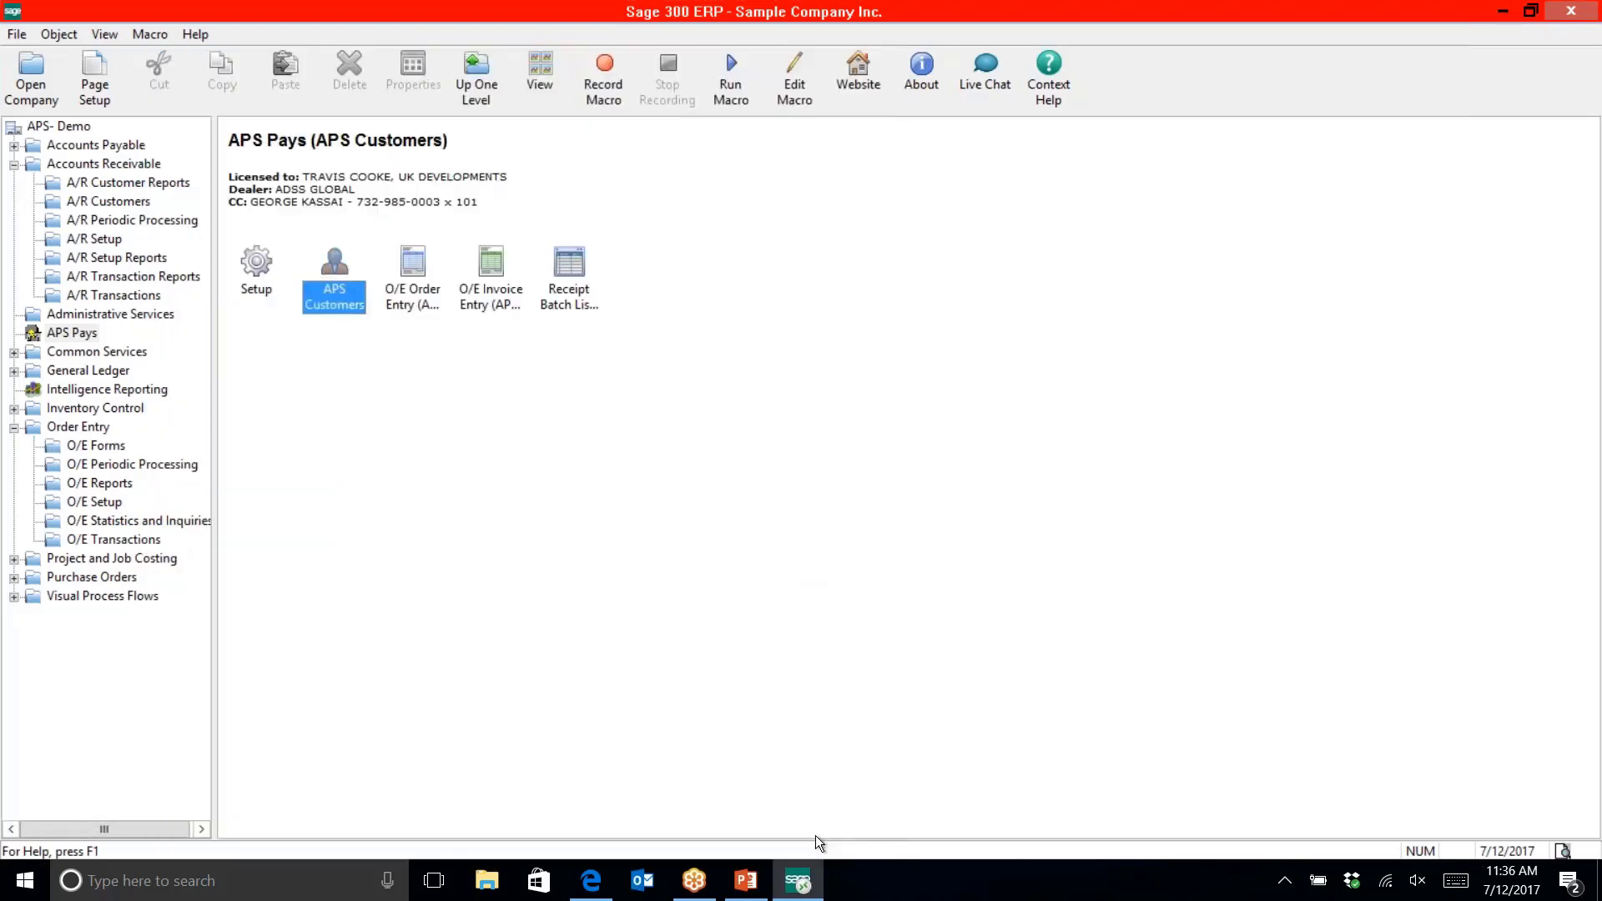
# Open O/E Order Entry and pick the third listed customer (1200) for the new order
pyautogui.doubleClick(414, 265)
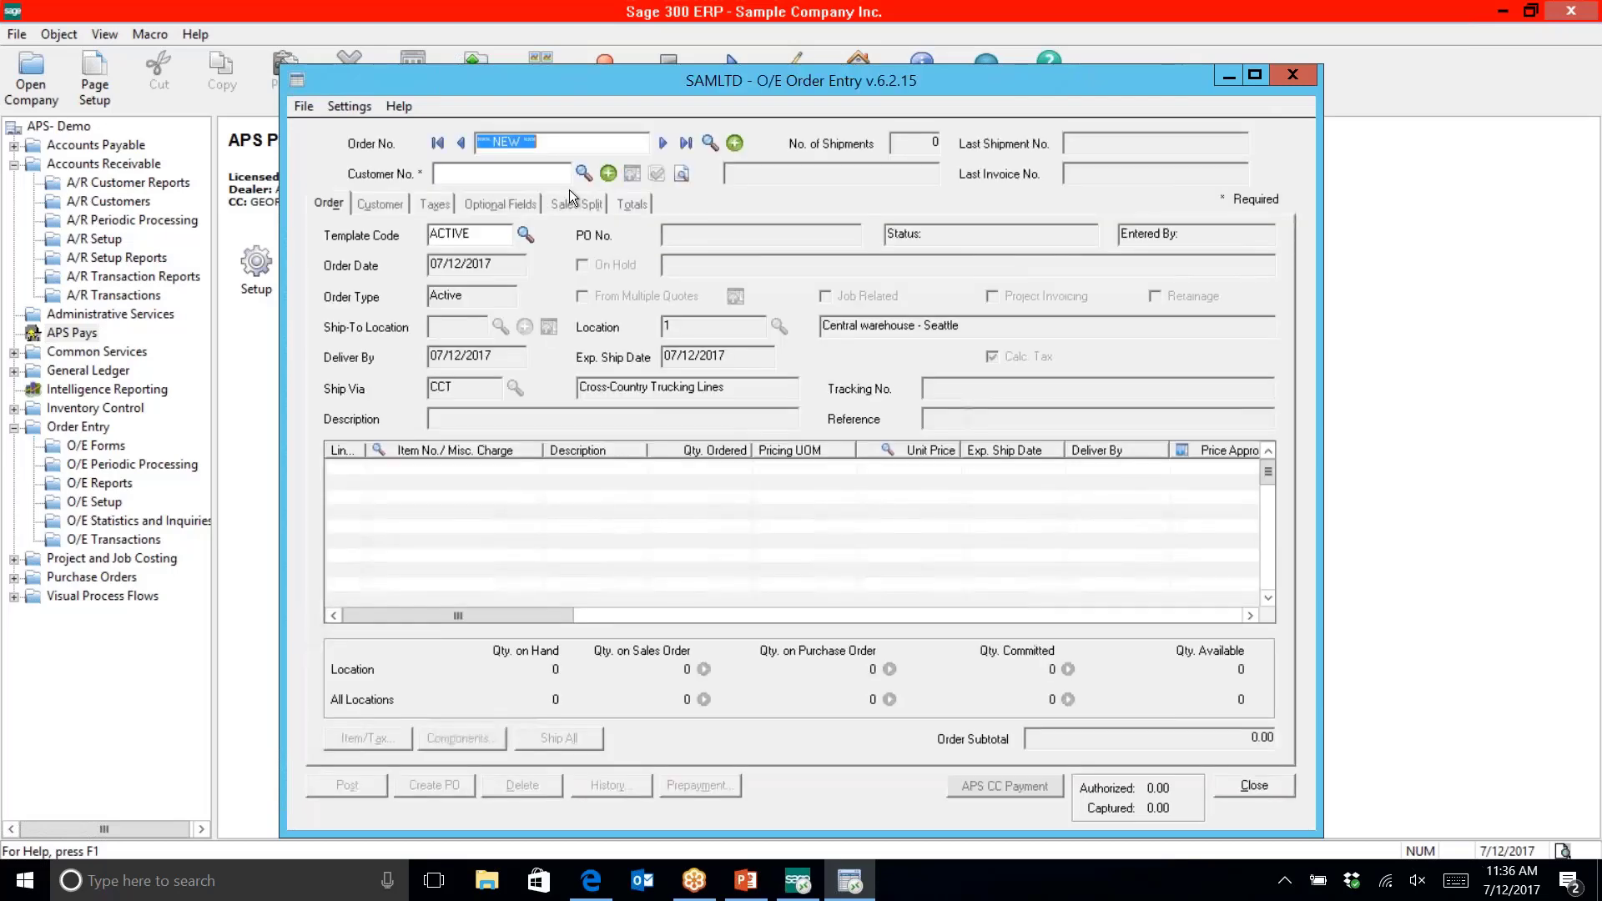
pyautogui.click(582, 178)
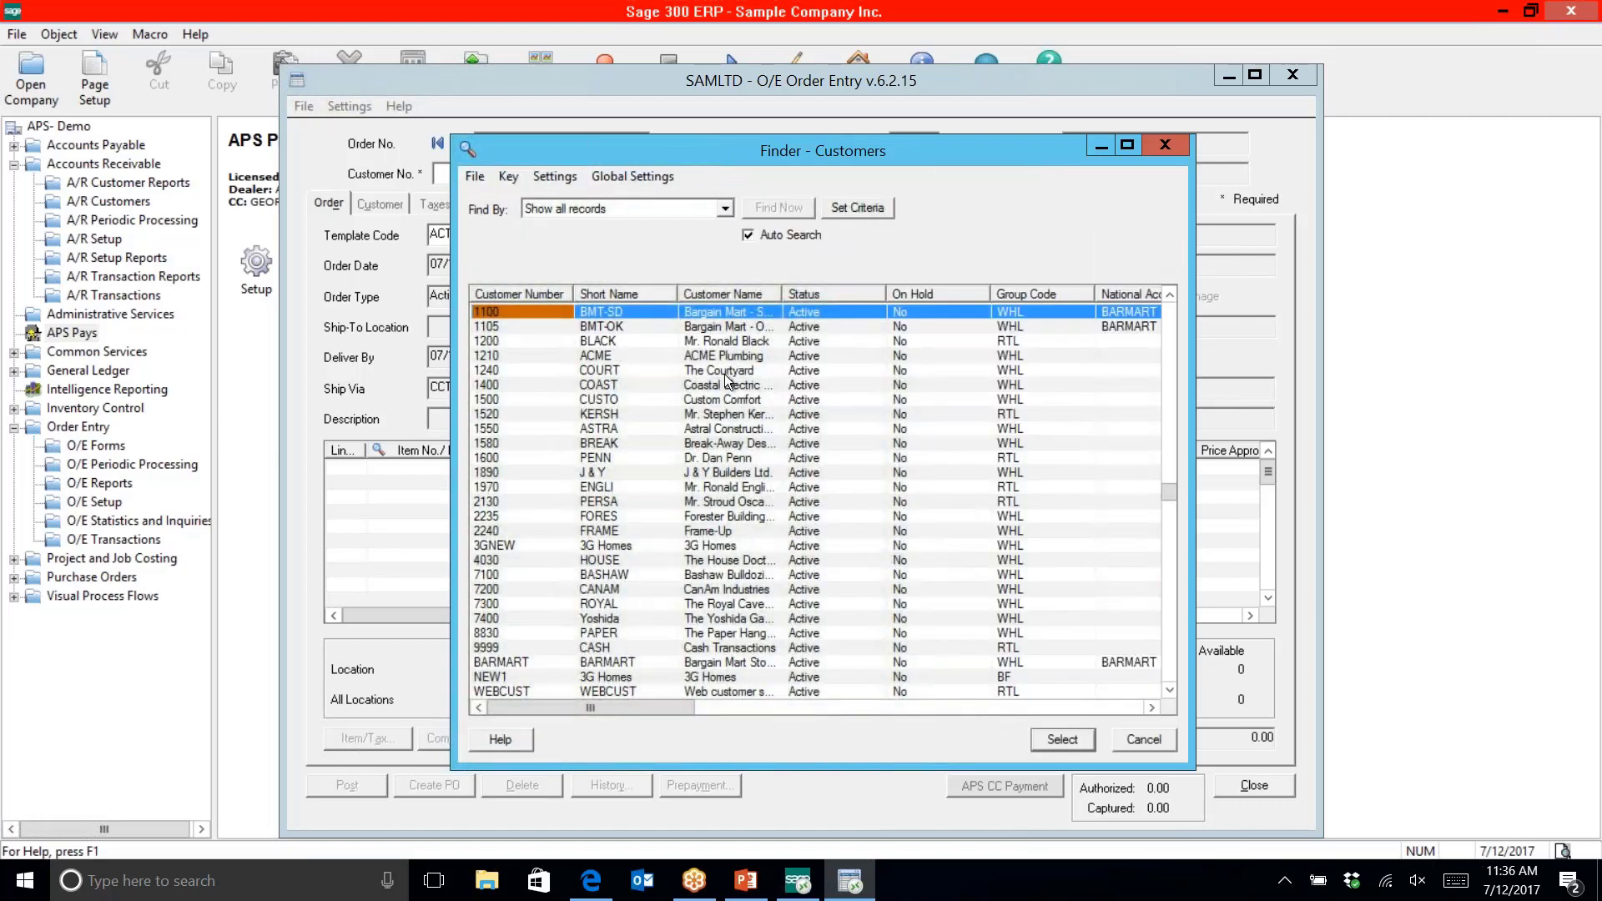
pyautogui.click(729, 347)
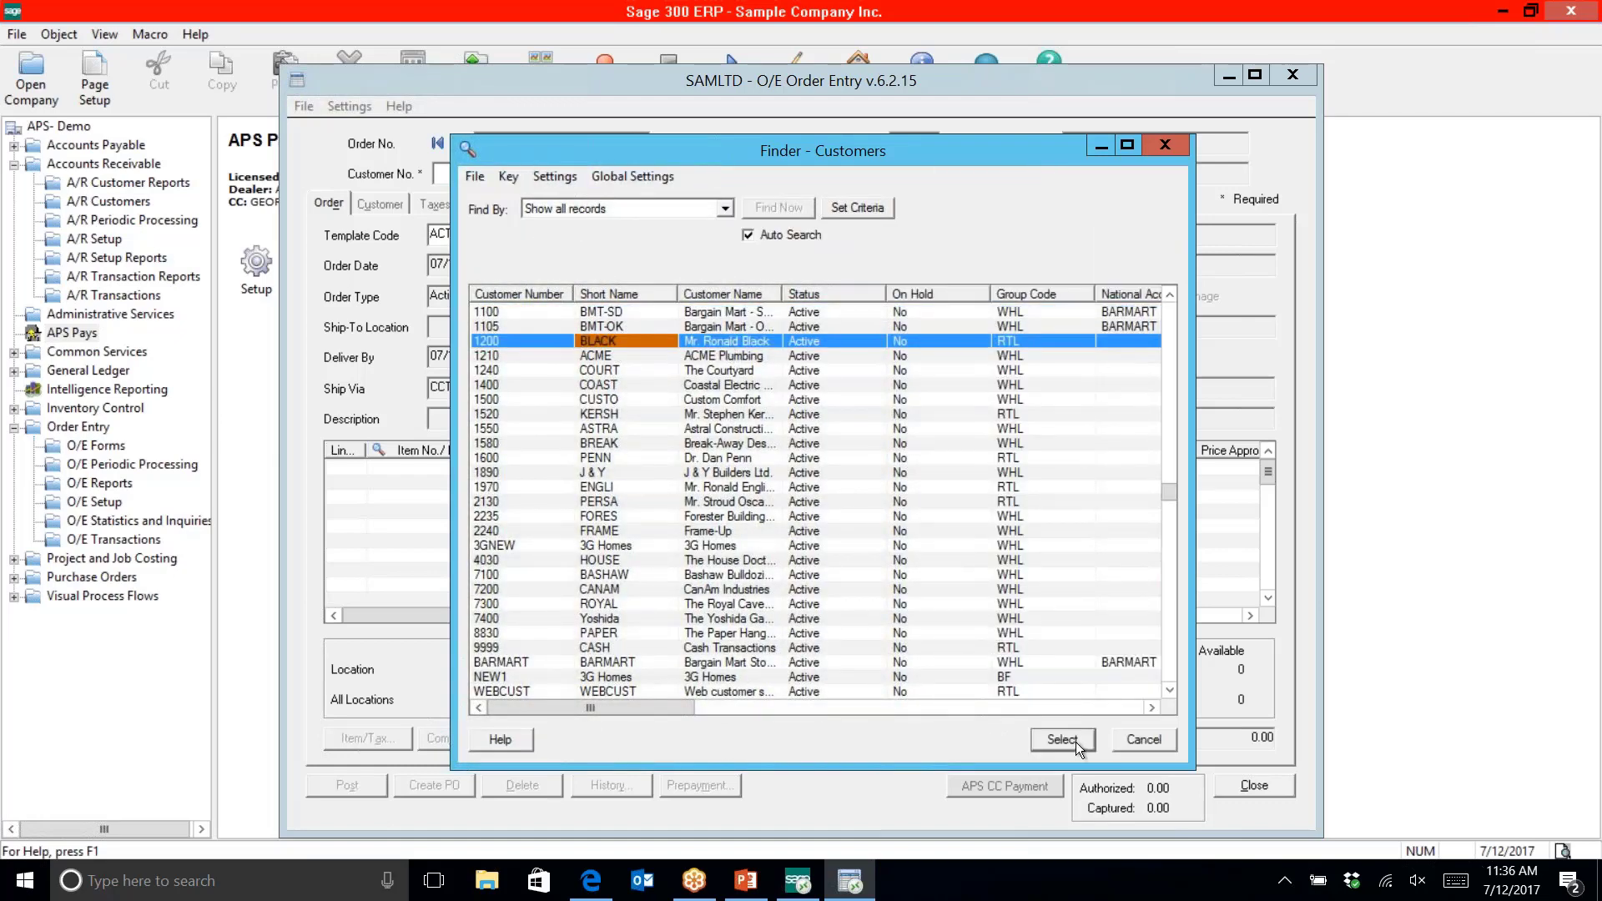
pyautogui.click(1061, 739)
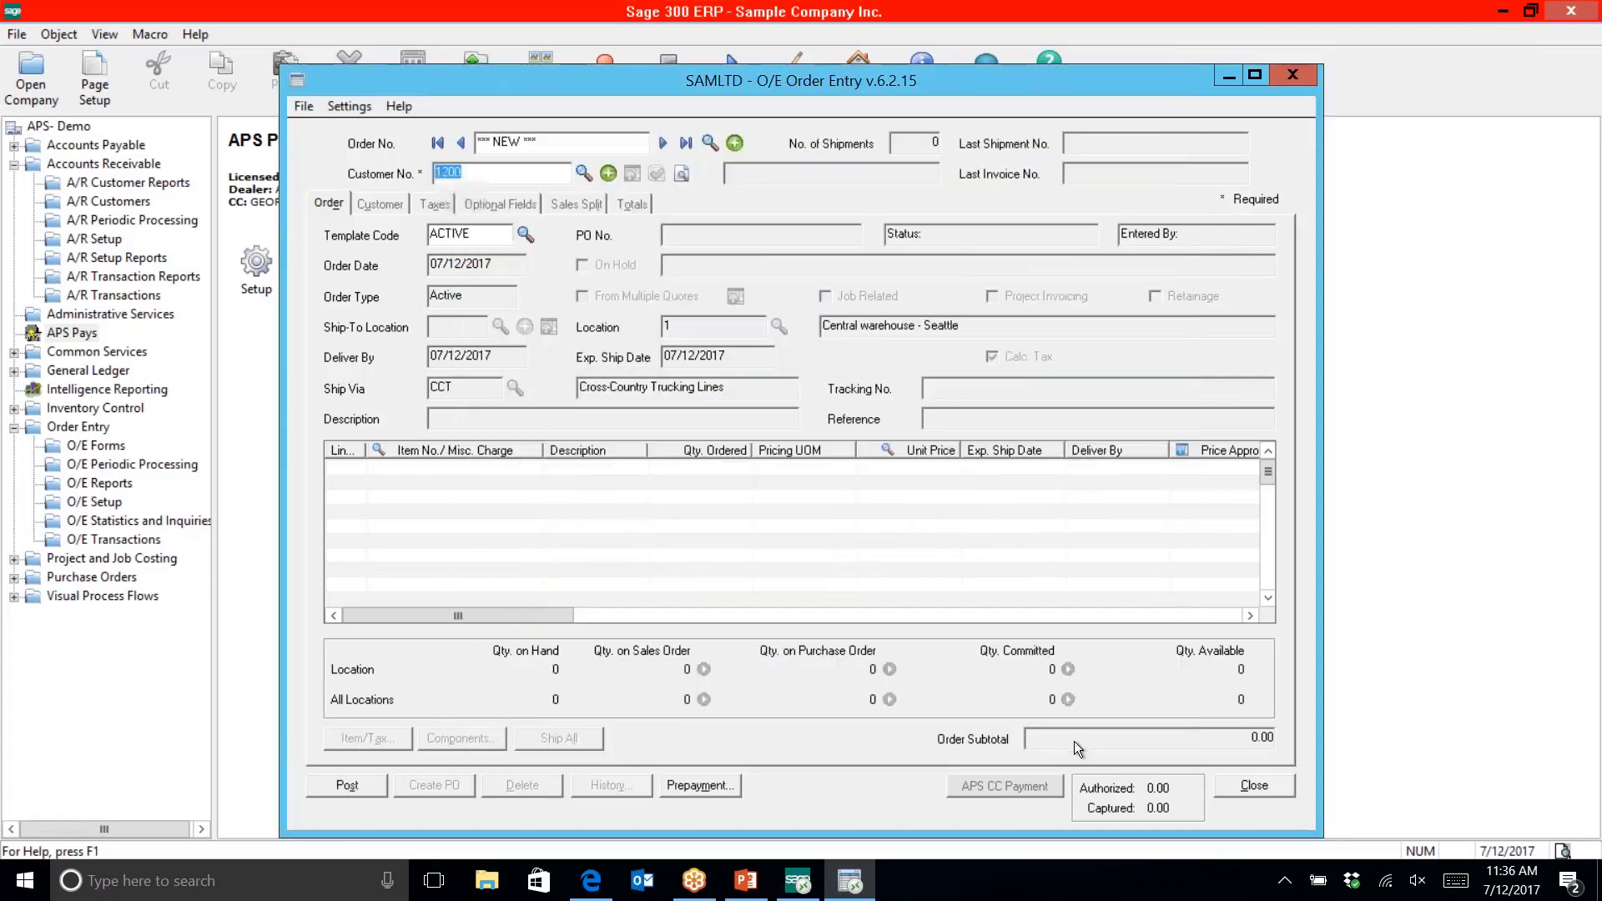
# Accept the customer defaults and enter PO number 123
pyautogui.press('Tab')
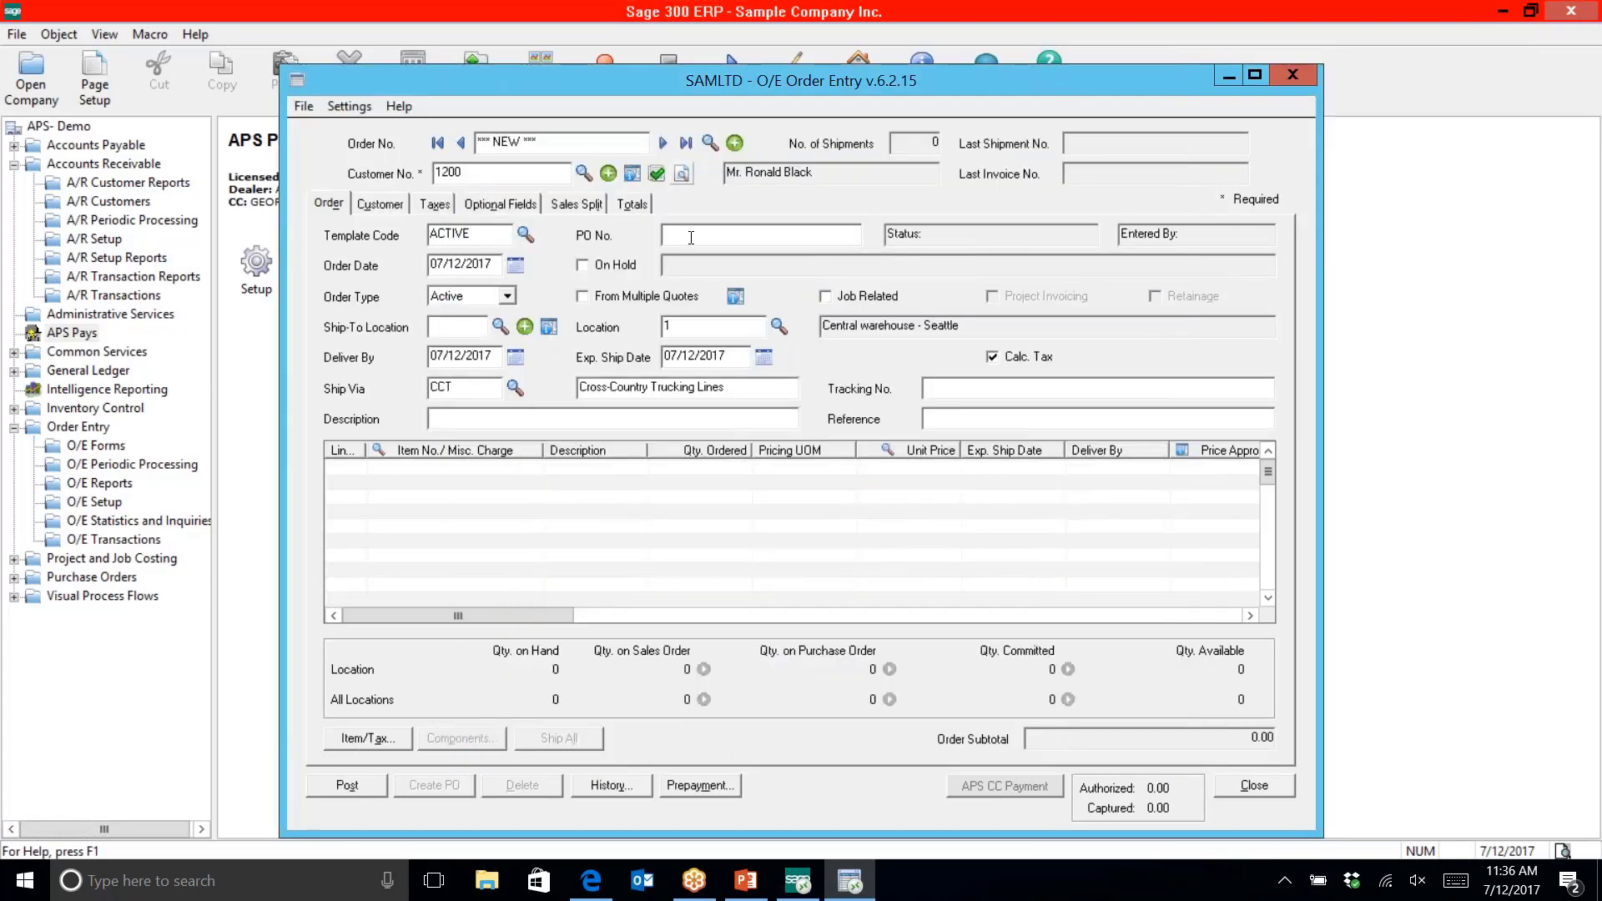
pyautogui.click(689, 236)
pyautogui.write('123')
pyautogui.press('Tab')
pyautogui.press('Tab')
pyautogui.press('Tab')
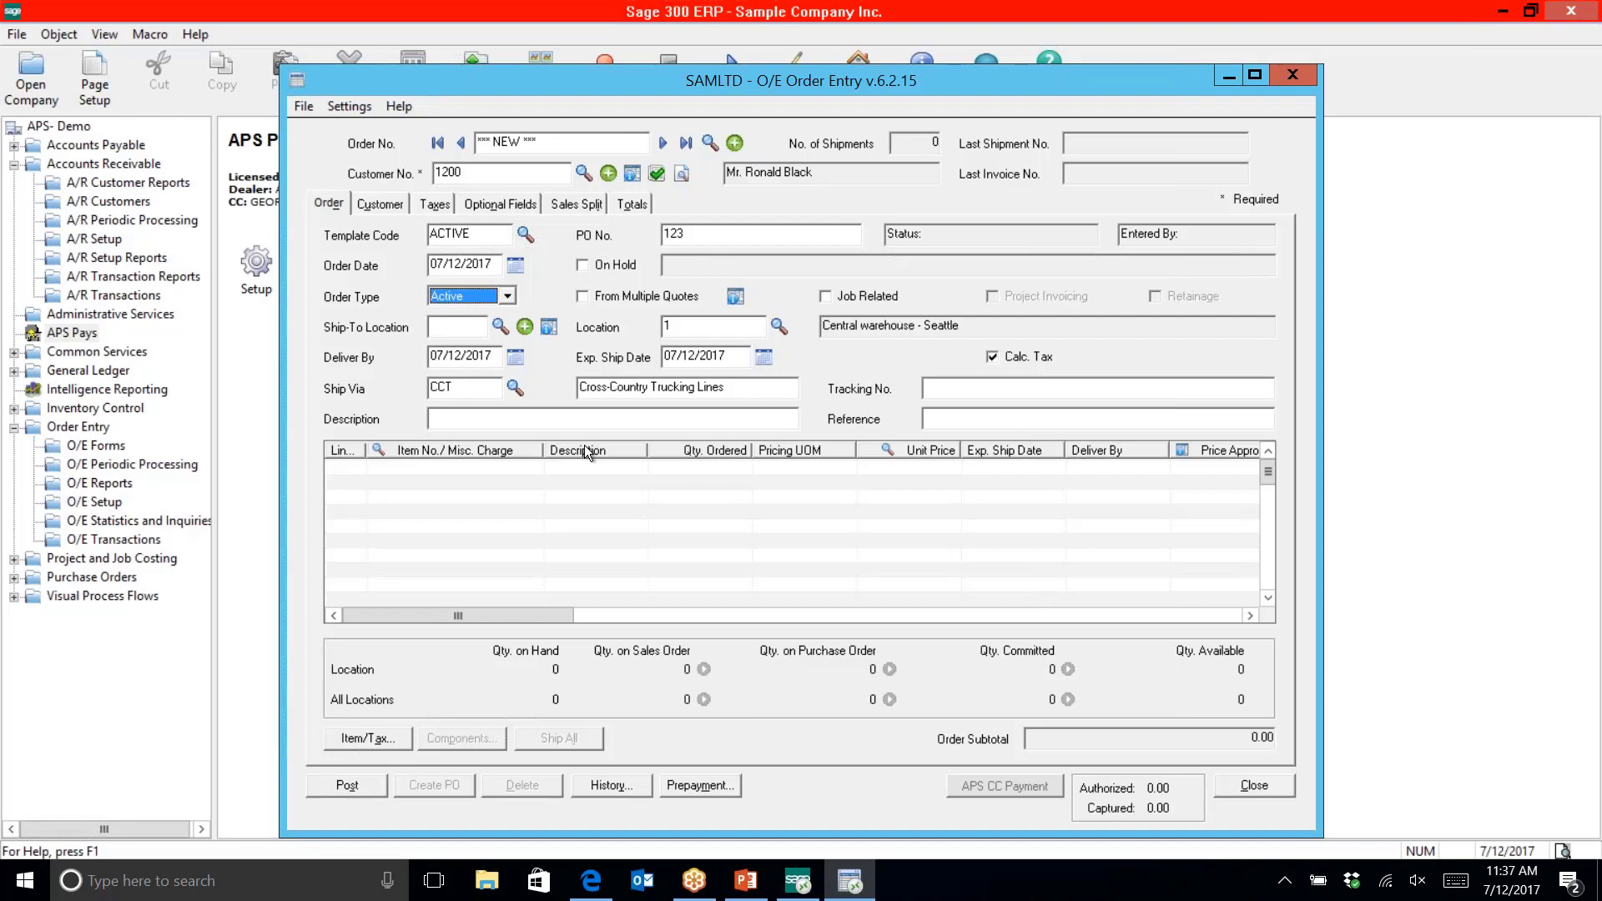
pyautogui.press('Tab')
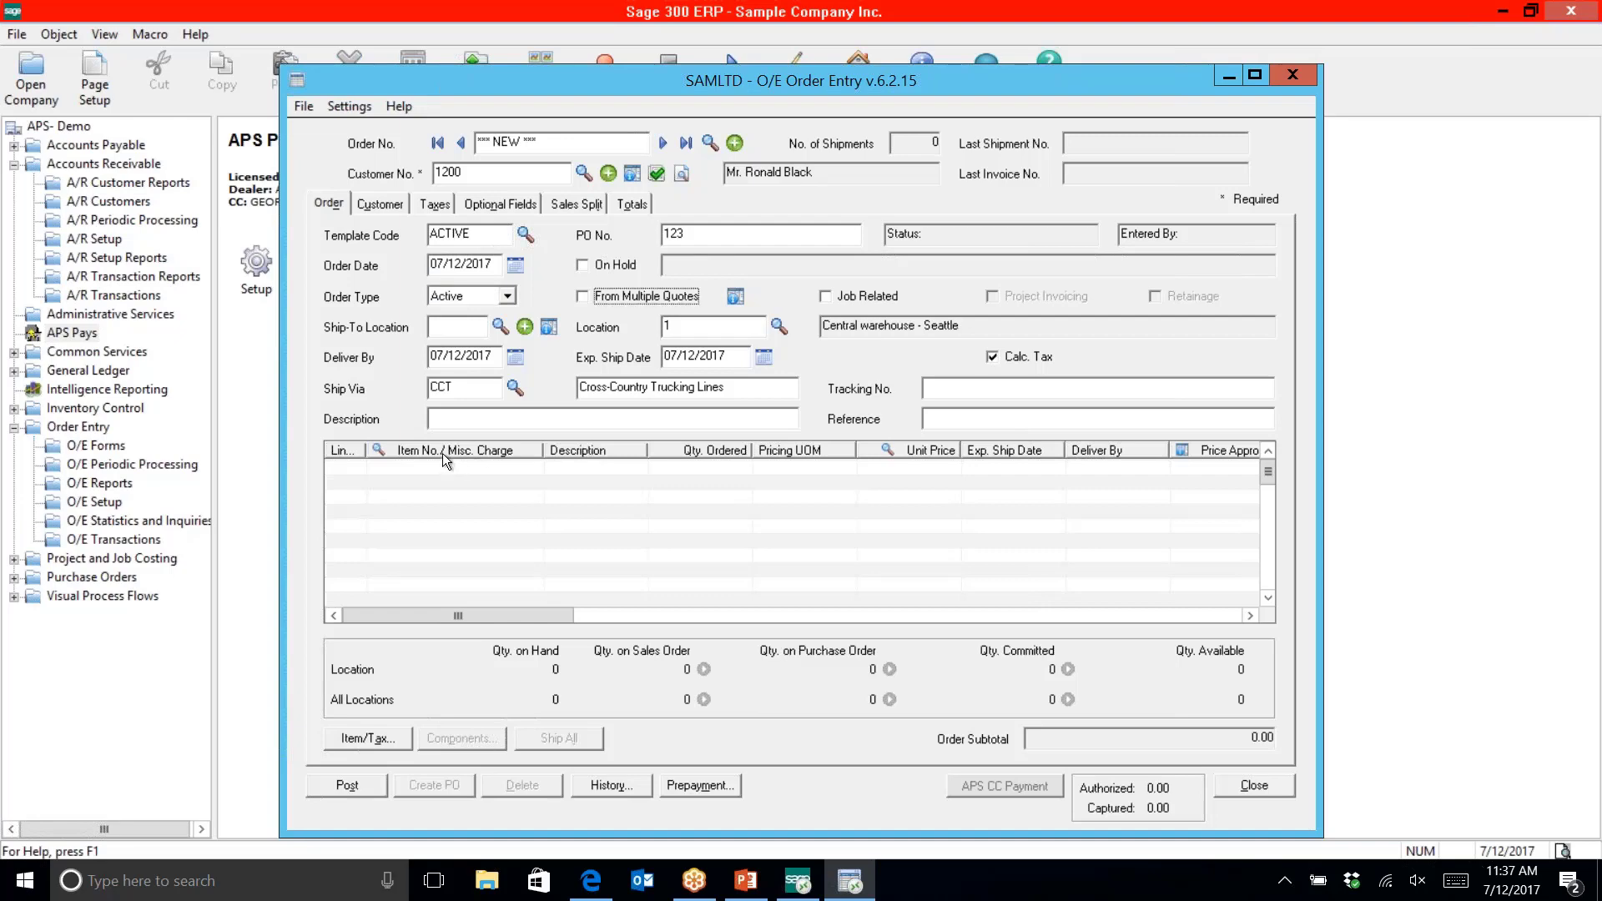
# Add a first detail line for item A1-103/0 with quantity 1
pyautogui.click(442, 453)
pyautogui.press('Insert')
pyautogui.press('F5')
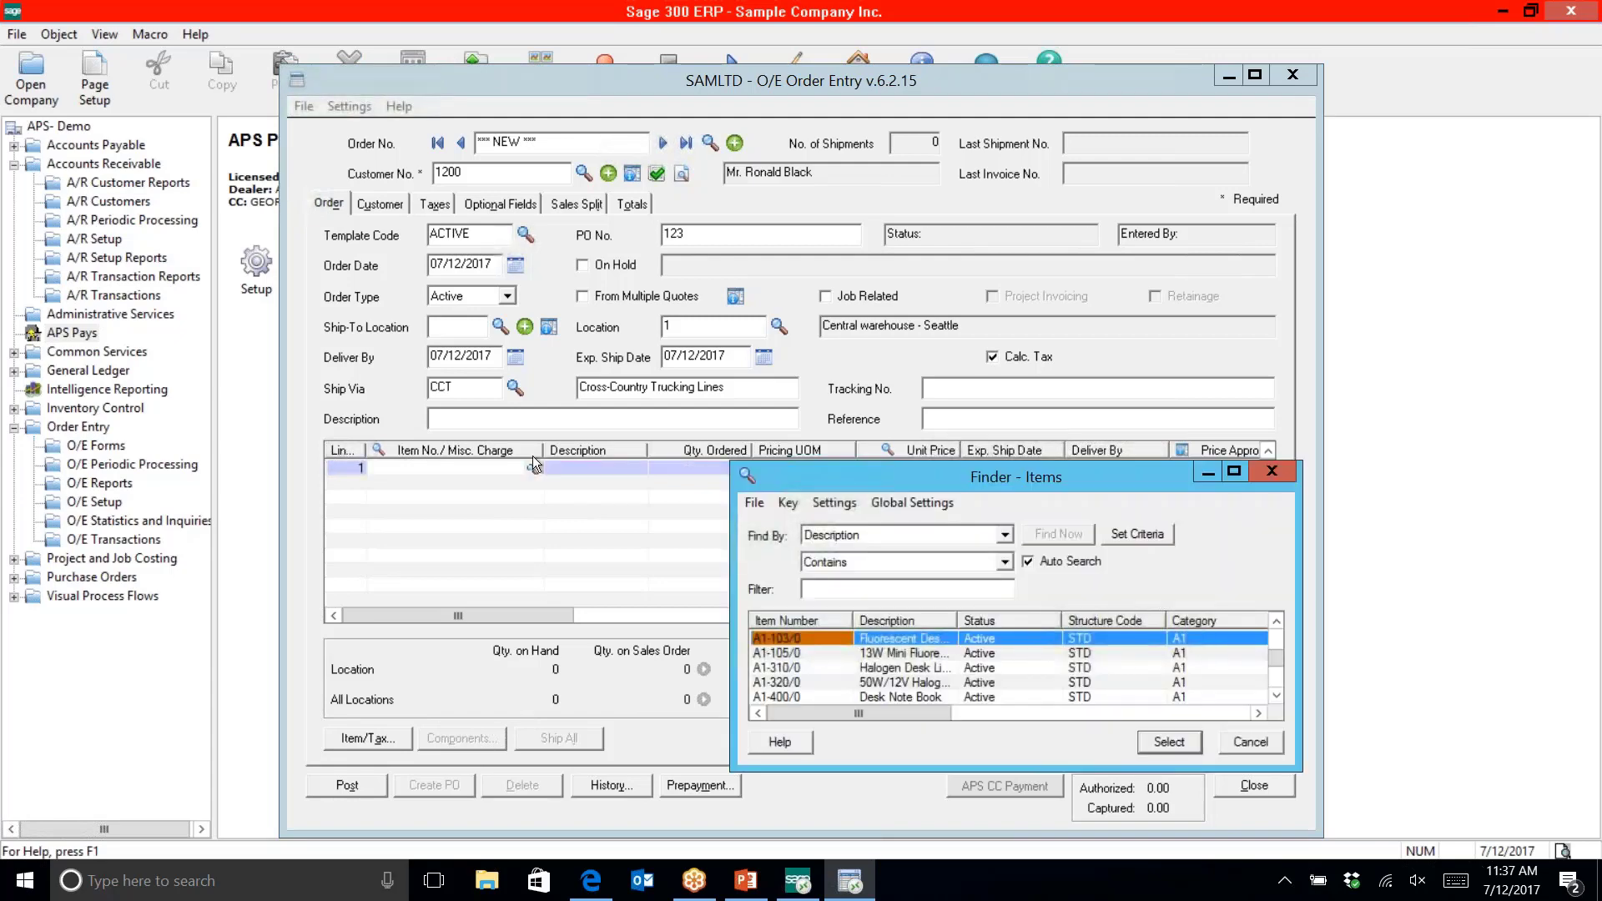
pyautogui.click(1152, 742)
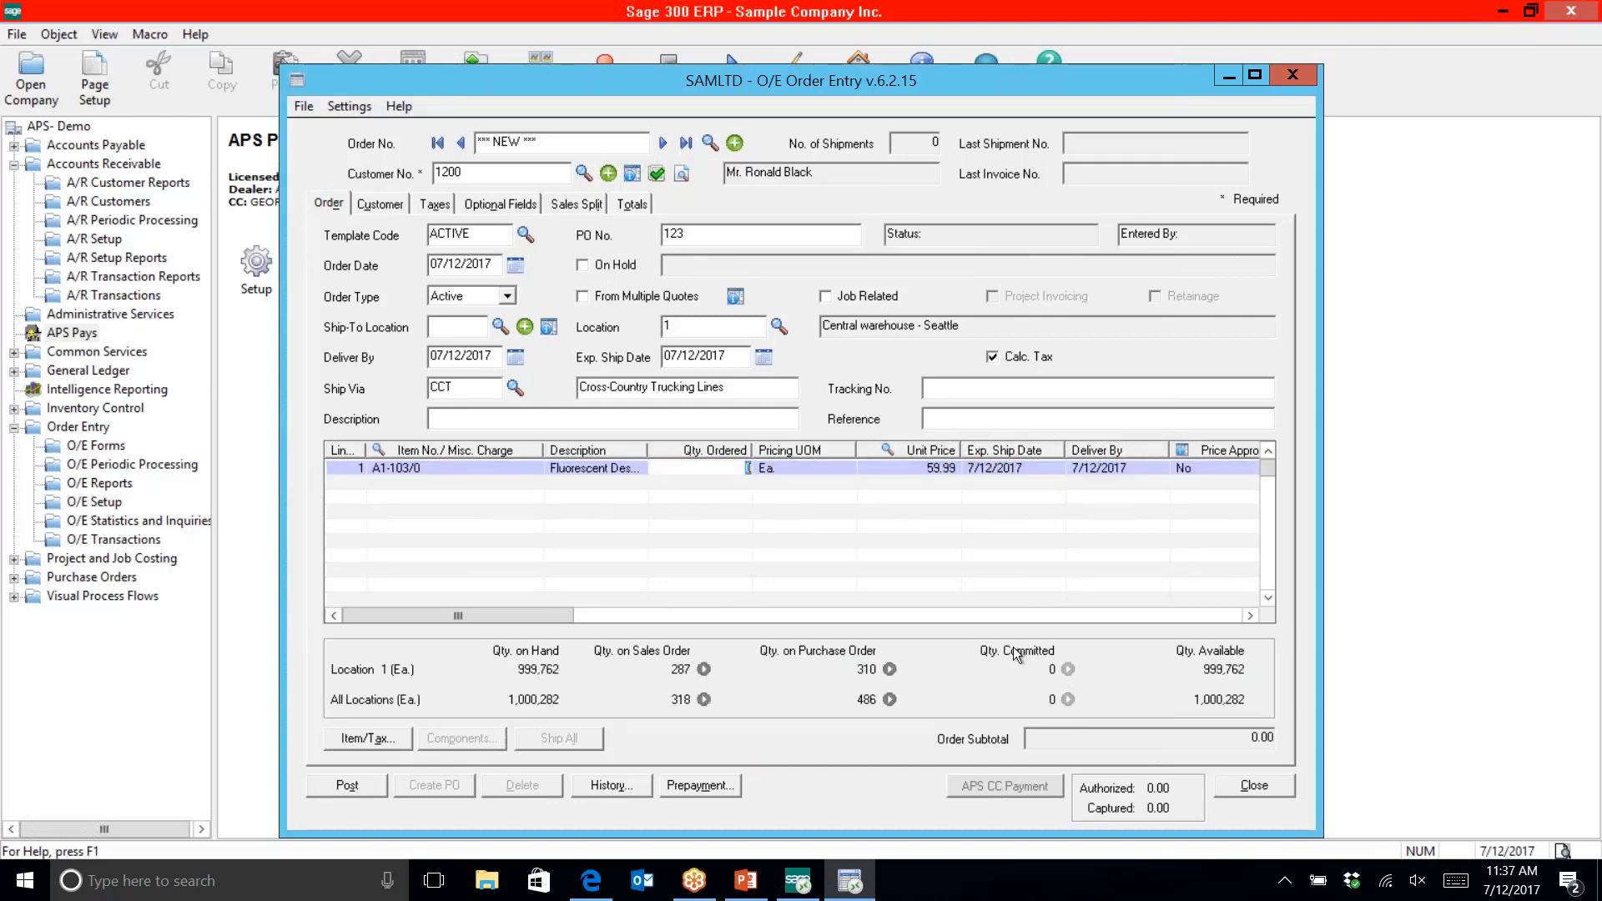
pyautogui.write('1')
pyautogui.press('Tab')
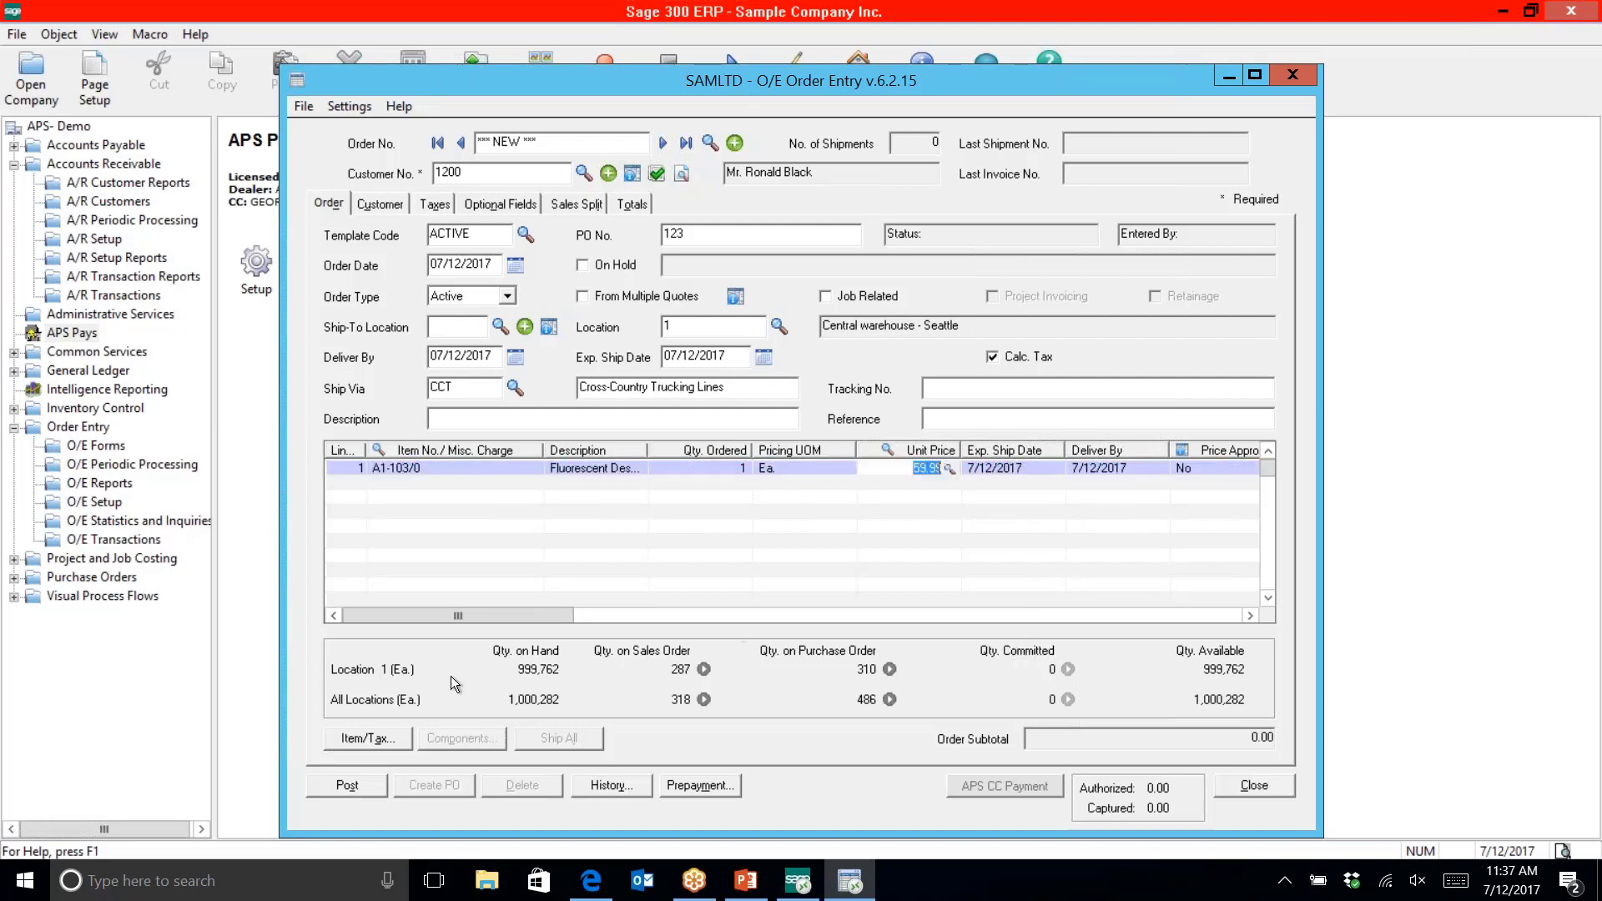
# Accept the 59.99 price, post the order, and decline printing the confirmation
pyautogui.click(347, 787)
pyautogui.click(347, 786)
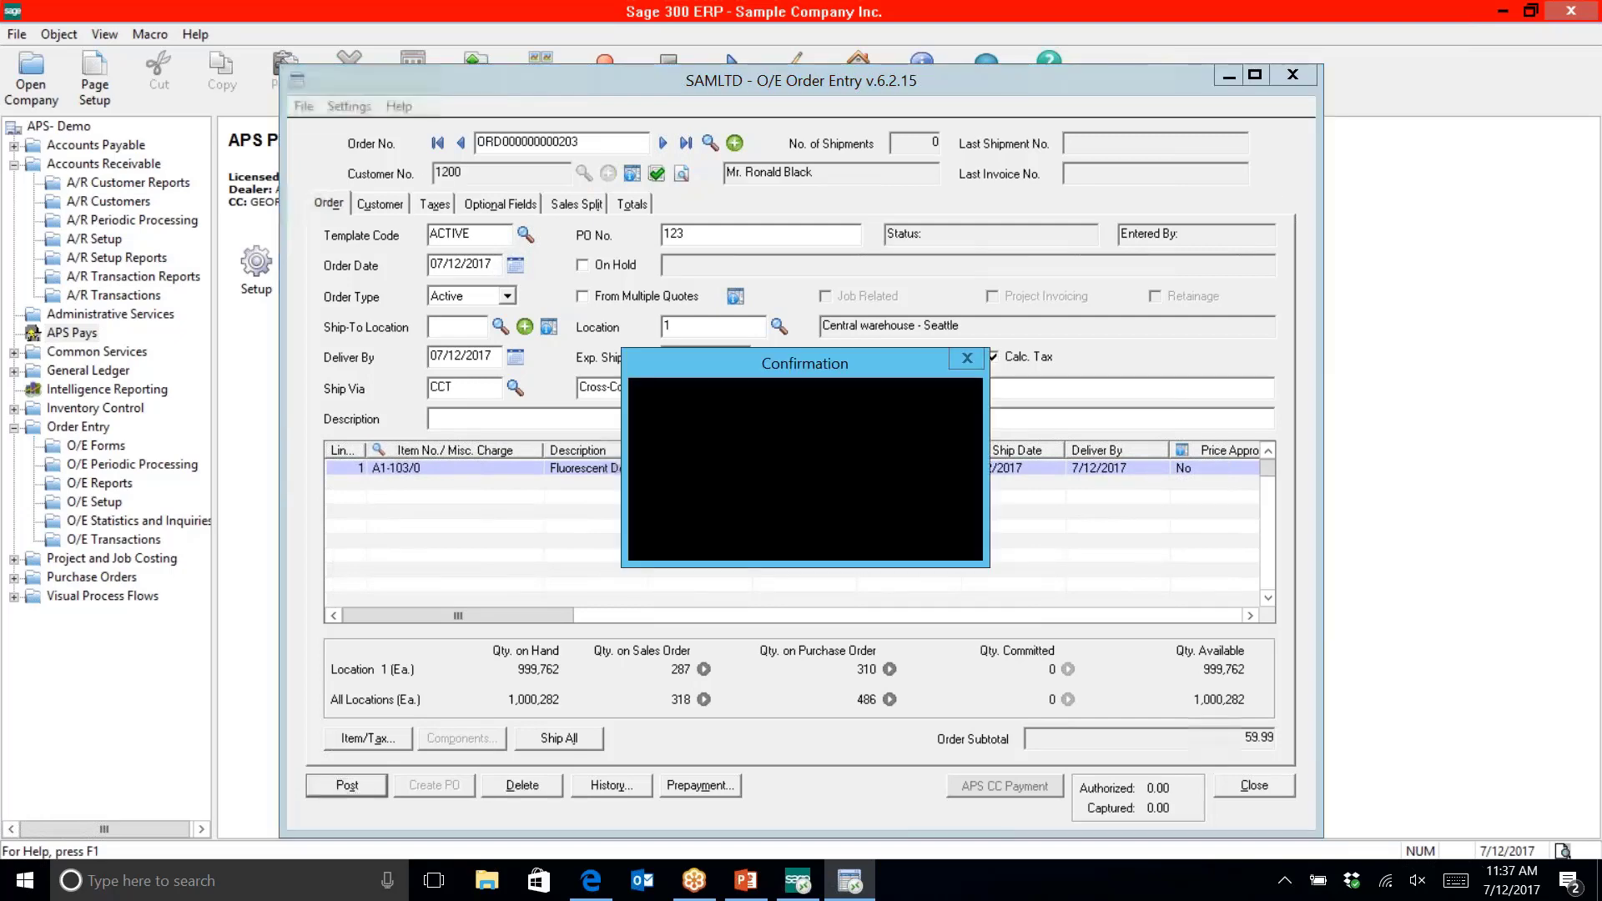
pyautogui.click(813, 542)
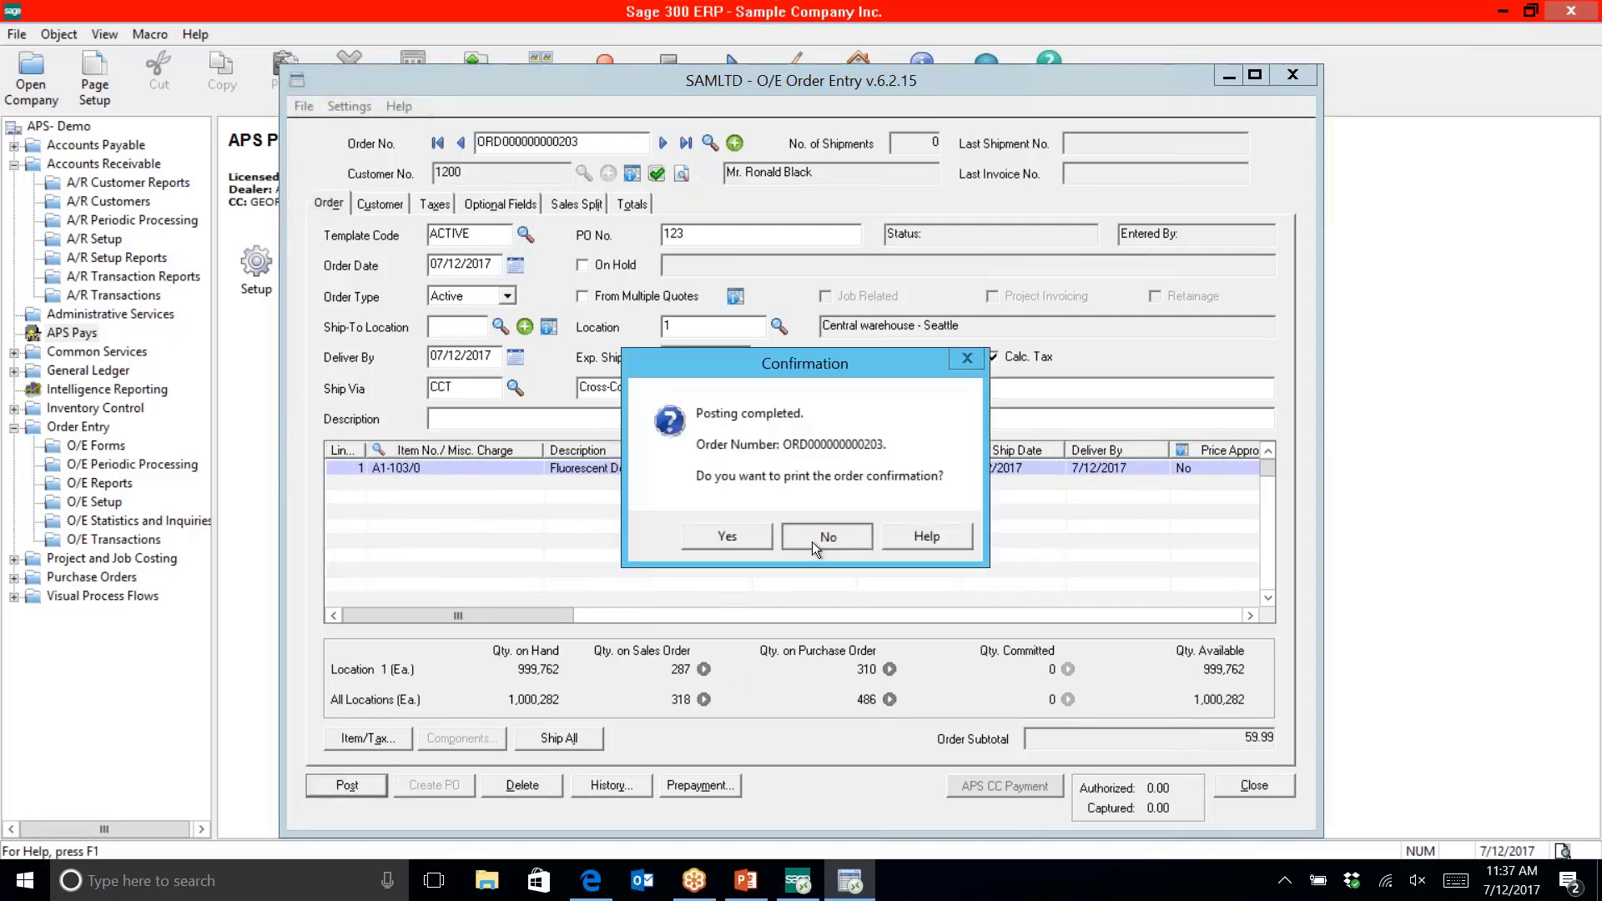
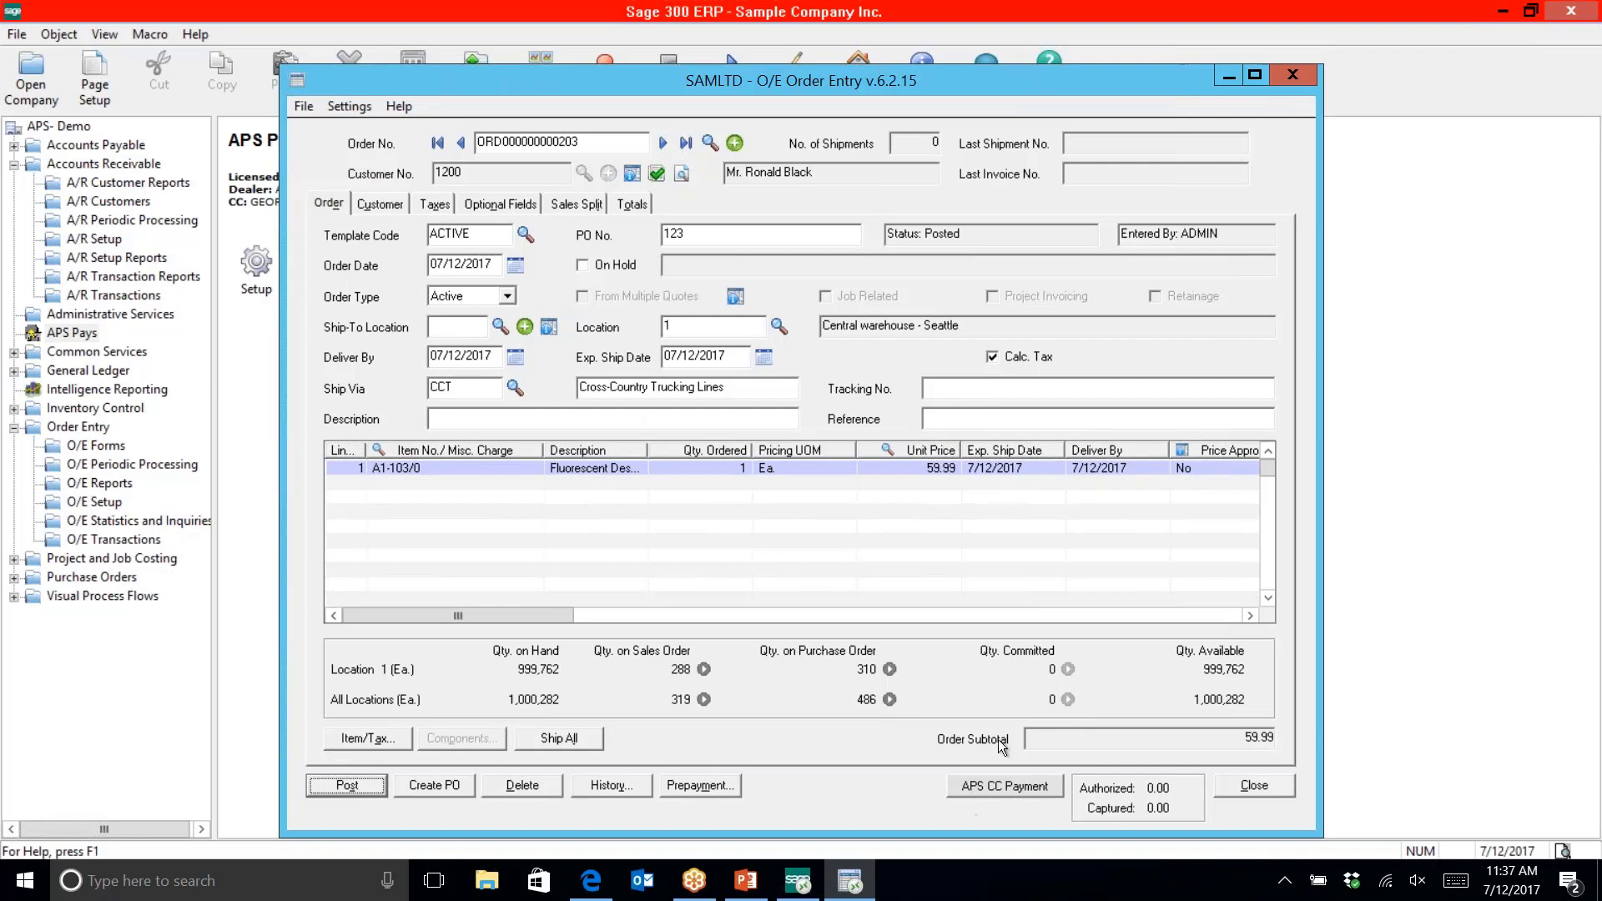
# Bring up the APS CC Payment window for the order, showing the saved Visa card and 64.94 due
pyautogui.click(997, 791)
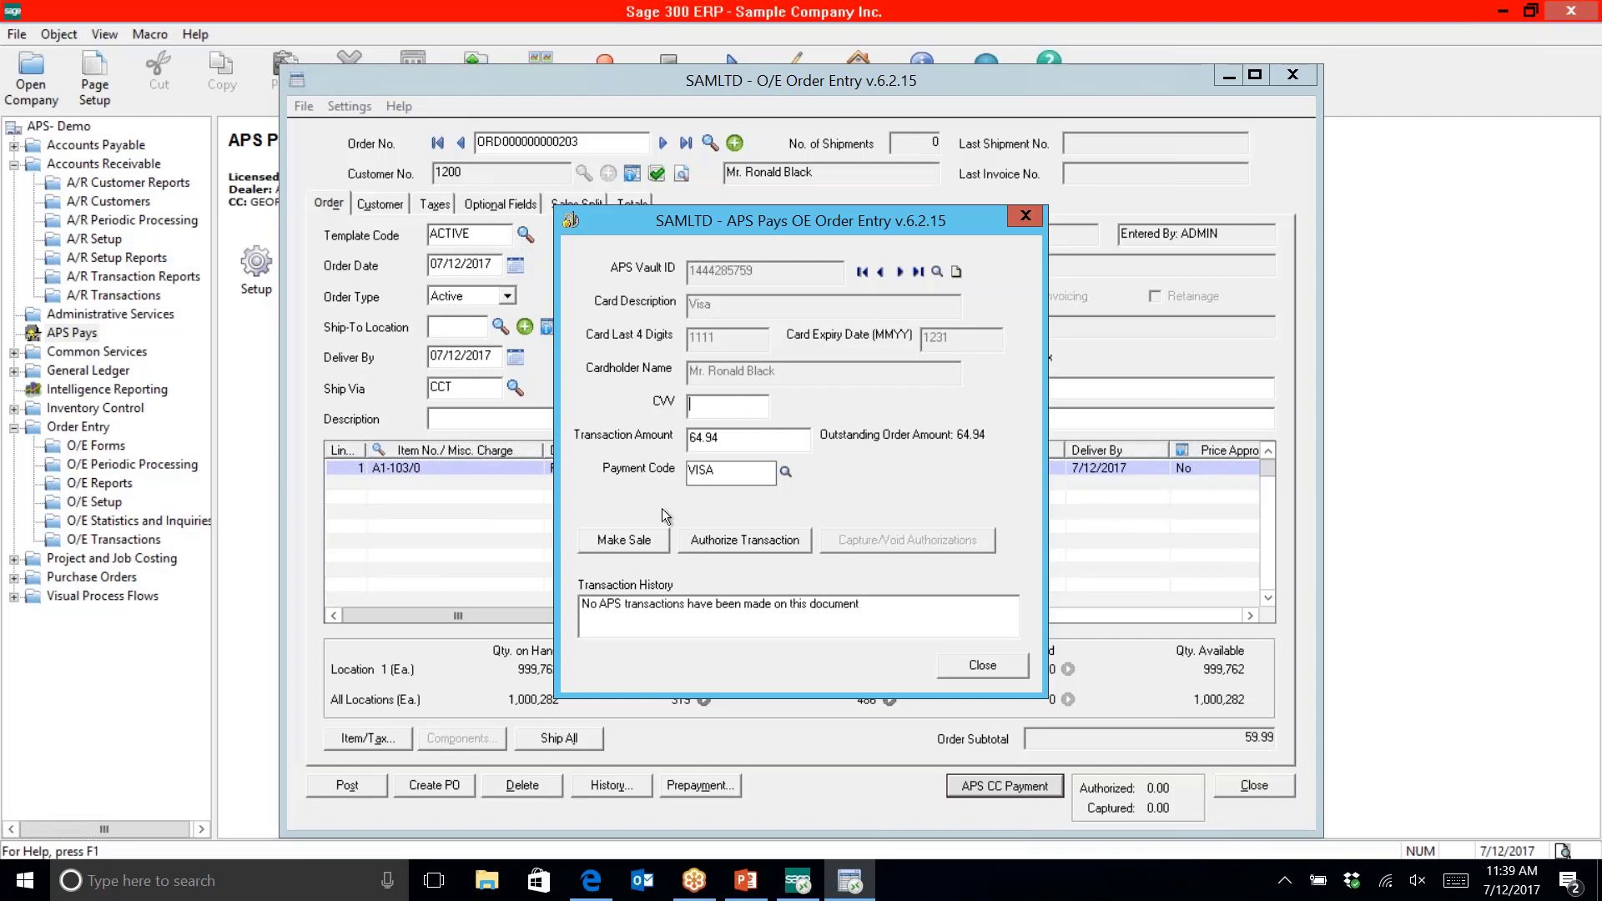
# Authorize the 64.94 order amount on the customer's saved Visa card
pyautogui.click(733, 544)
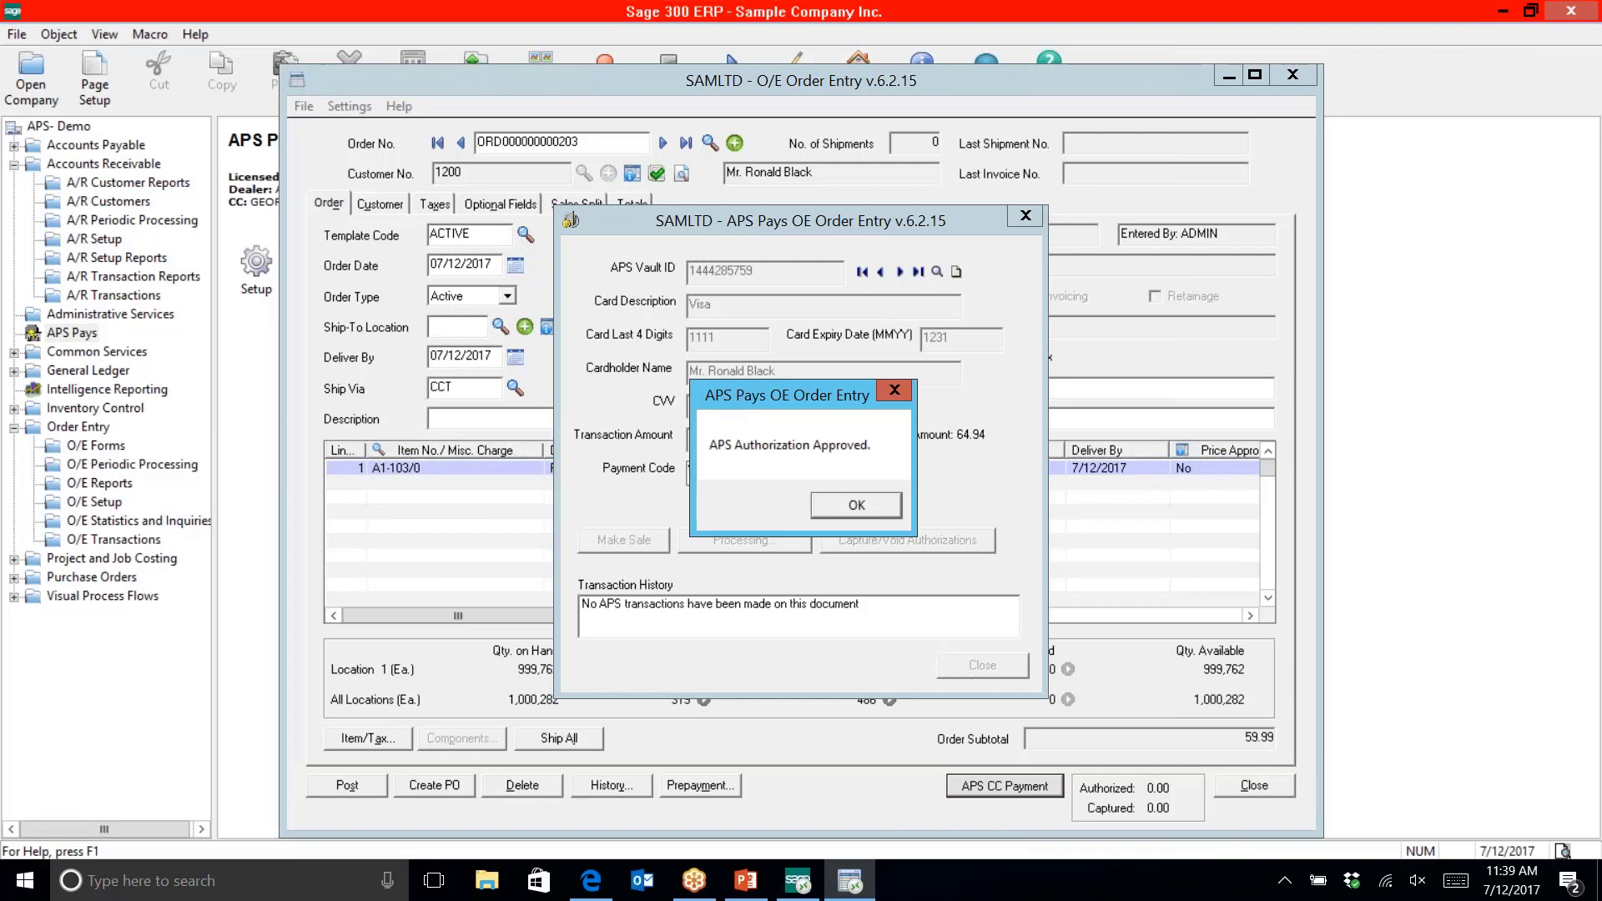
# Acknowledge the approval and close APS Pays, leaving 64.94 authorized and 0.00 captured
pyautogui.click(853, 507)
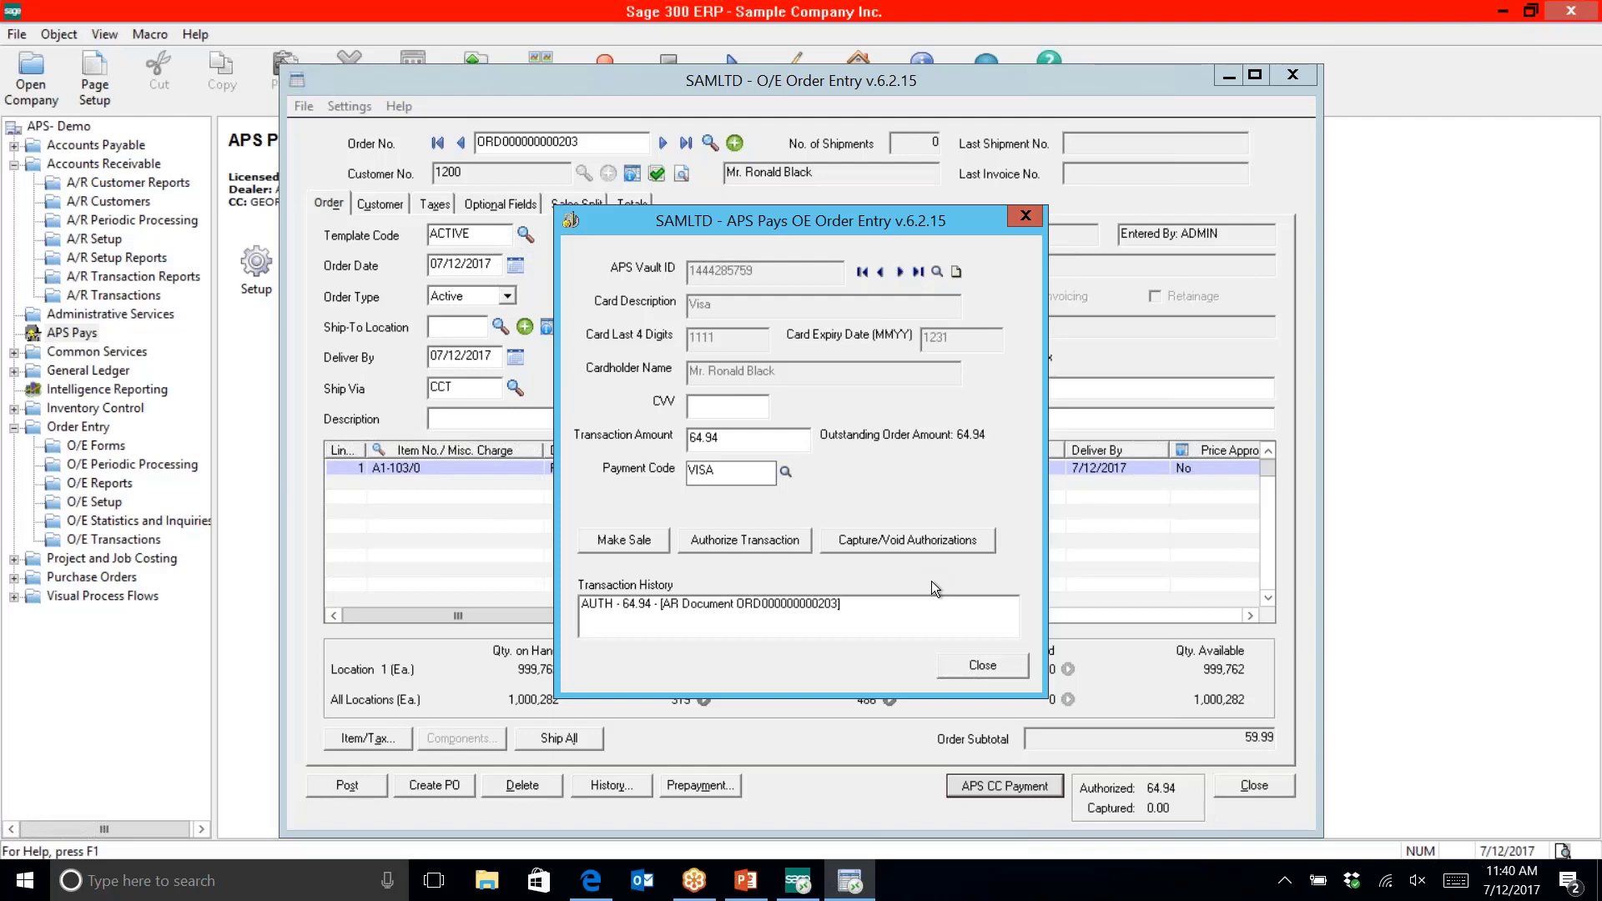
pyautogui.click(982, 665)
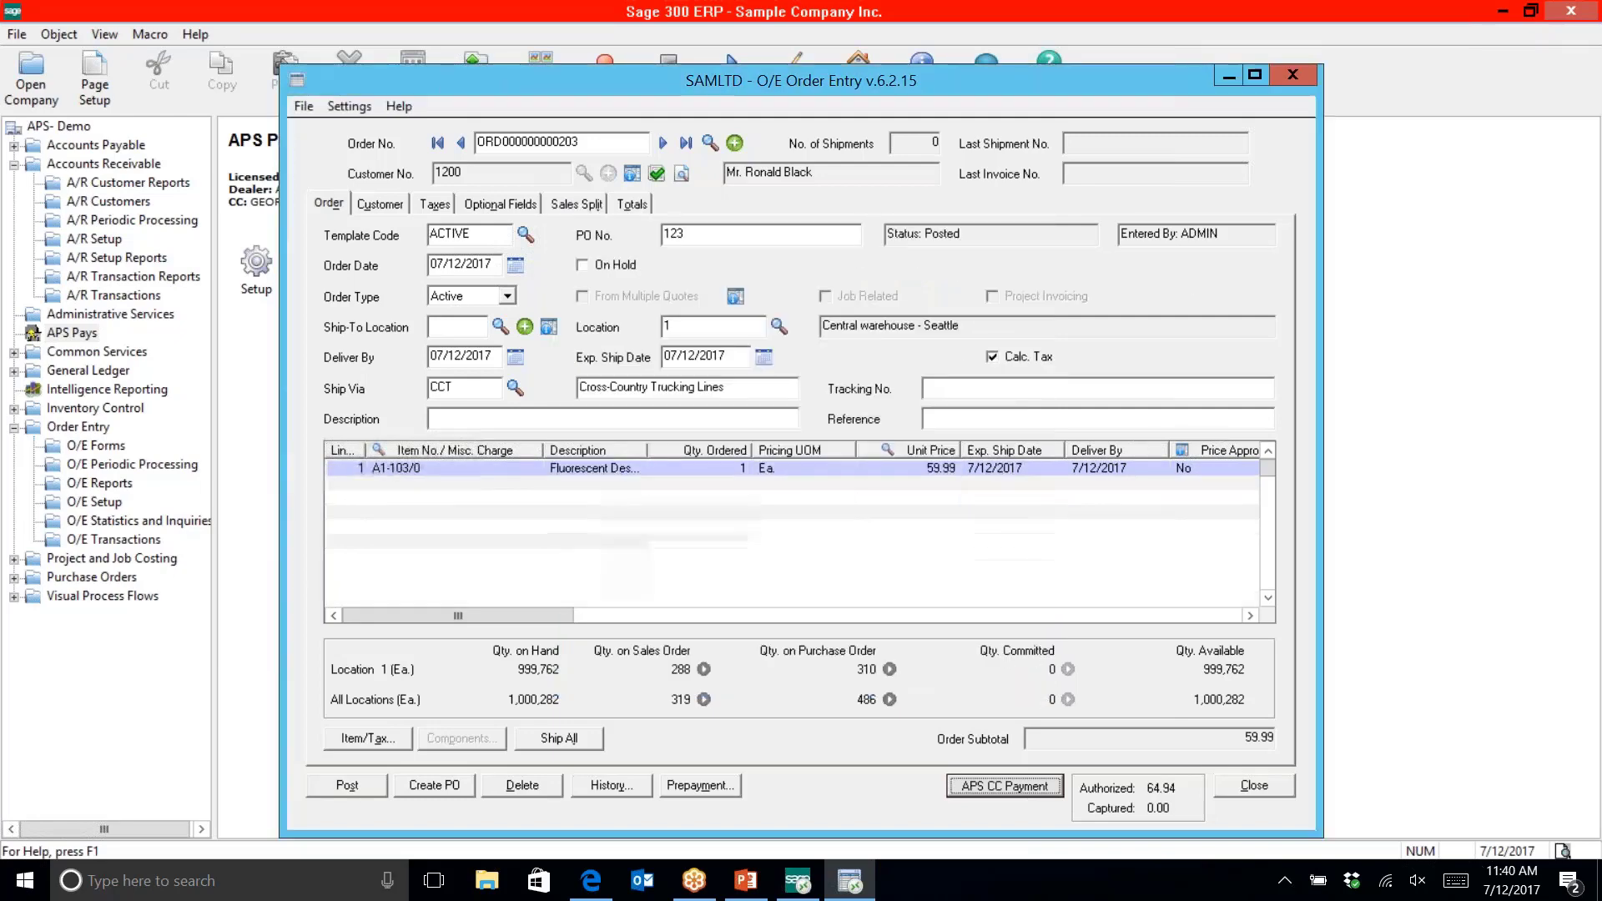
# Log into the APS Payment Gateway merchant control panel in Edge with the saved credentials
pyautogui.click(591, 880)
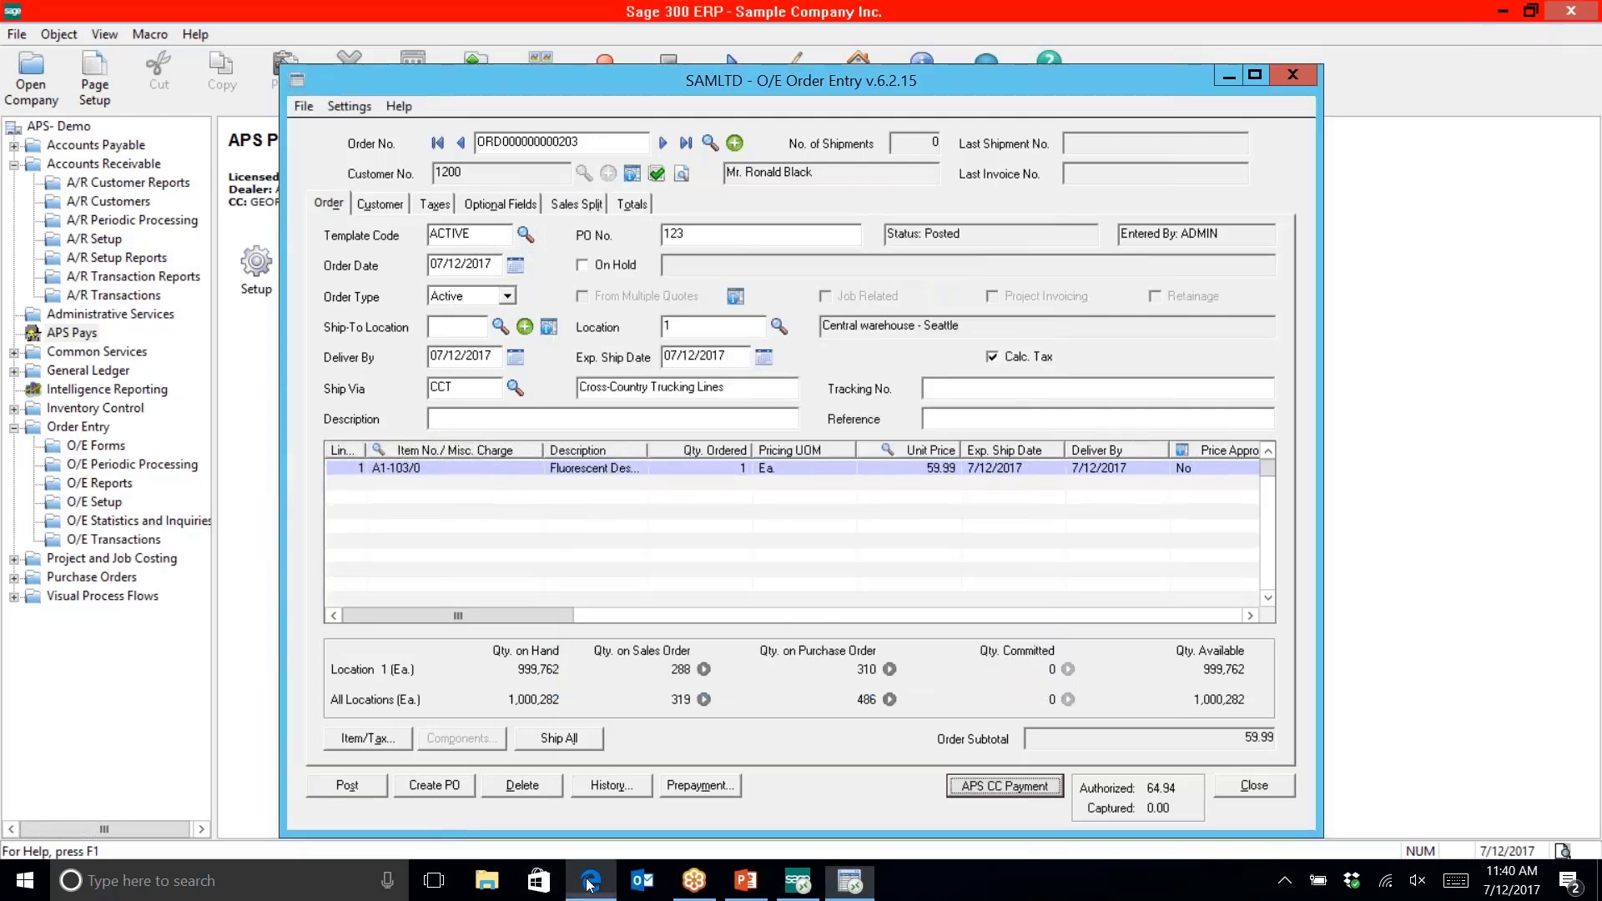
pyautogui.write('level3test')
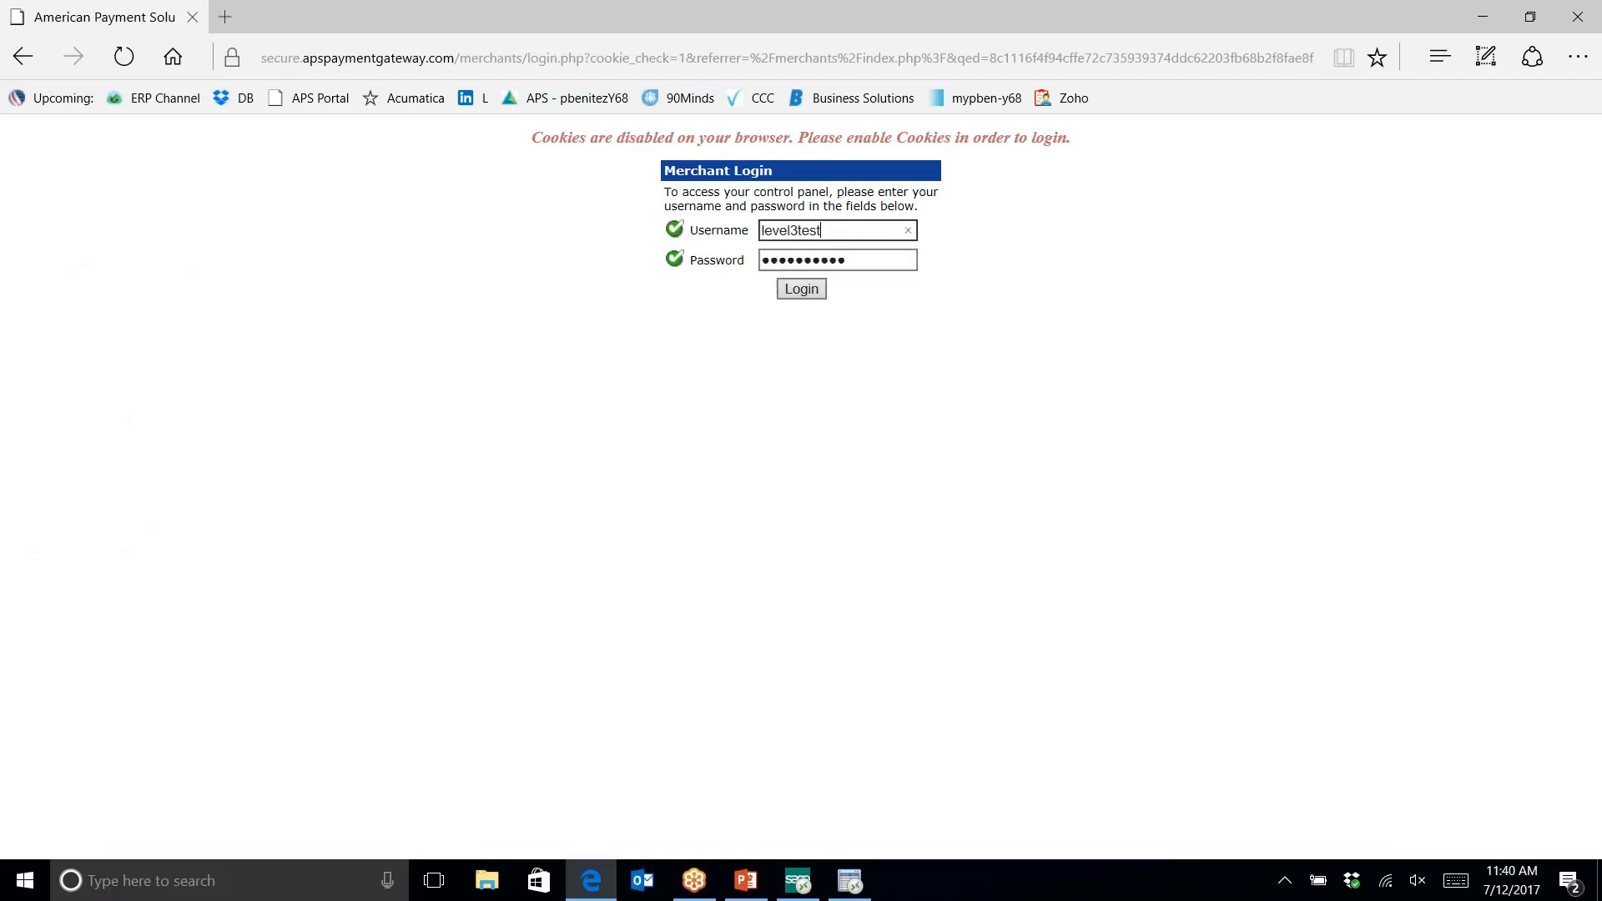
pyautogui.click(802, 265)
pyautogui.click(797, 291)
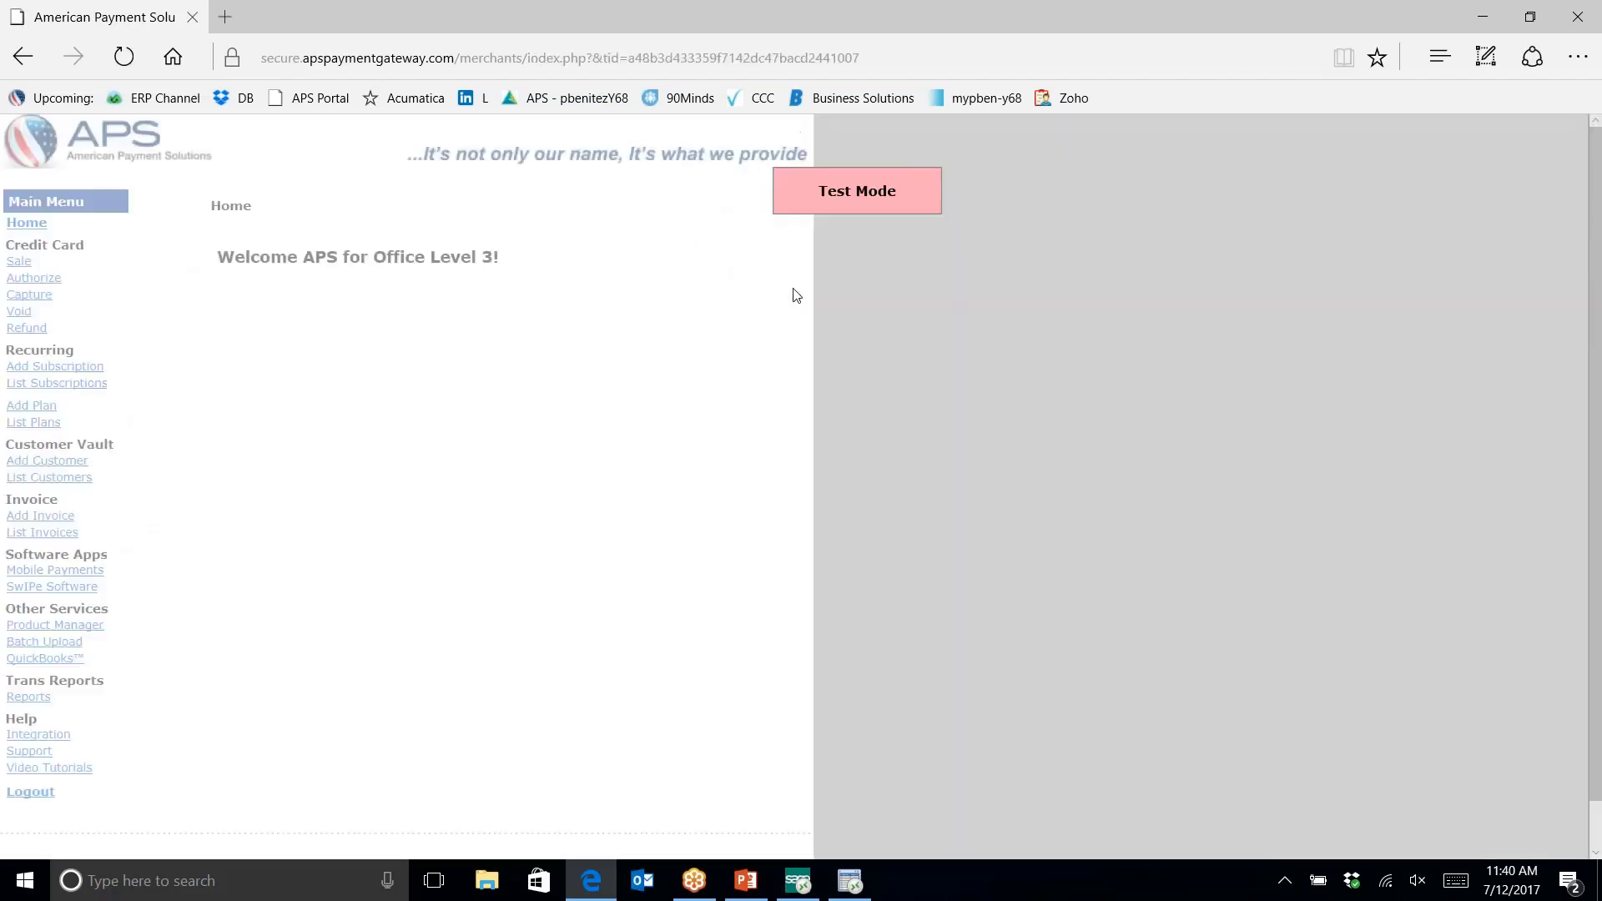
# Dismiss the Test Mode notice and bring up the Virtual Terminal Credit Card Sale form
pyautogui.click(996, 554)
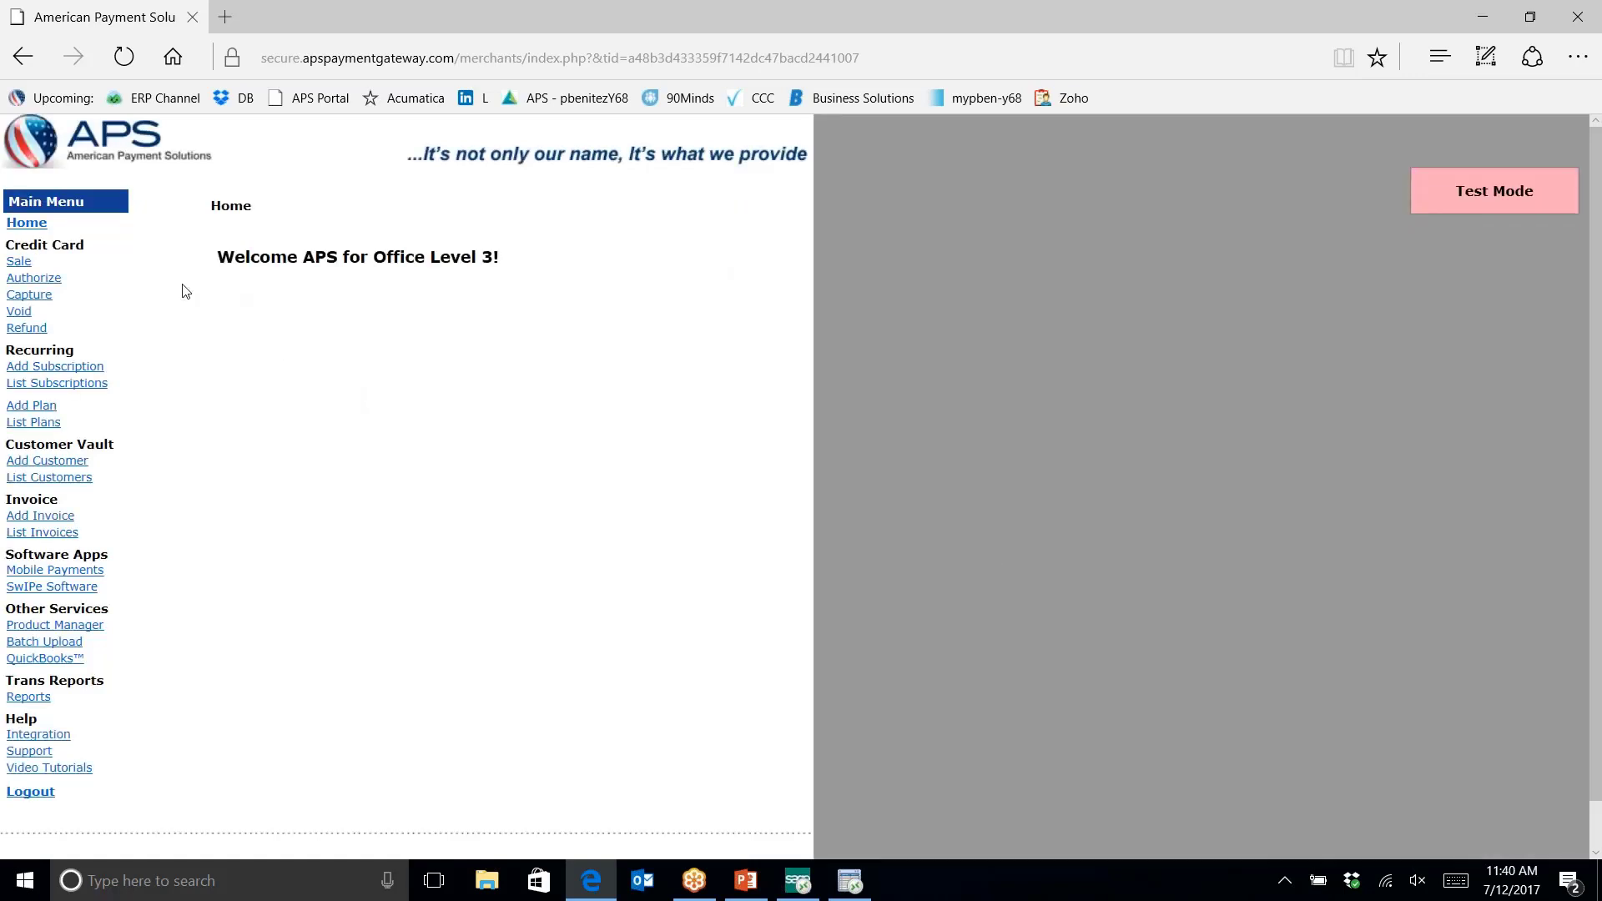
pyautogui.click(37, 262)
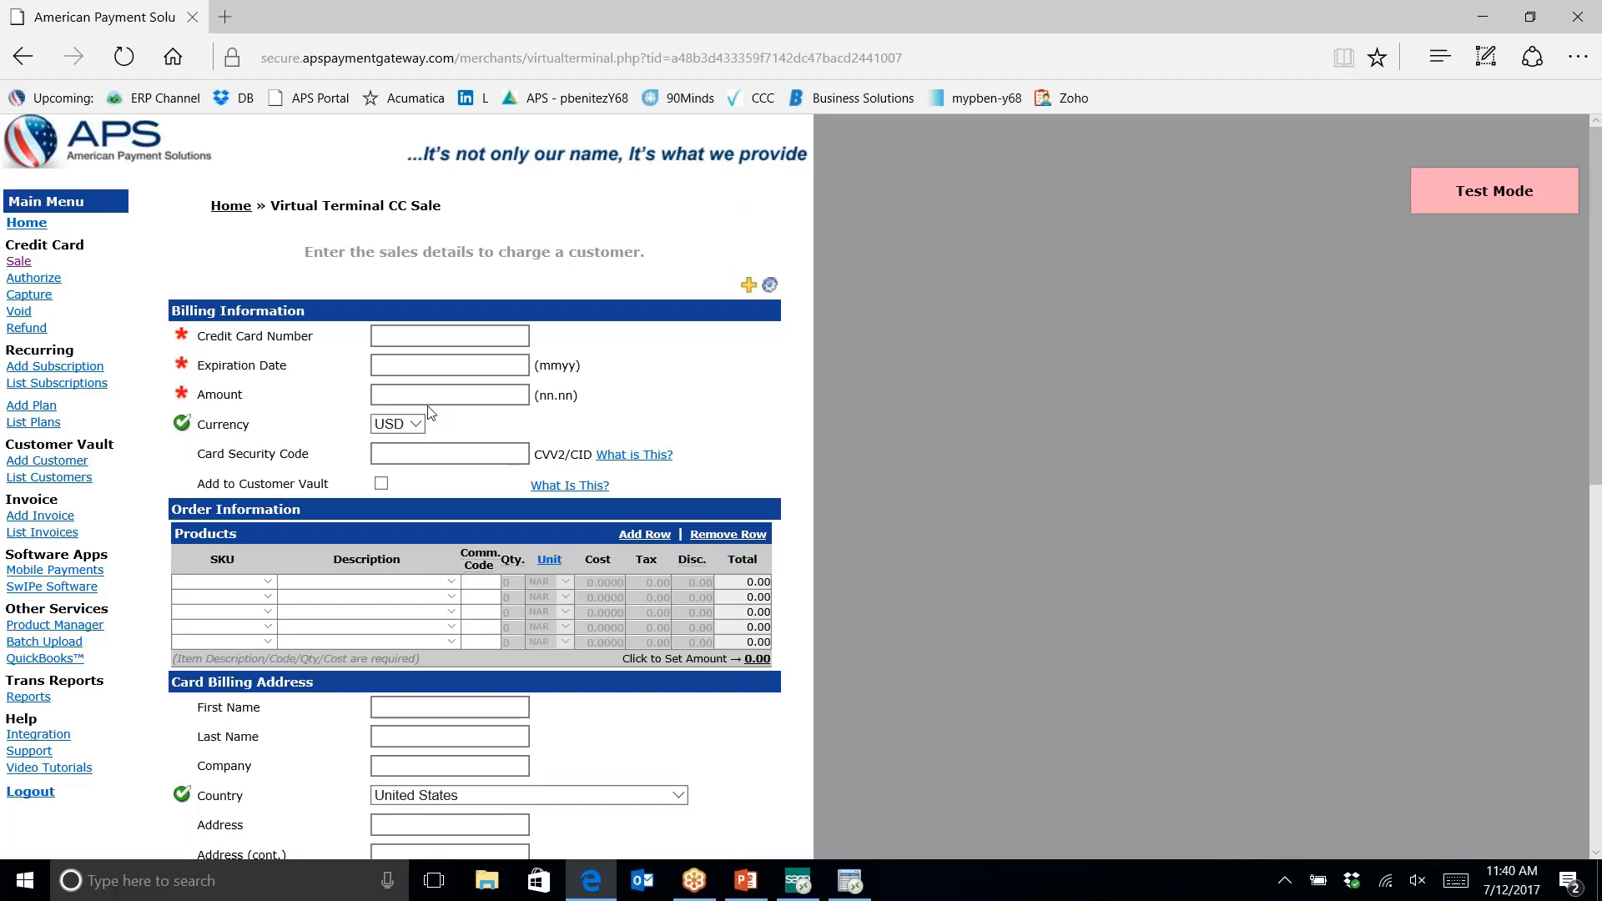
pyautogui.scroll(-1, 430, 413)
pyautogui.scroll(-1, 427, 407)
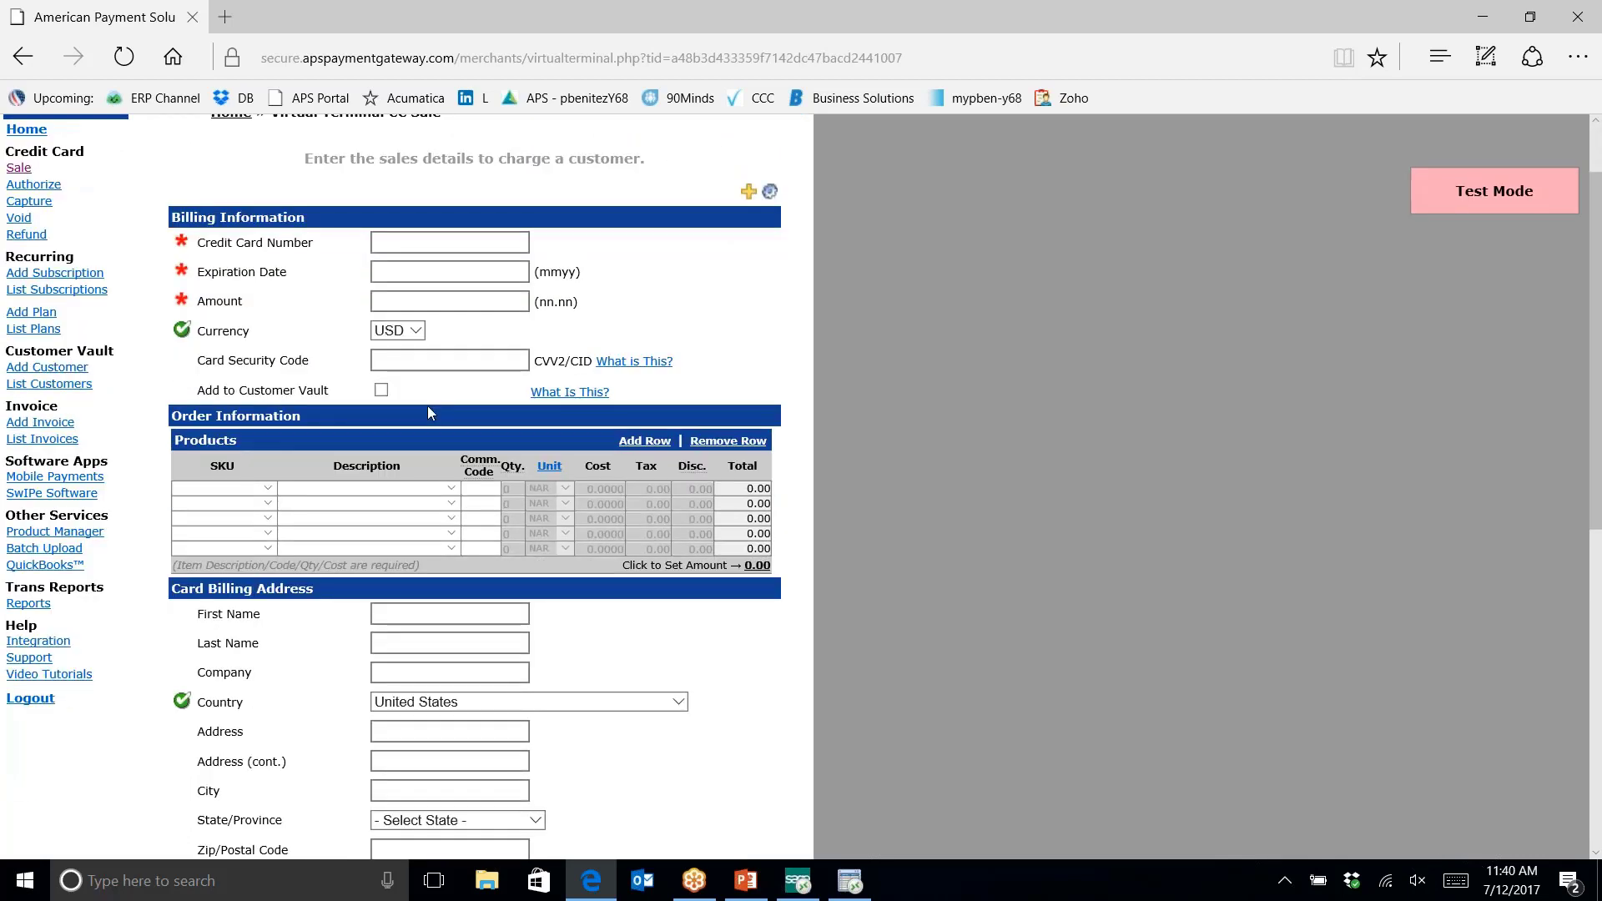
pyautogui.scroll(-2, 427, 407)
pyautogui.scroll(-5, 428, 410)
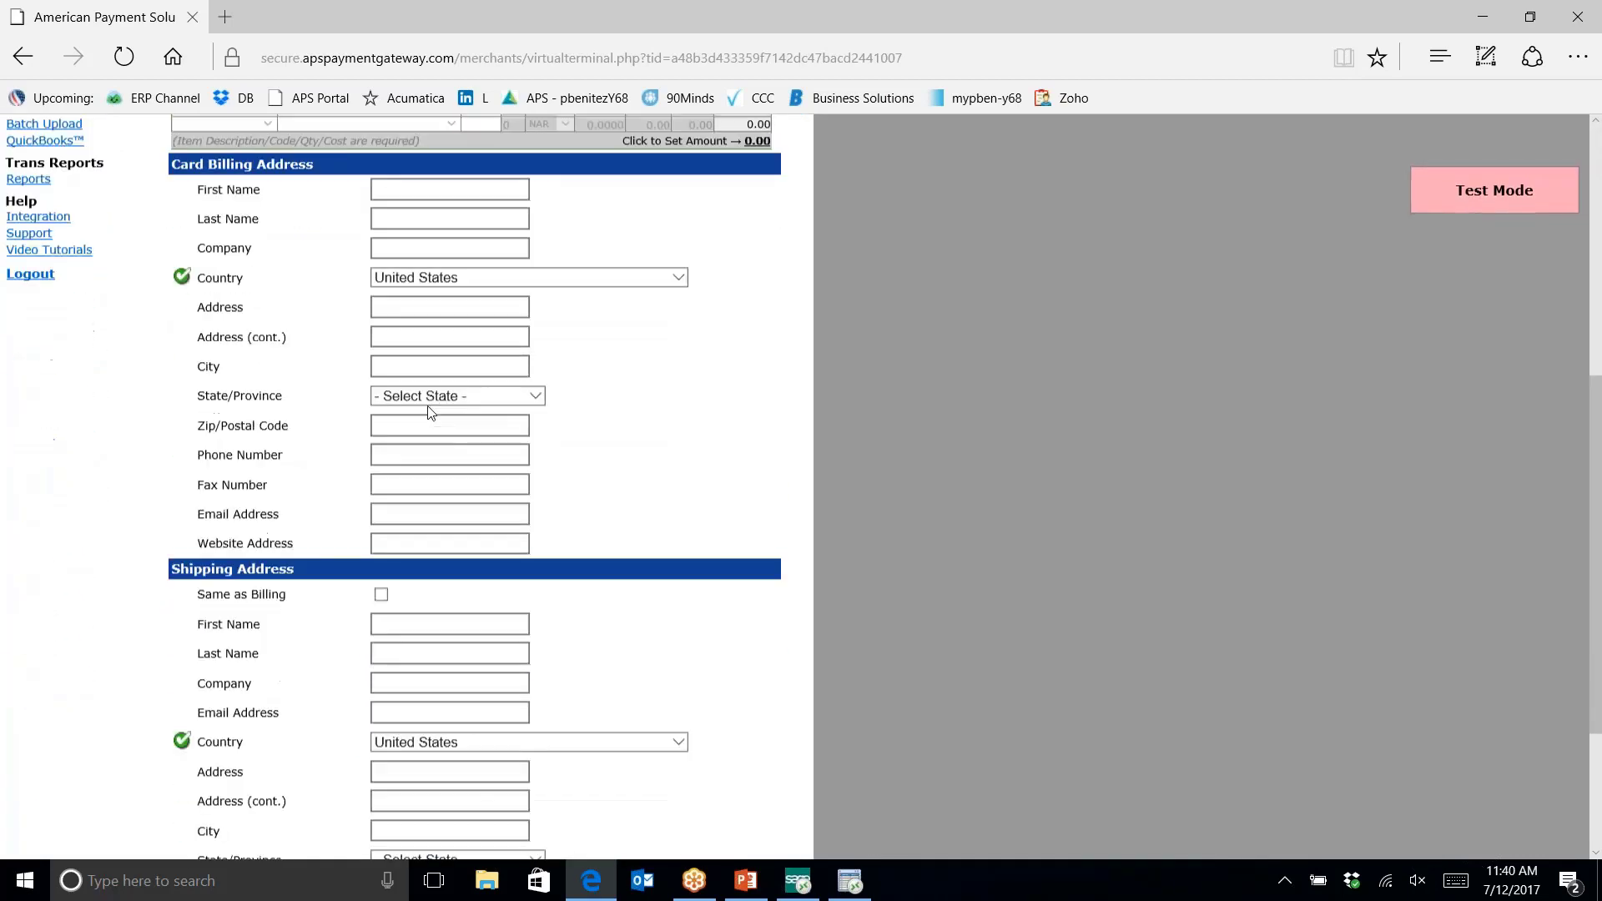
pyautogui.scroll(8, 431, 412)
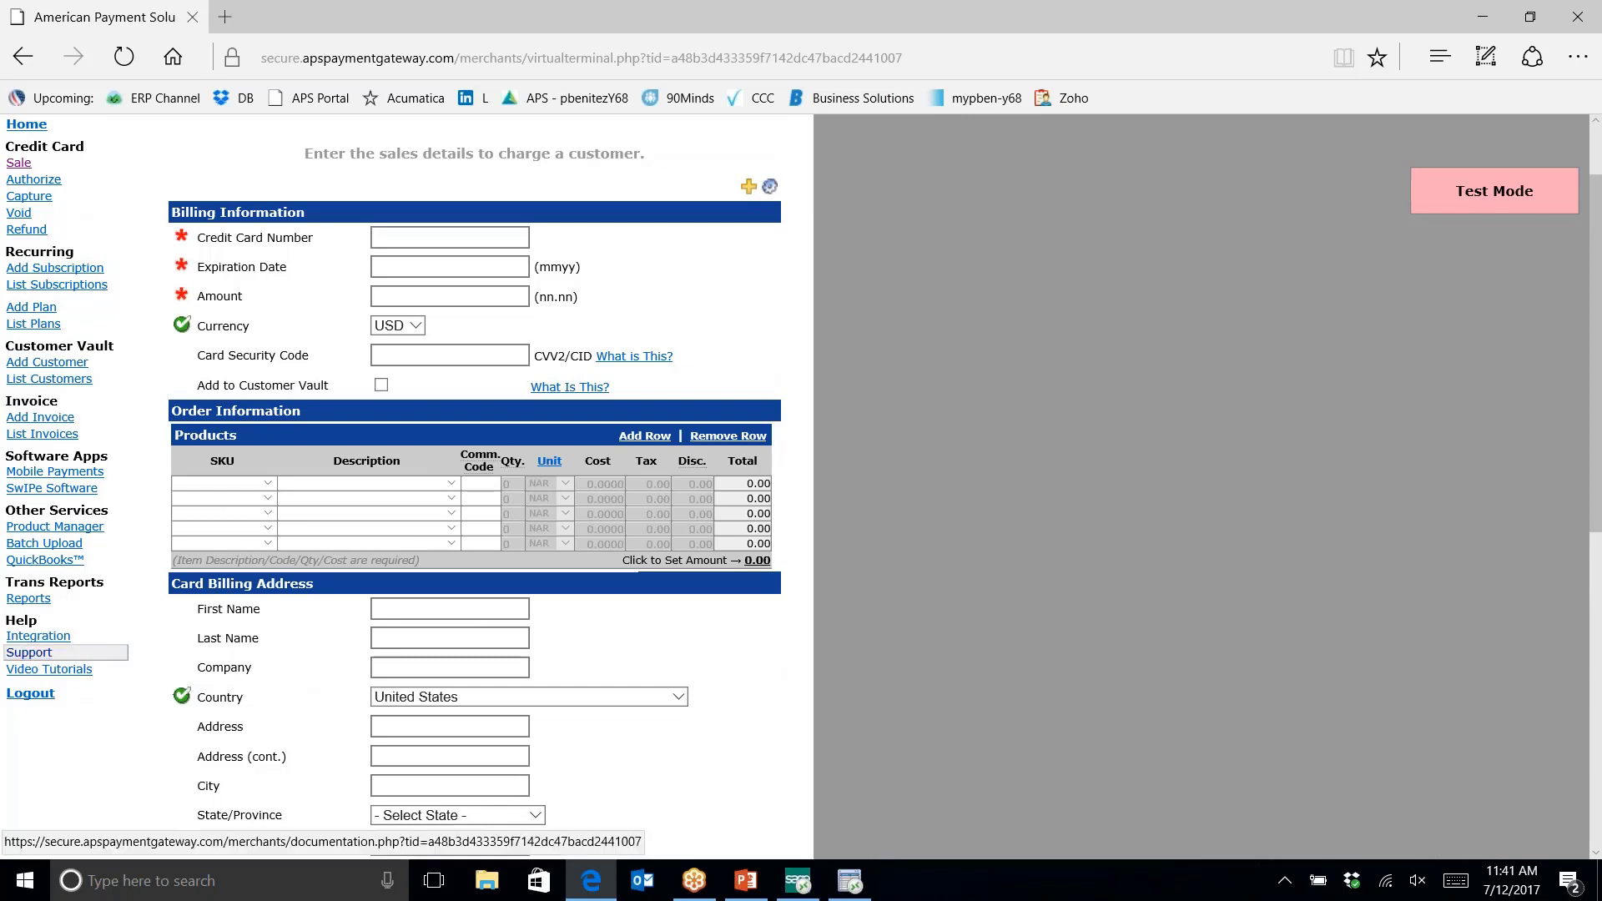
# Run a Transaction Report for 07/12/2017, grouped by Settlement Batch with status and action type Any
pyautogui.click(28, 599)
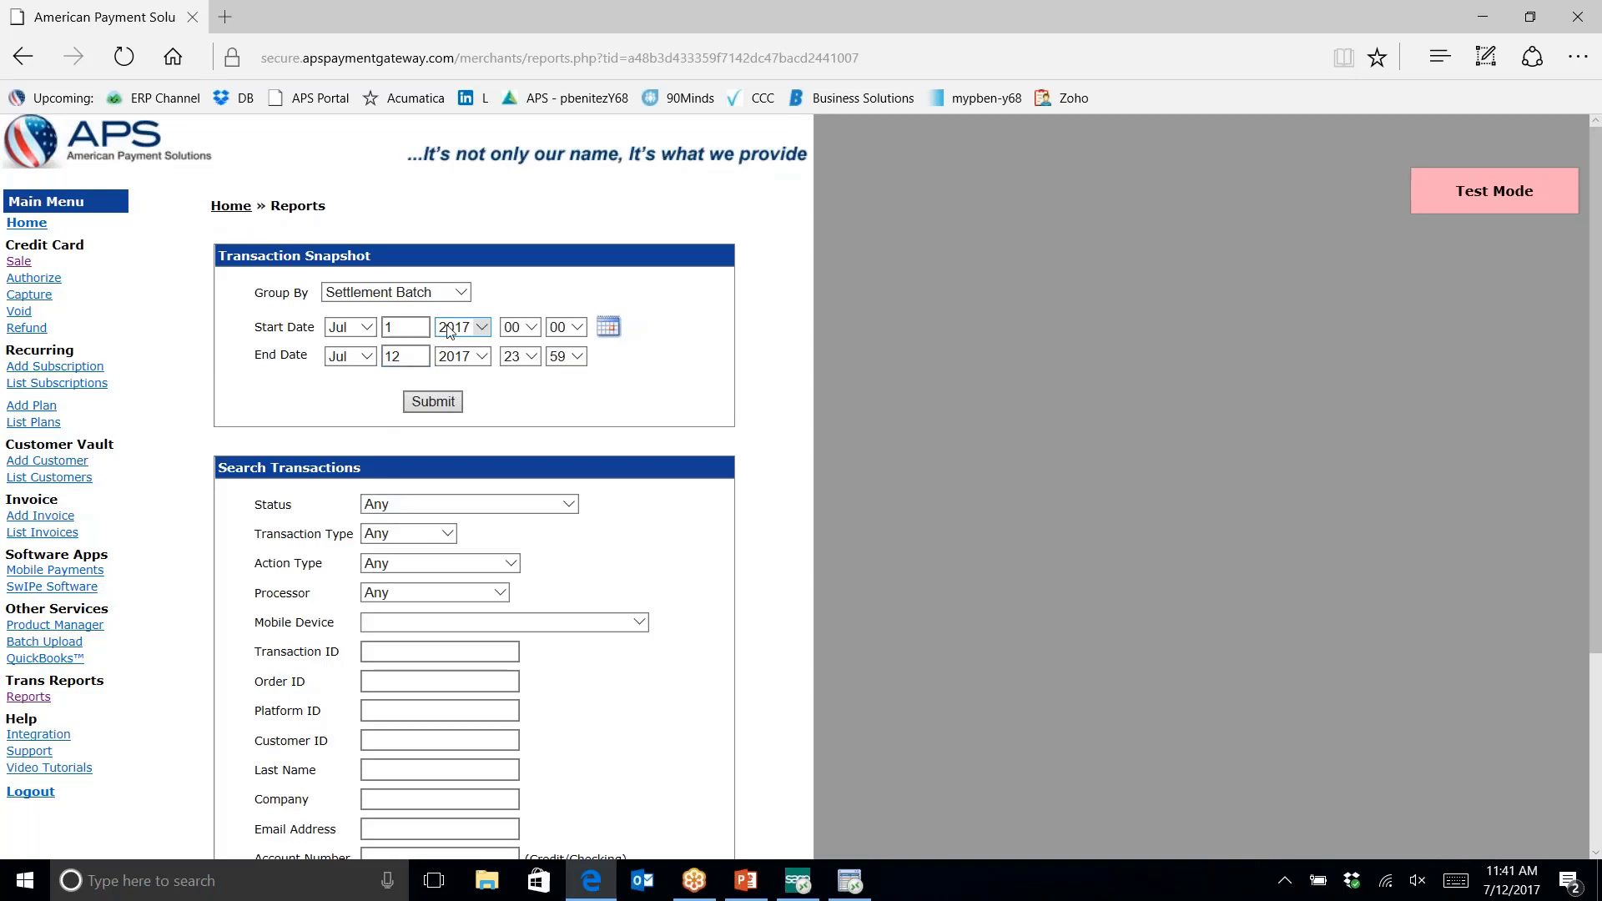
pyautogui.click(463, 294)
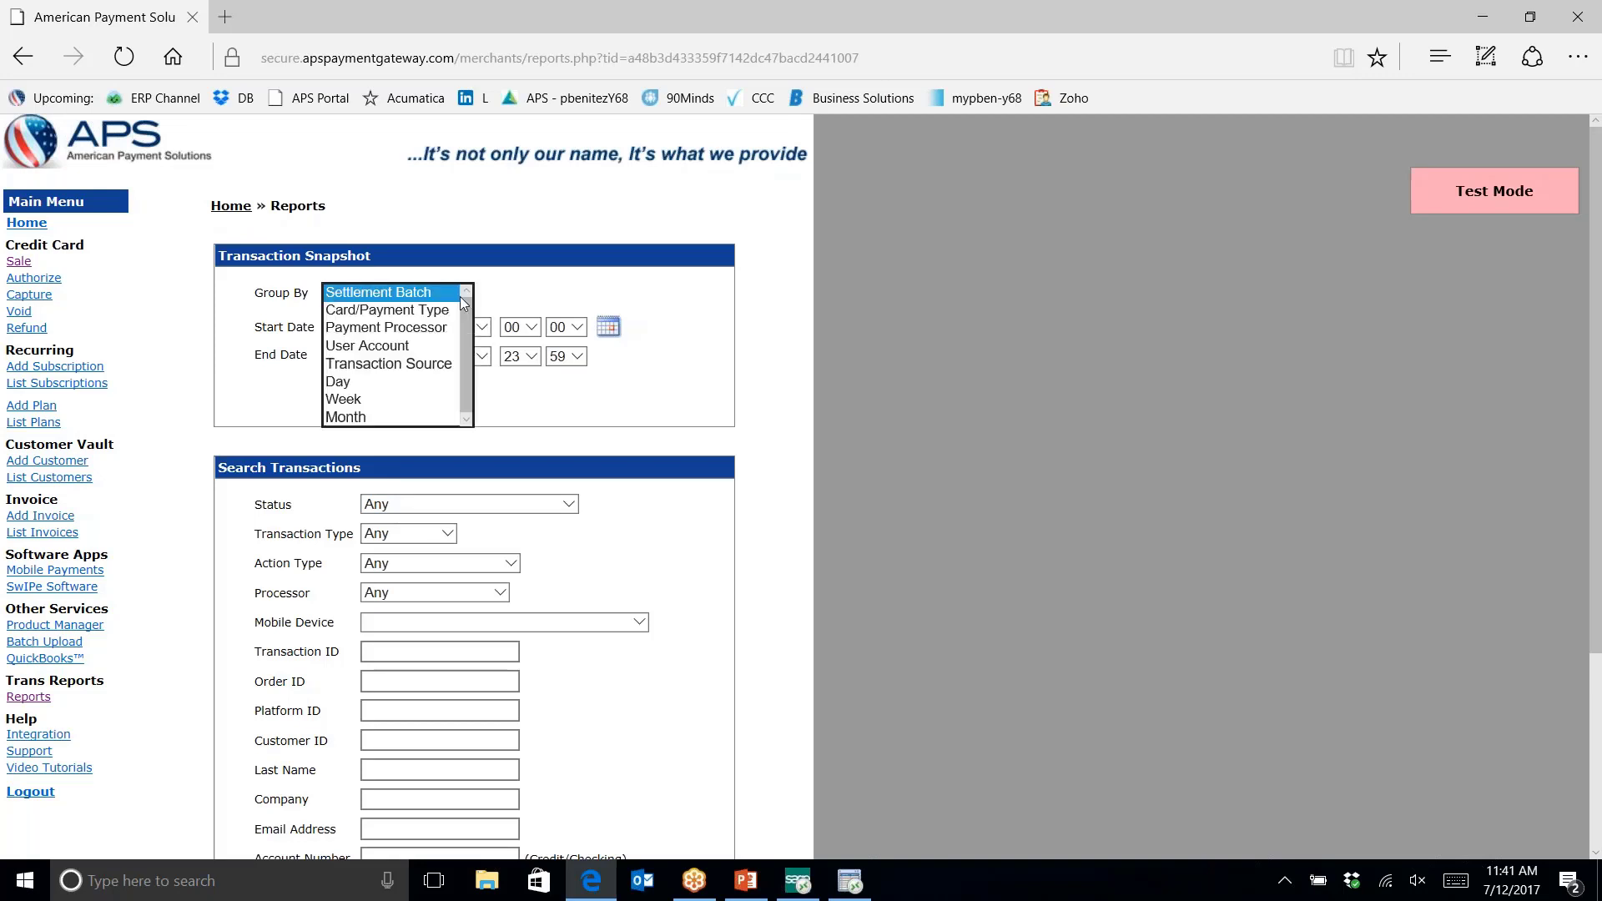
pyautogui.click(521, 399)
pyautogui.click(570, 504)
pyautogui.click(624, 519)
pyautogui.click(511, 564)
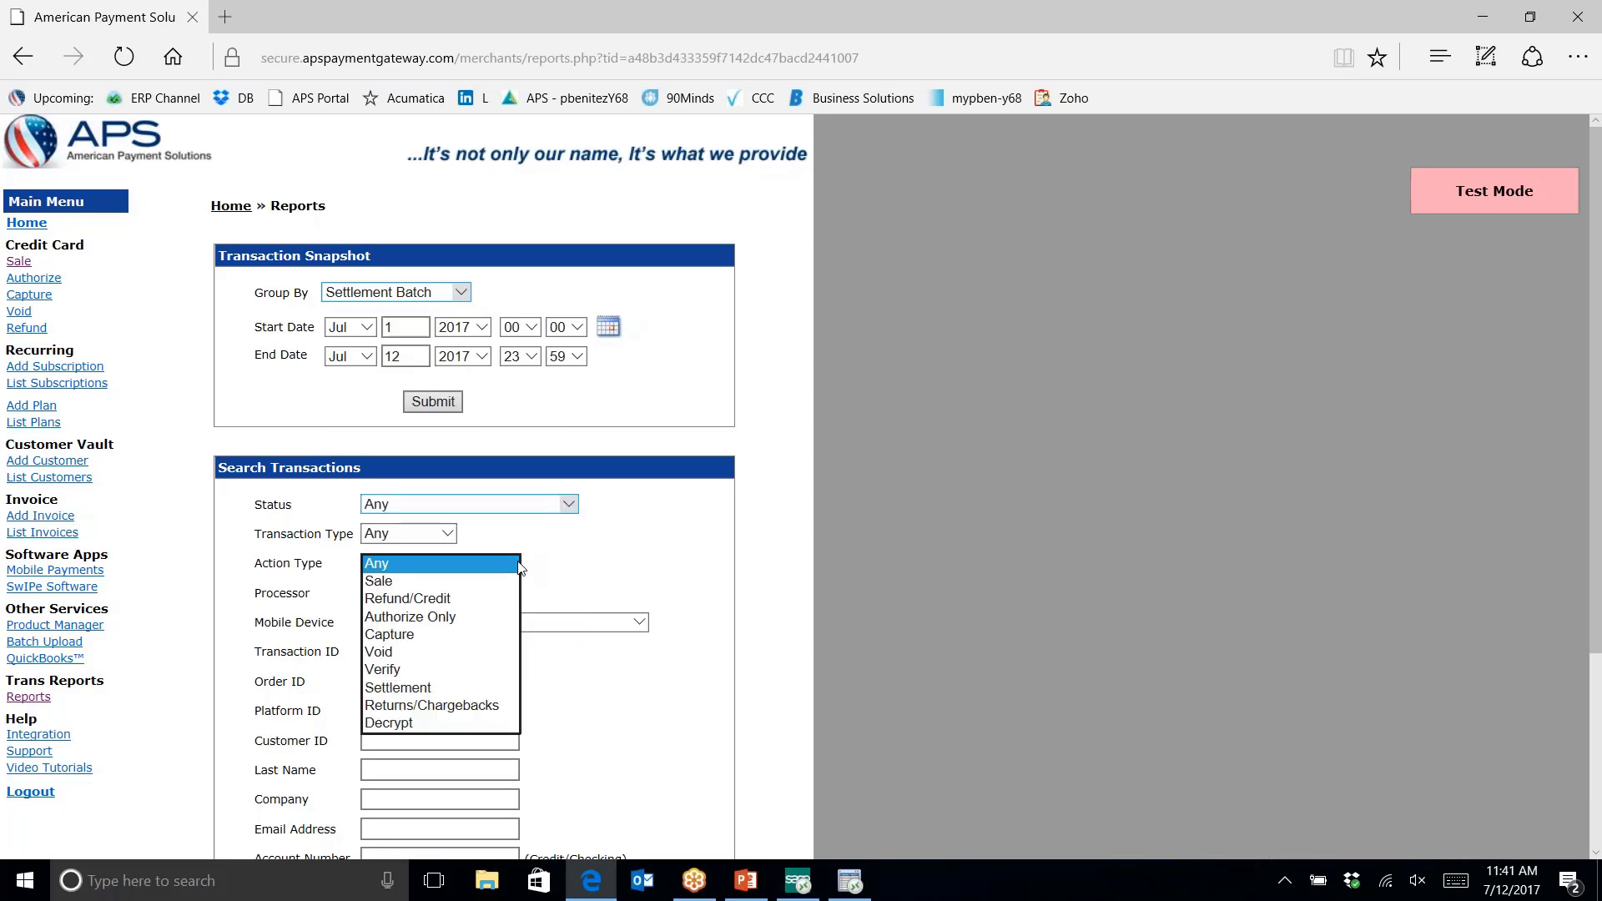
pyautogui.click(570, 571)
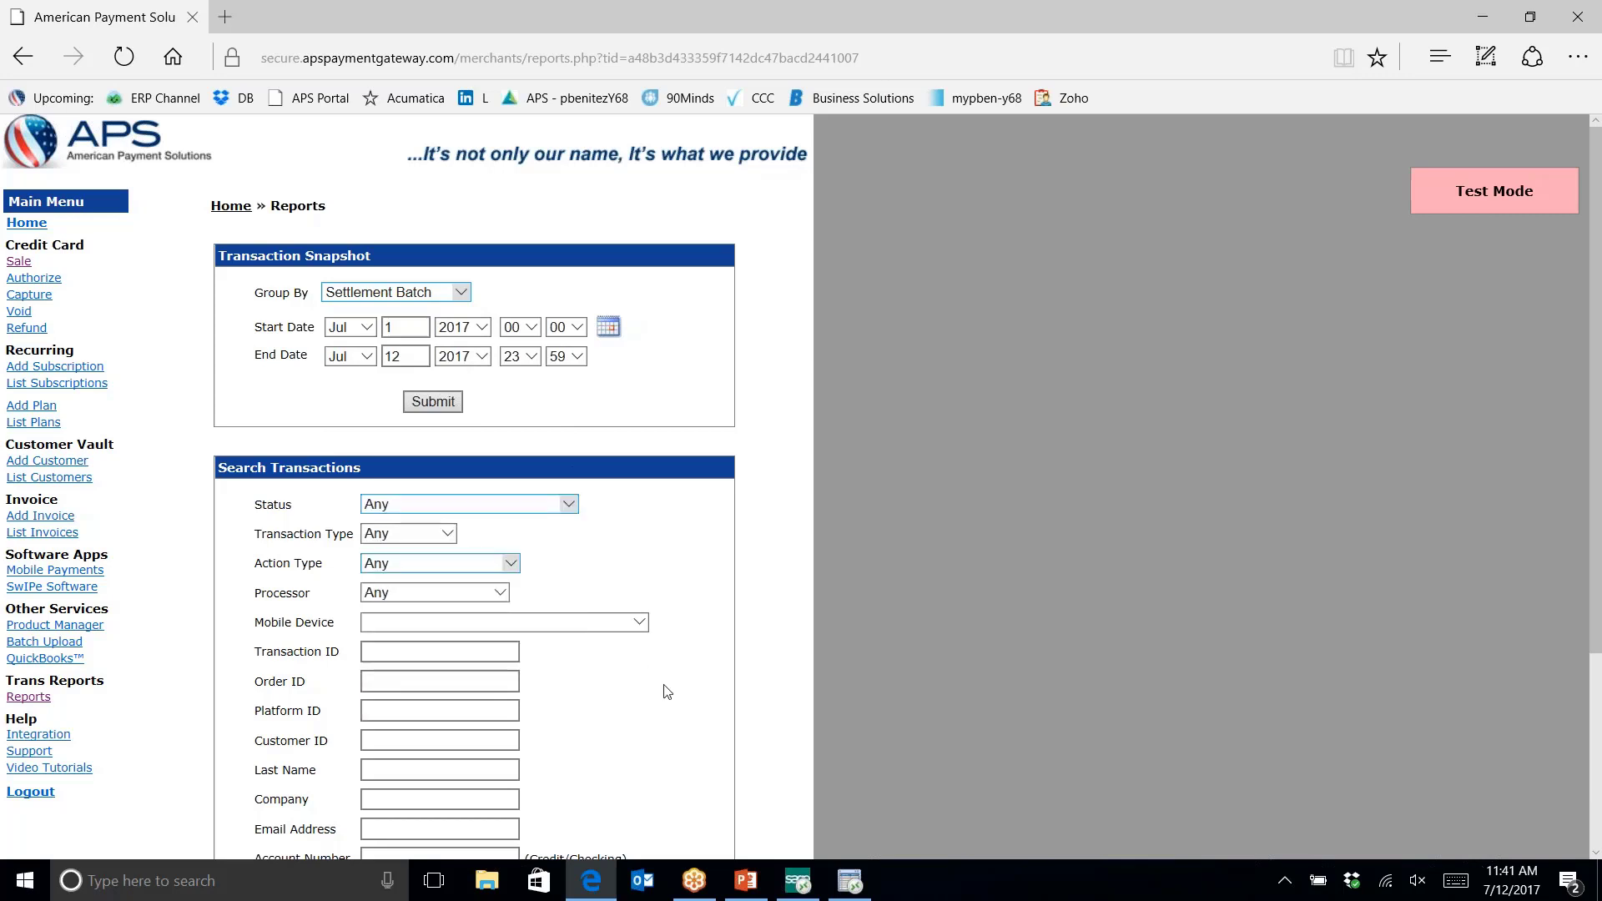
pyautogui.scroll(-3, 667, 692)
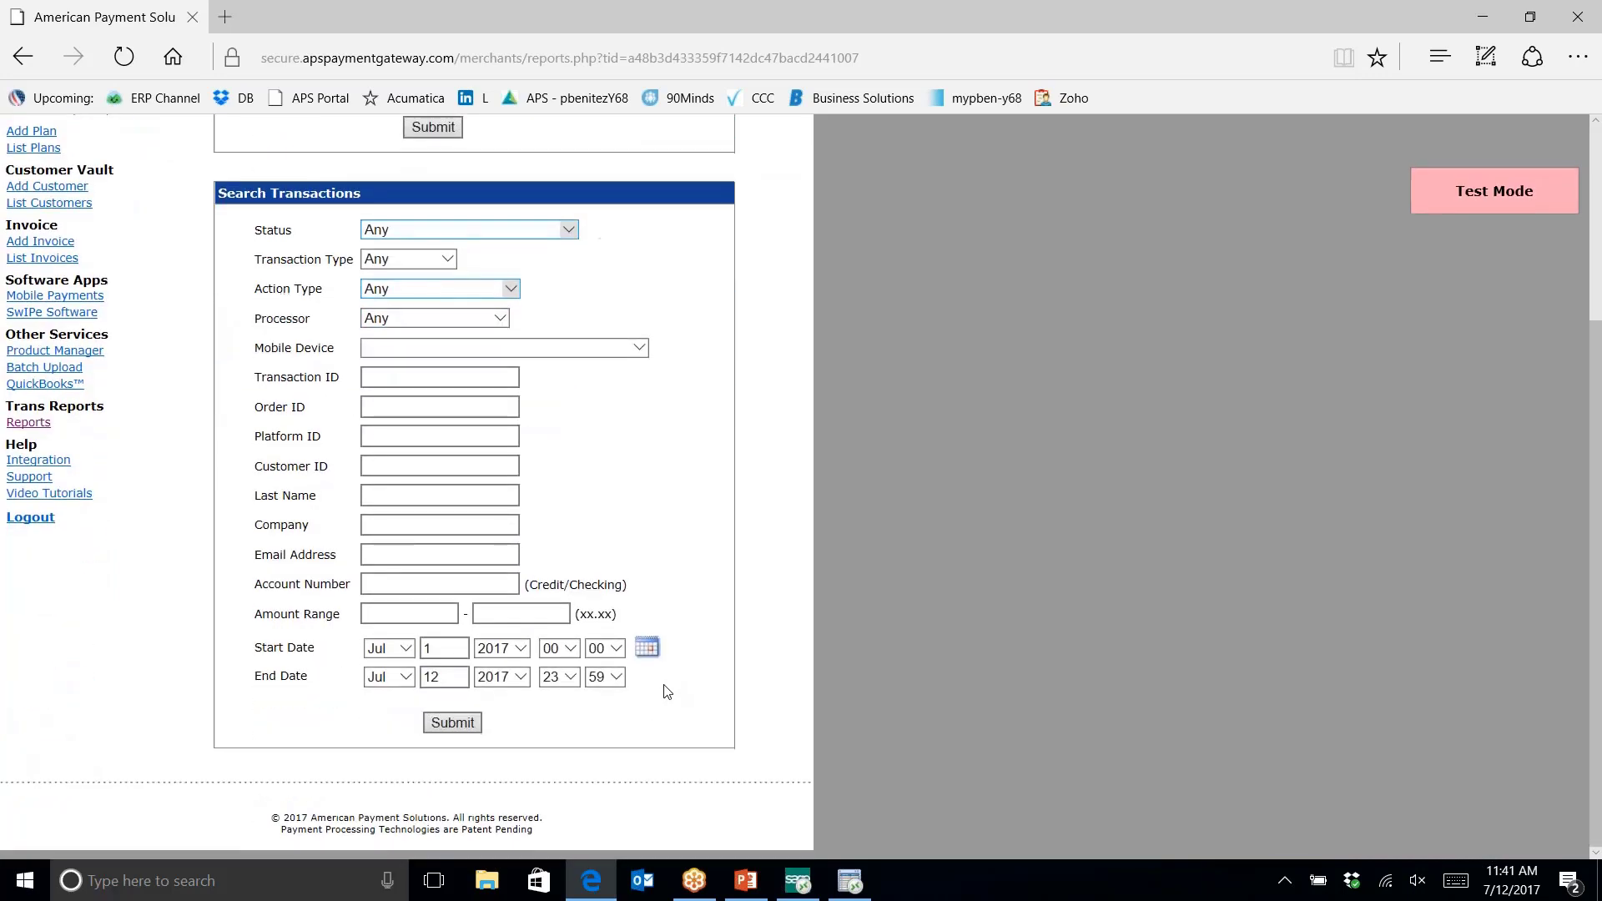
pyautogui.click(444, 648)
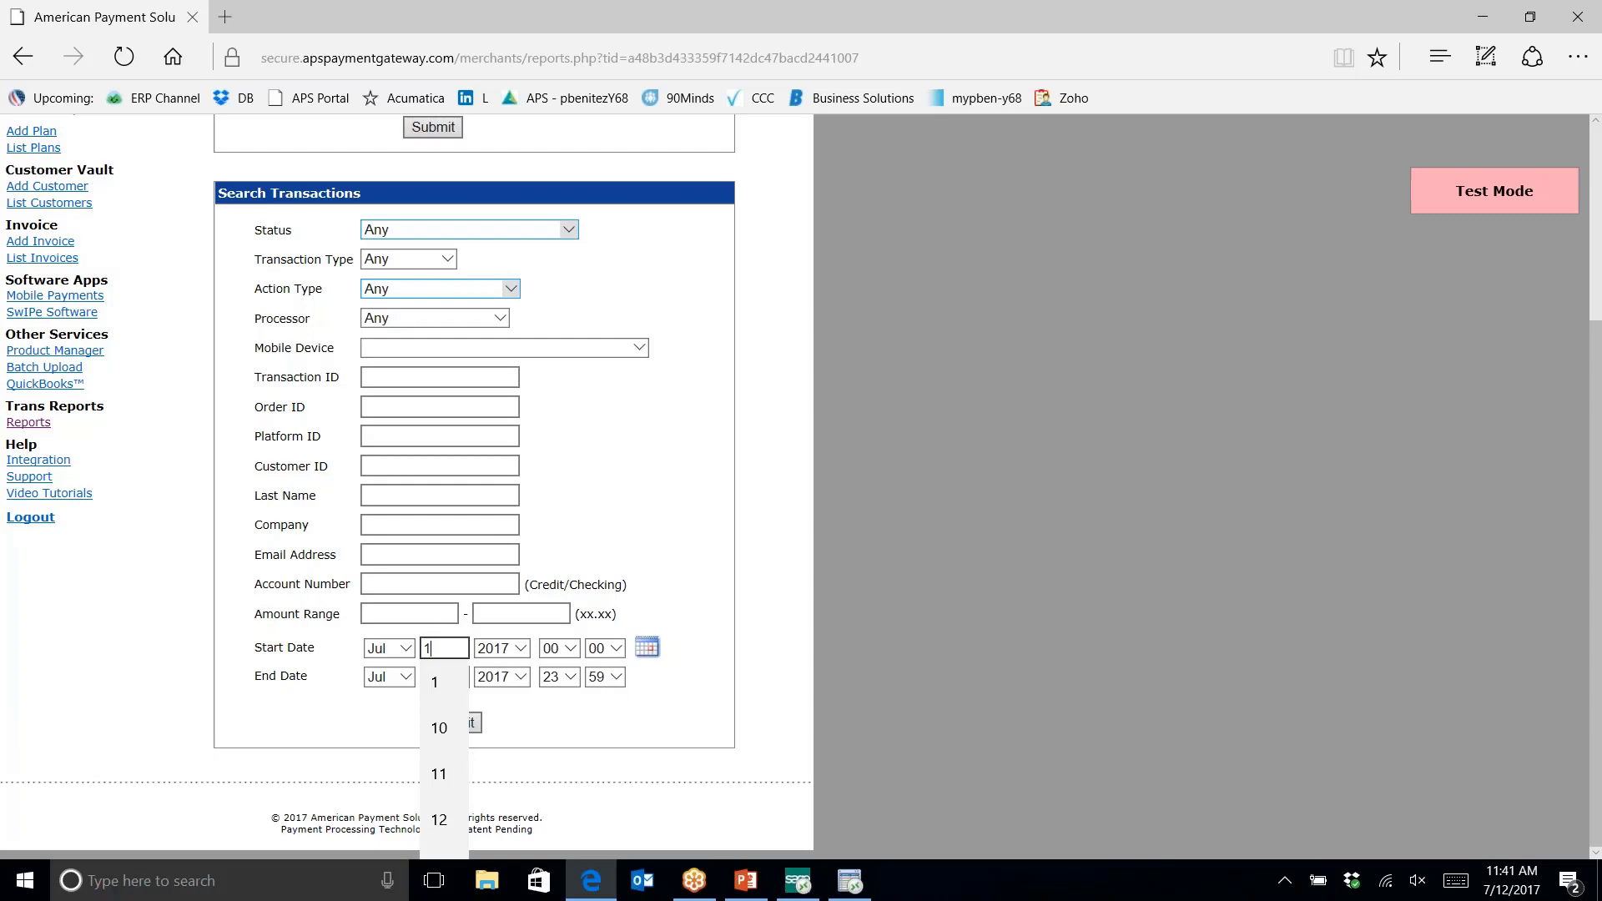
pyautogui.write('2')
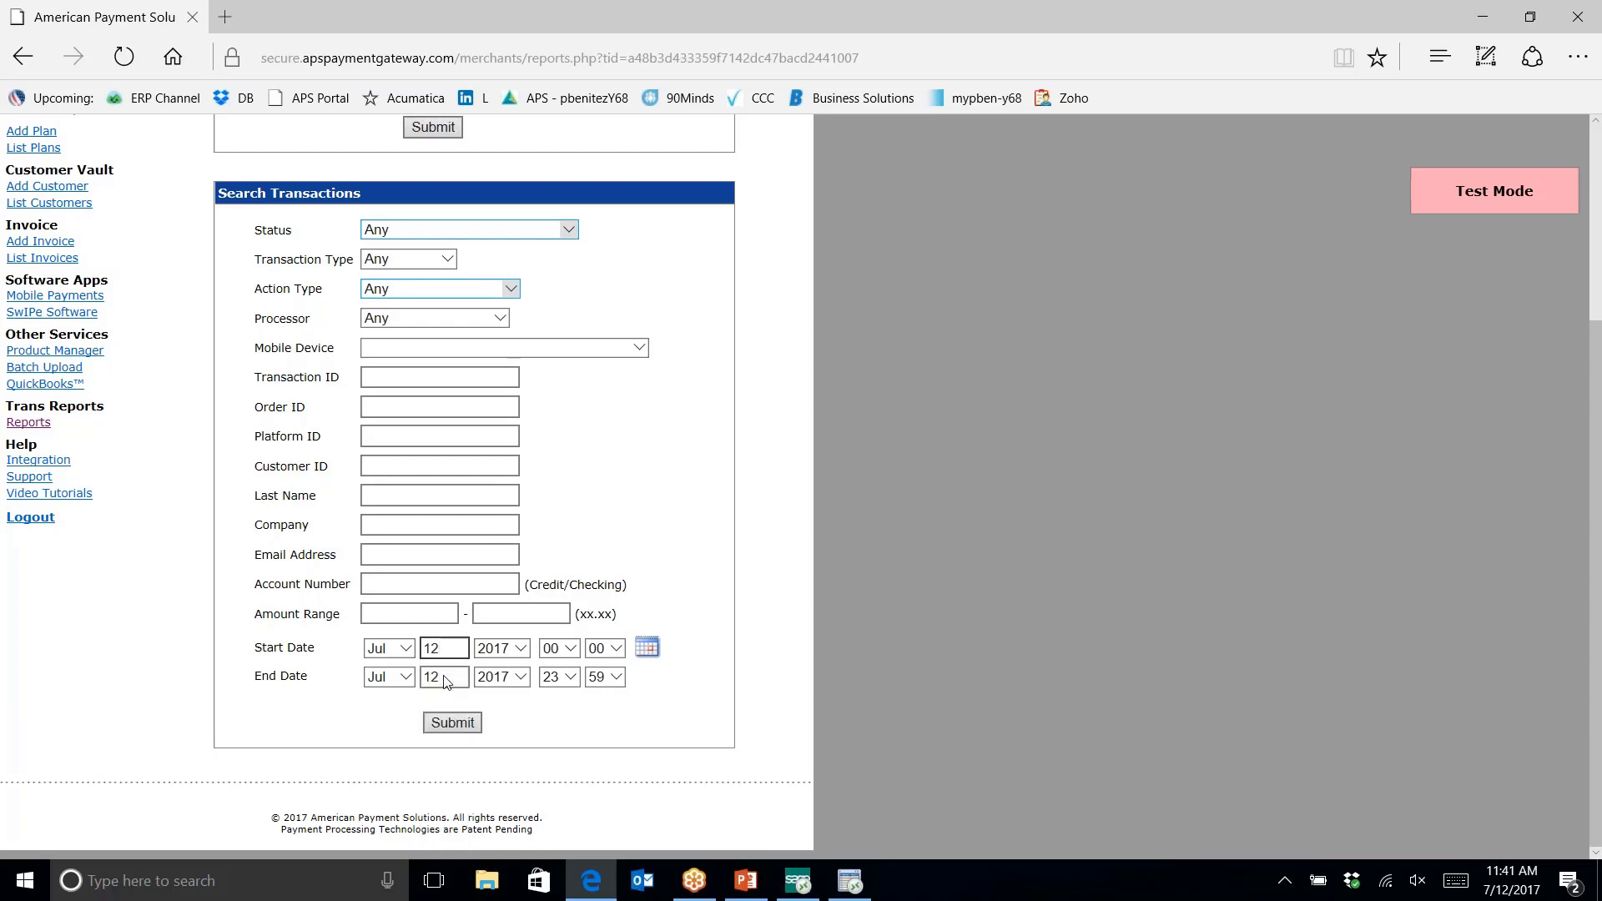
pyautogui.click(457, 723)
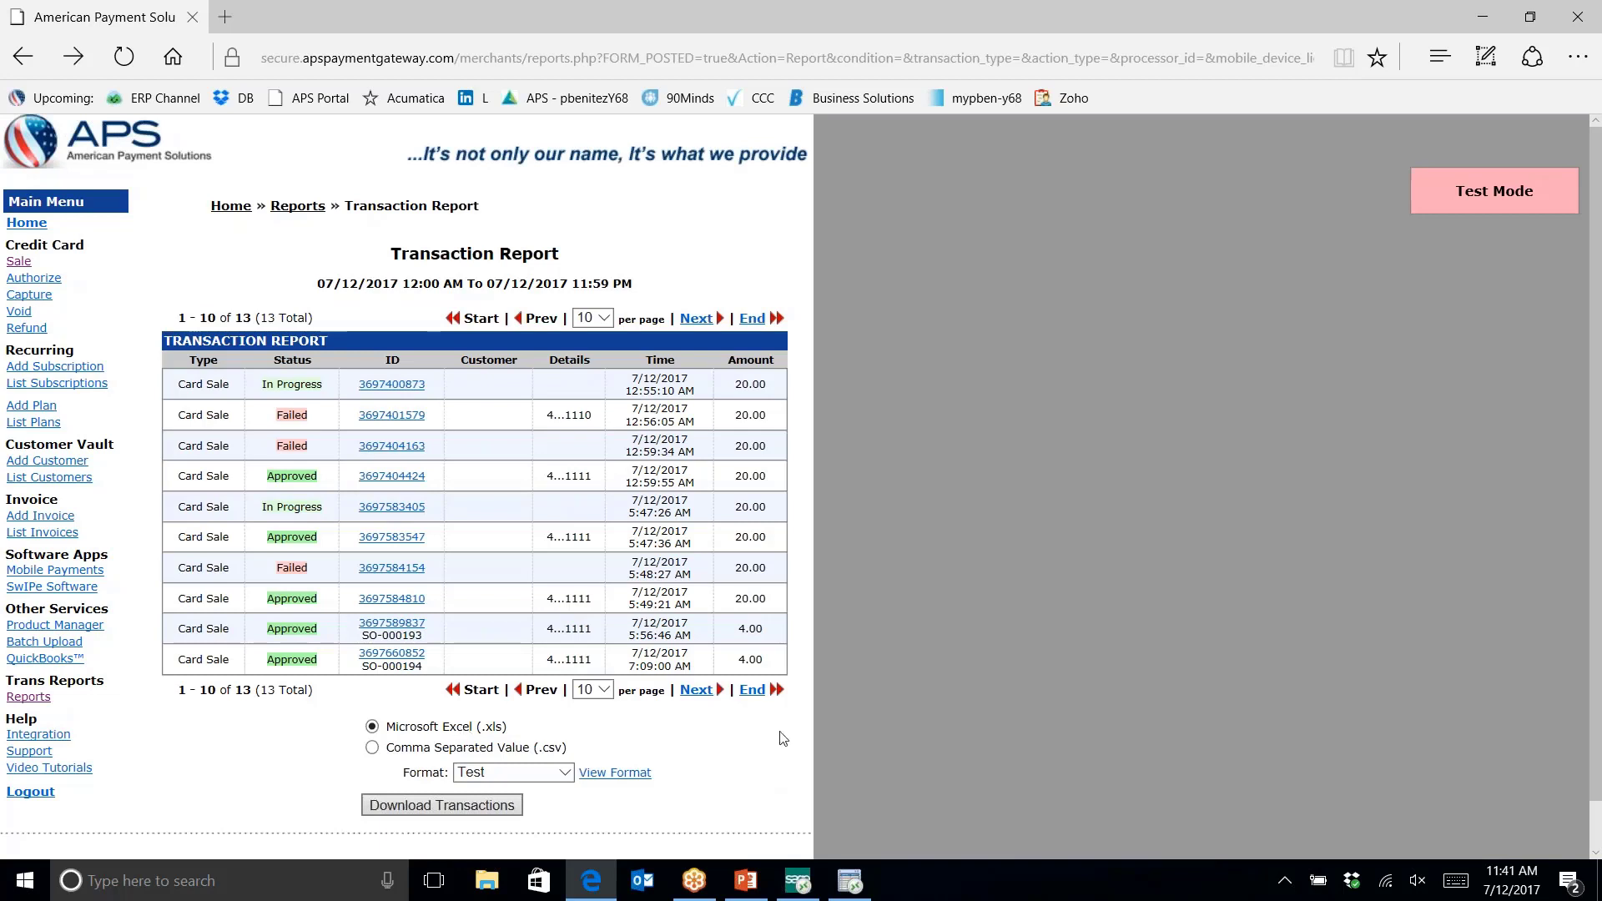
# Jump to the report's last page and highlight the customer's e-mail on the 64.94 pending authorization
pyautogui.click(754, 696)
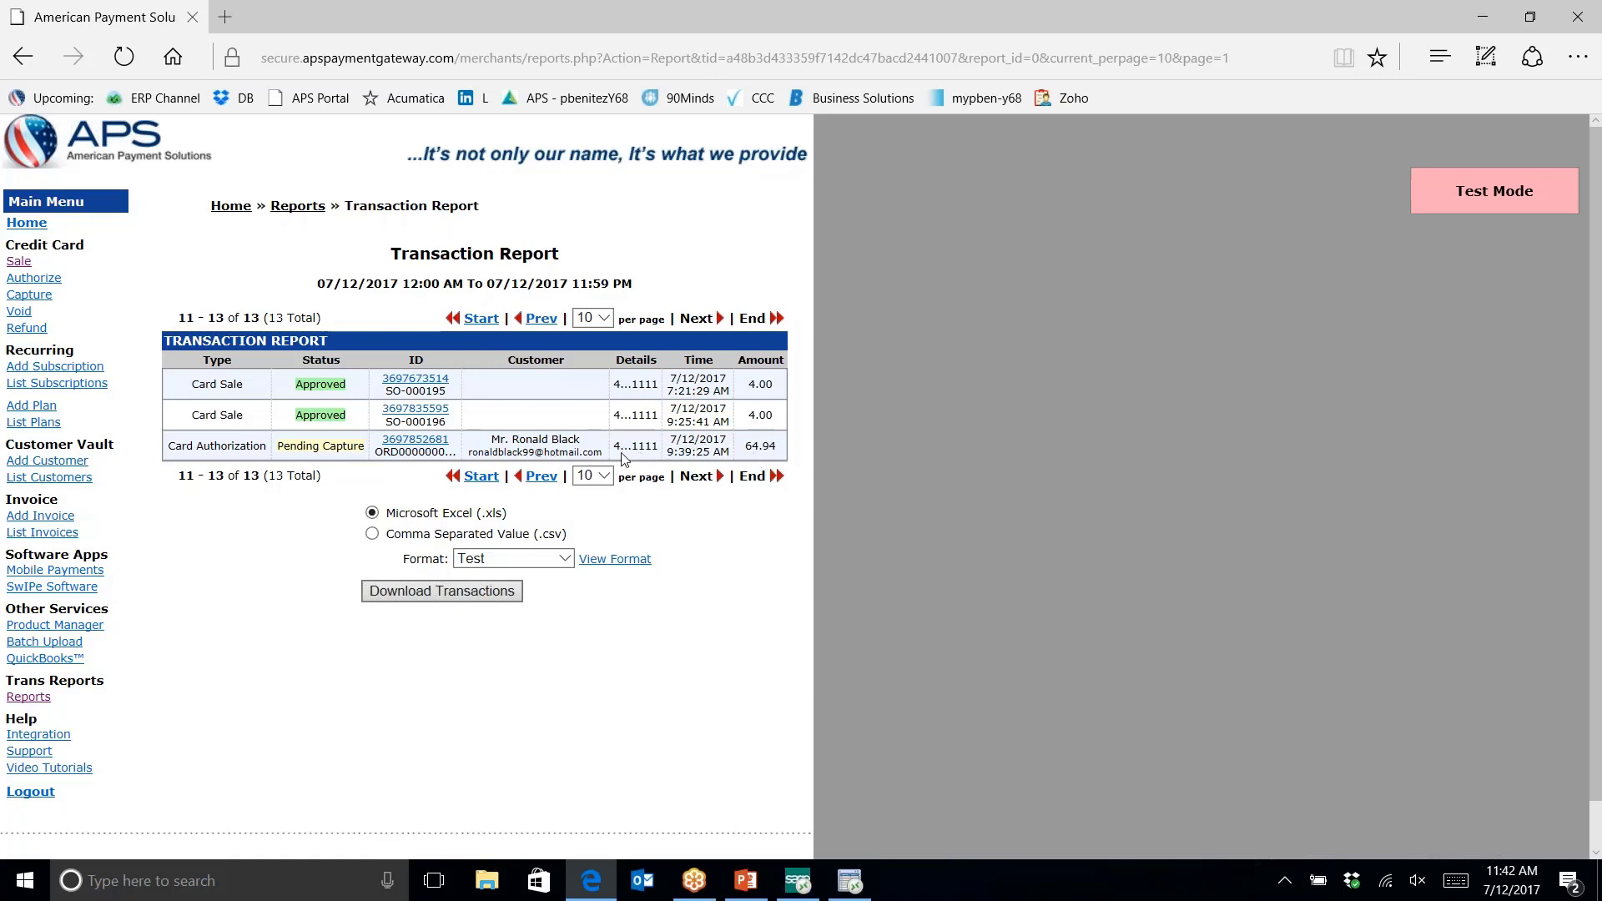
pyautogui.moveTo(602, 453); pyautogui.dragTo(465, 453)
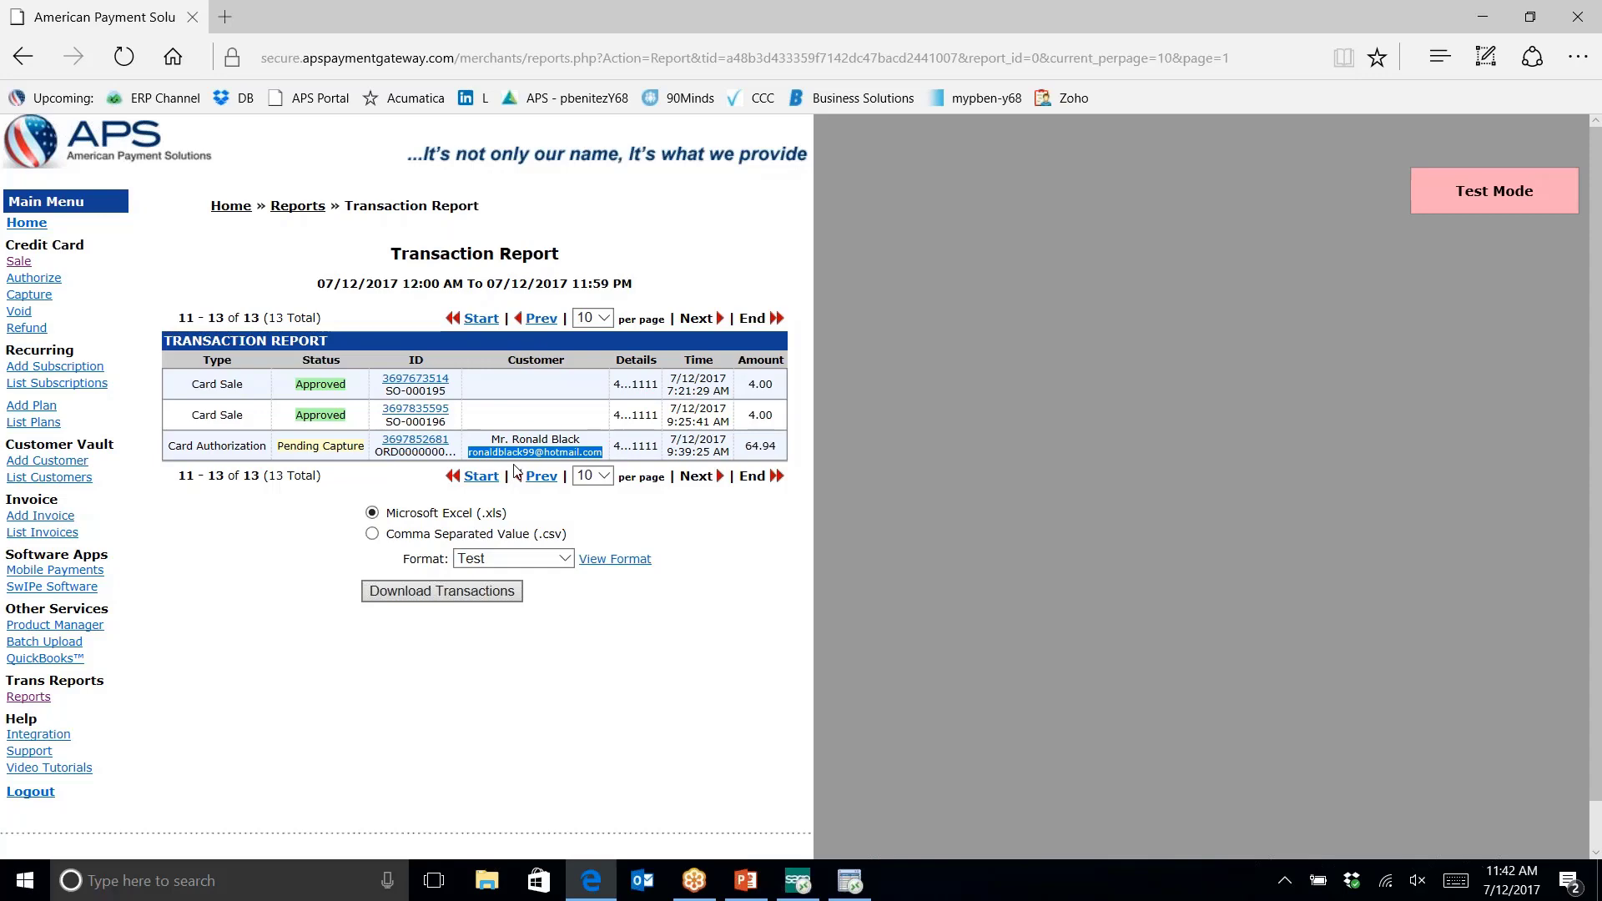
pyautogui.click(399, 447)
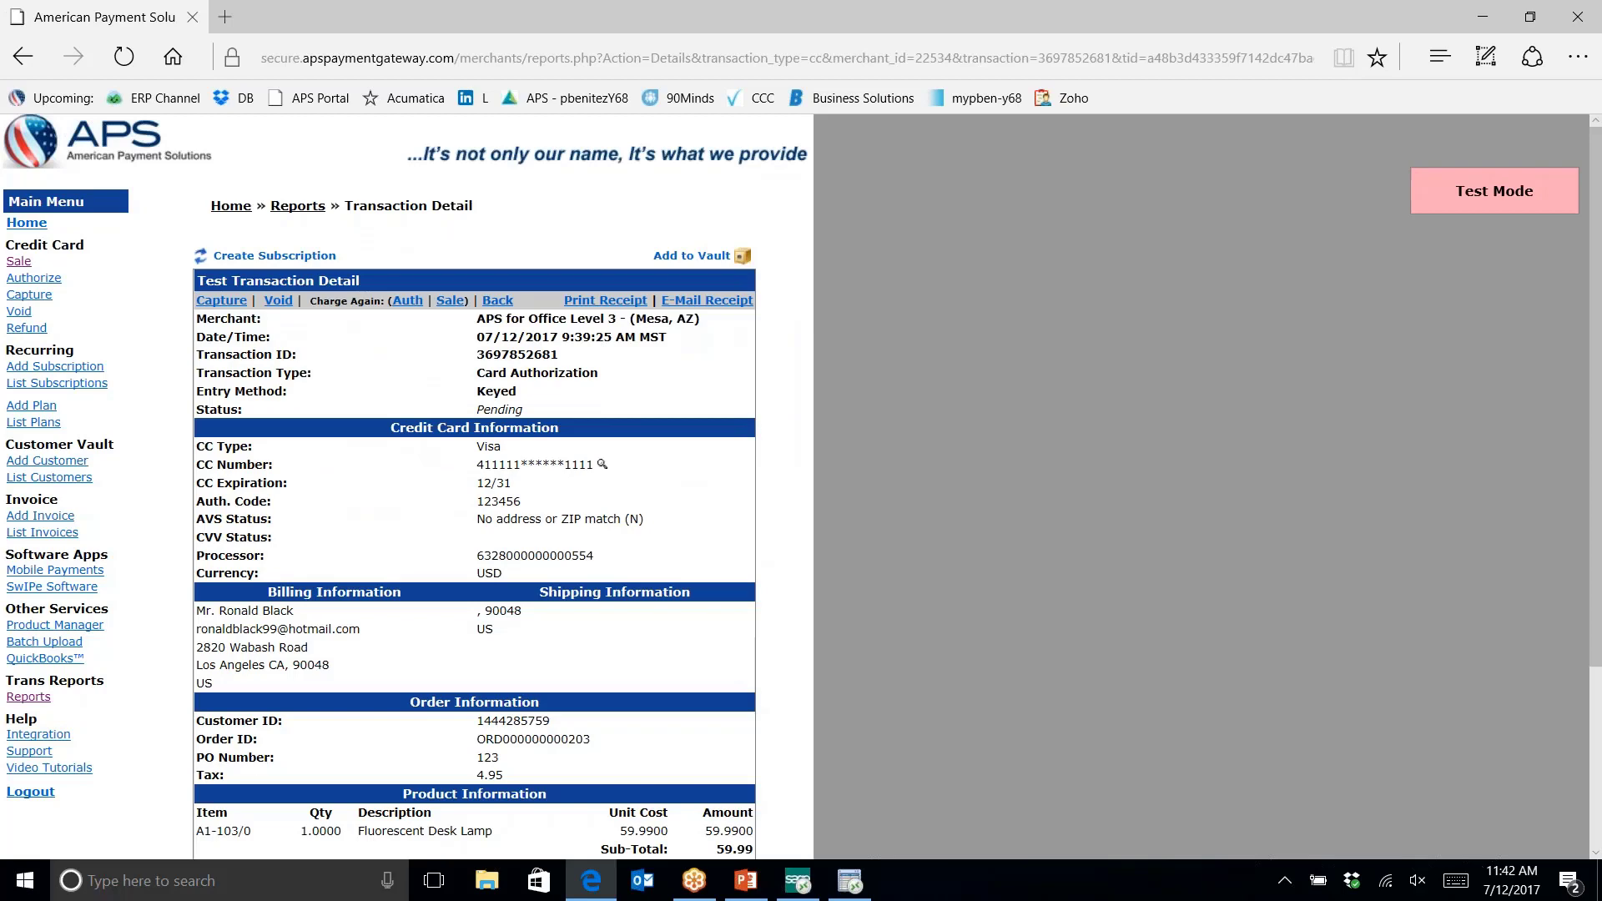
pyautogui.scroll(-1, 474, 501)
pyautogui.scroll(-1, 488, 302)
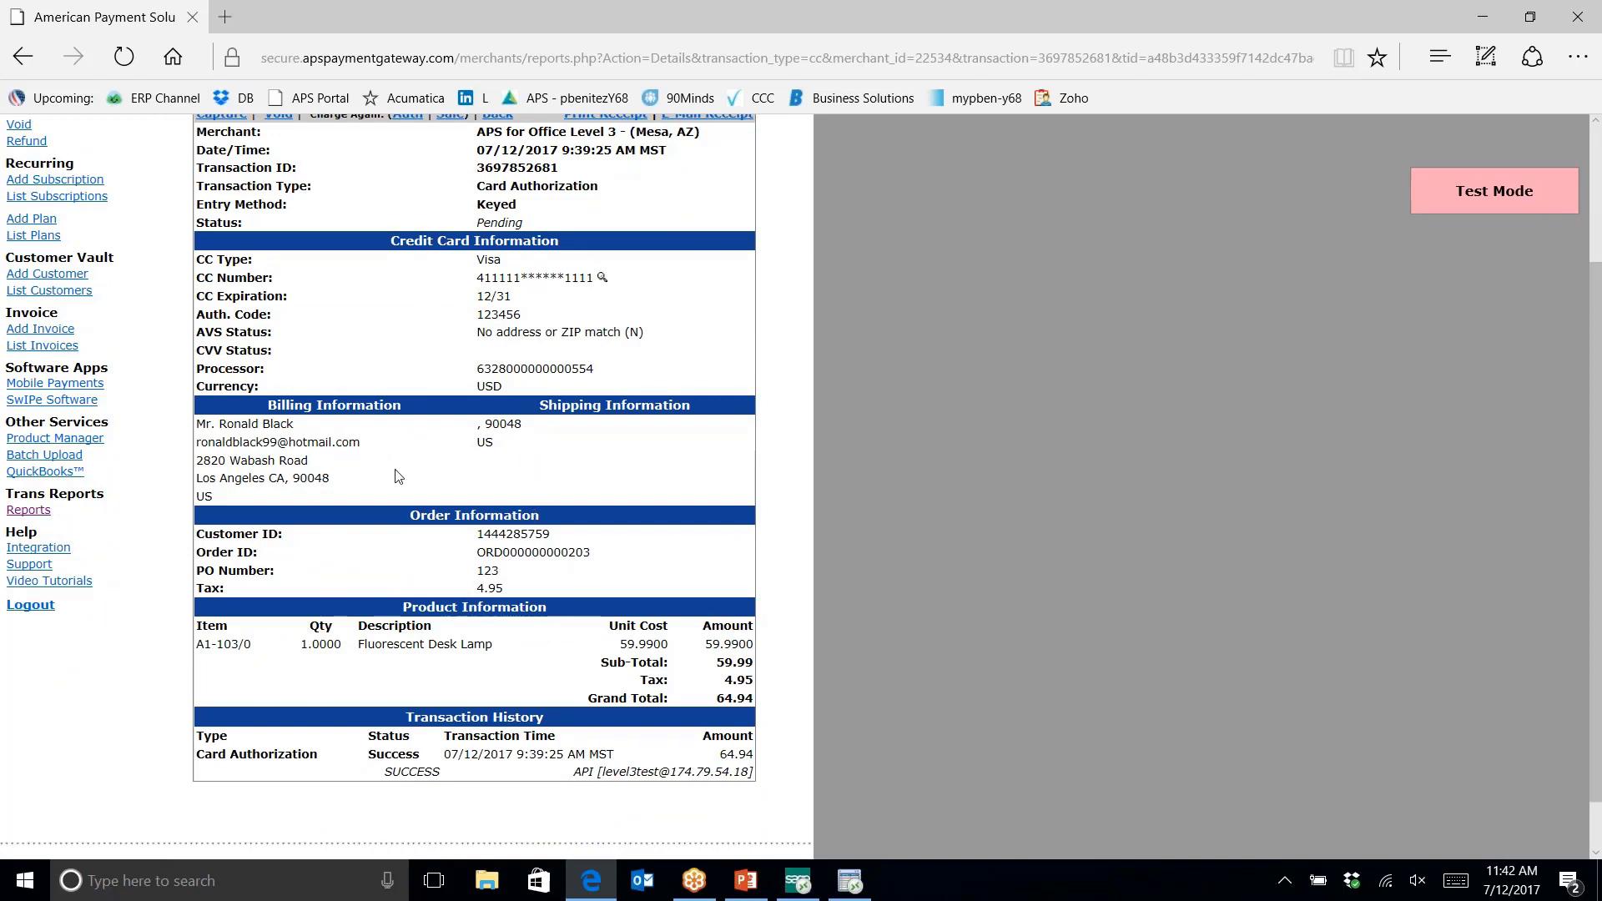
pyautogui.moveTo(197, 644); pyautogui.dragTo(751, 696)
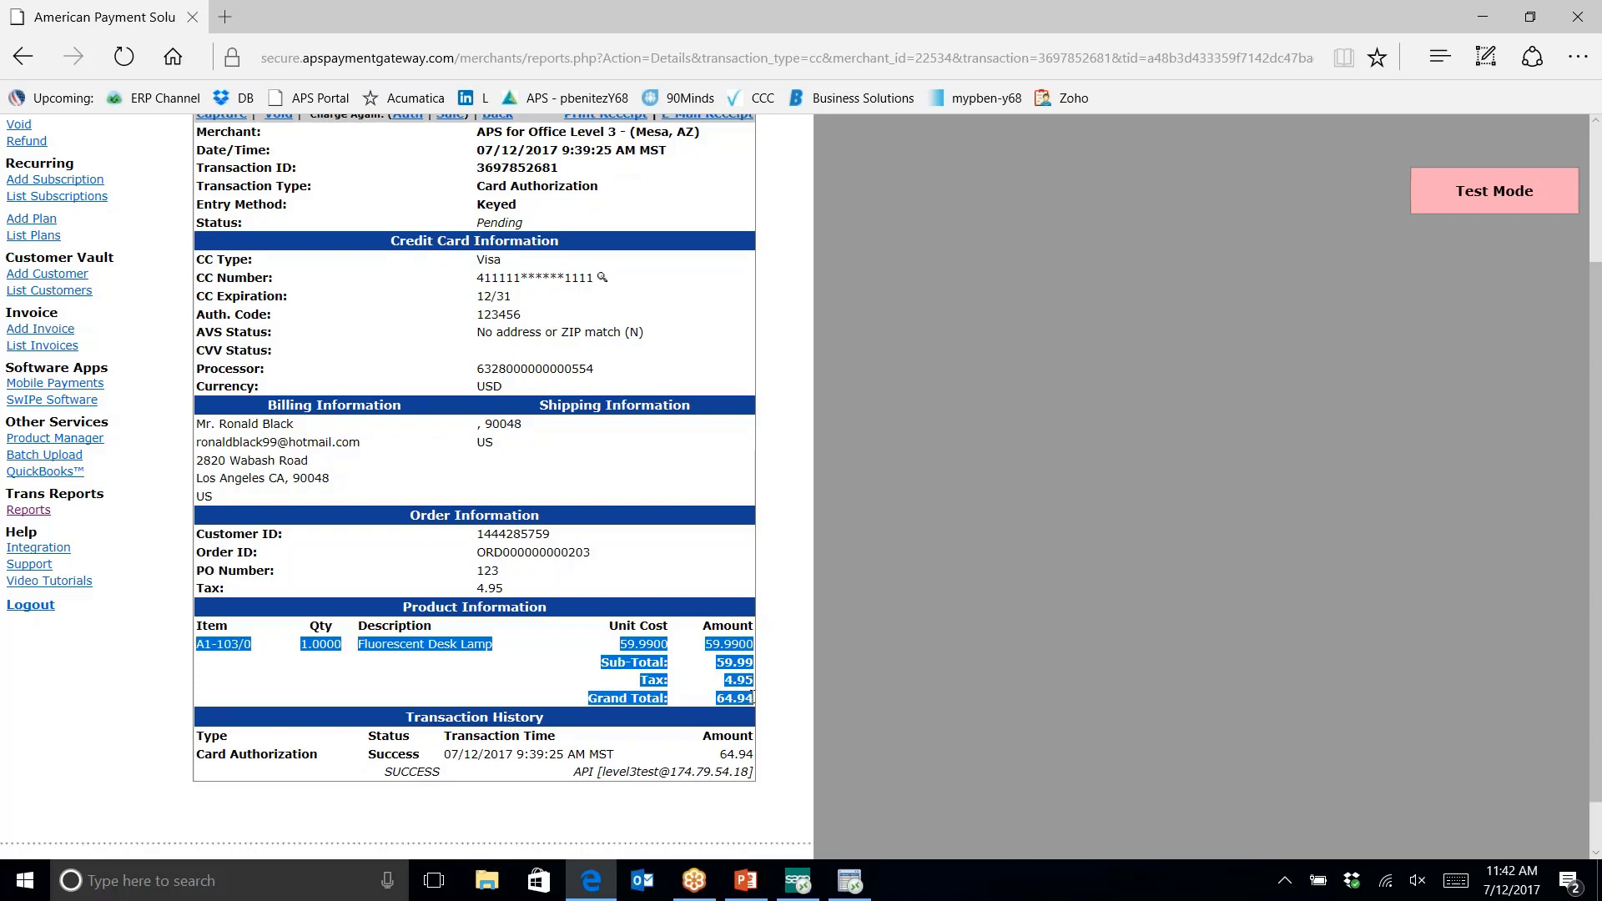
pyautogui.scroll(2, 752, 698)
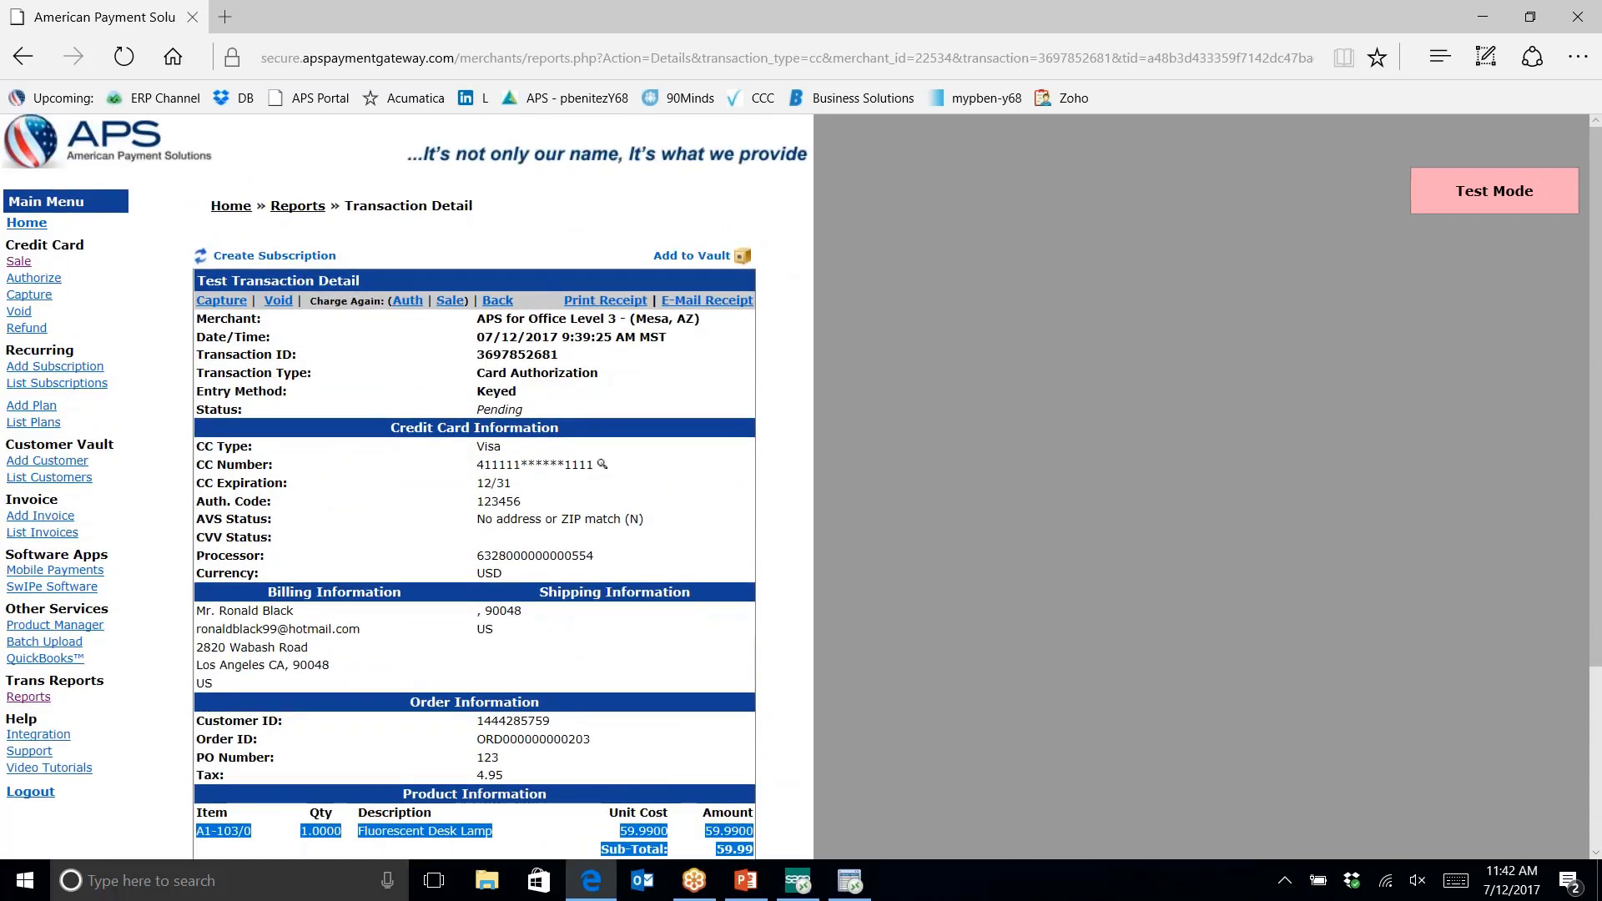
pyautogui.scroll(-1, 474, 487)
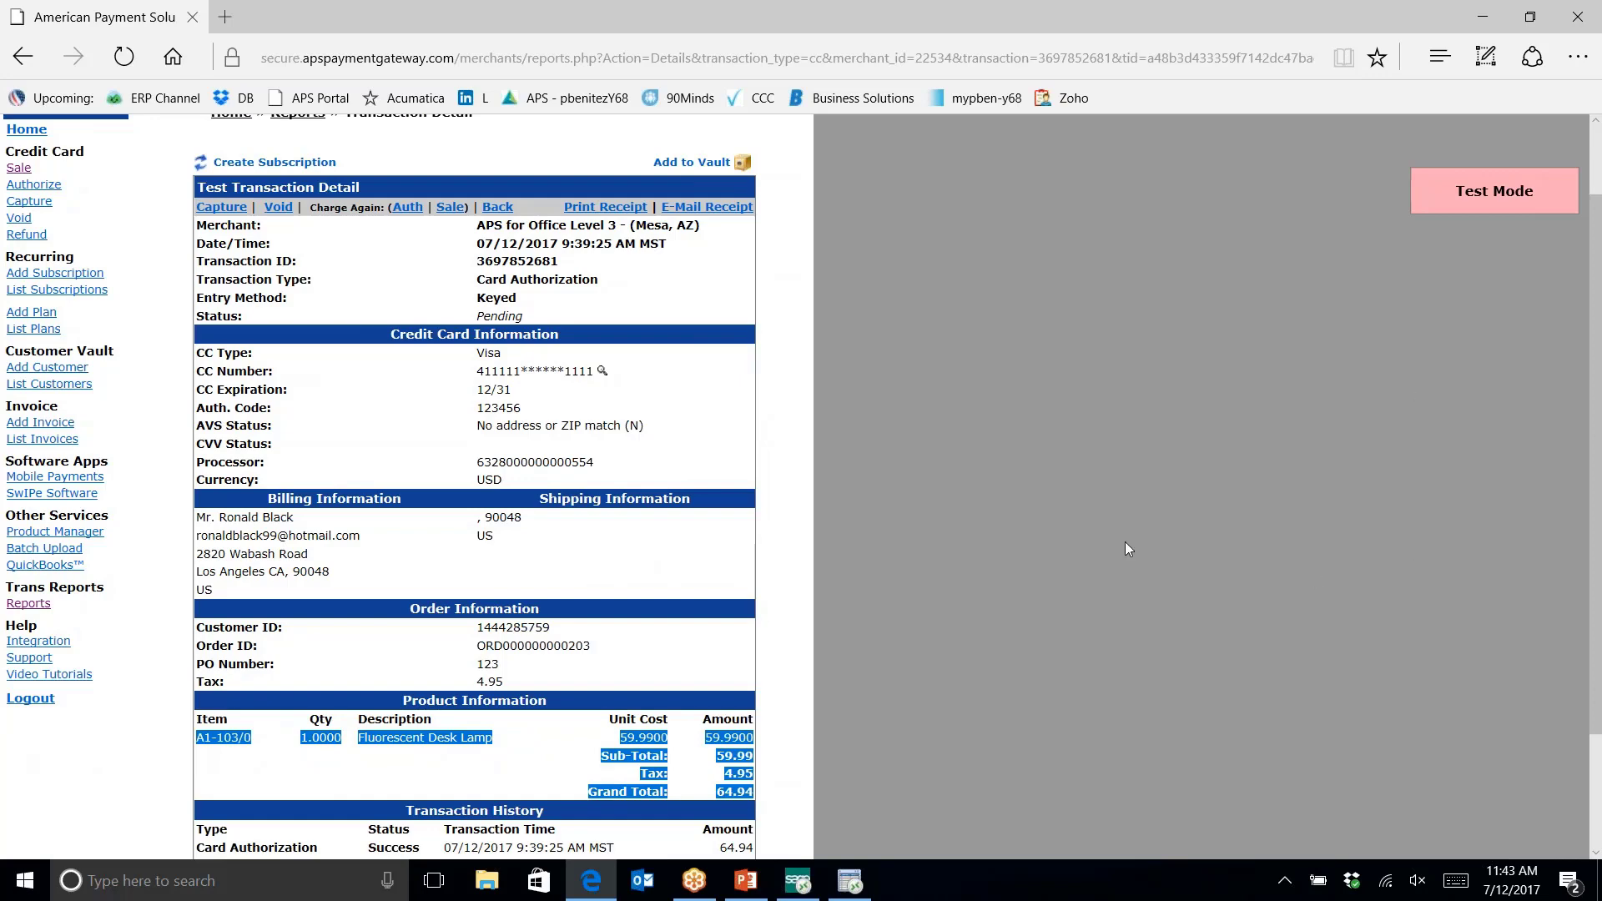
pyautogui.click(851, 885)
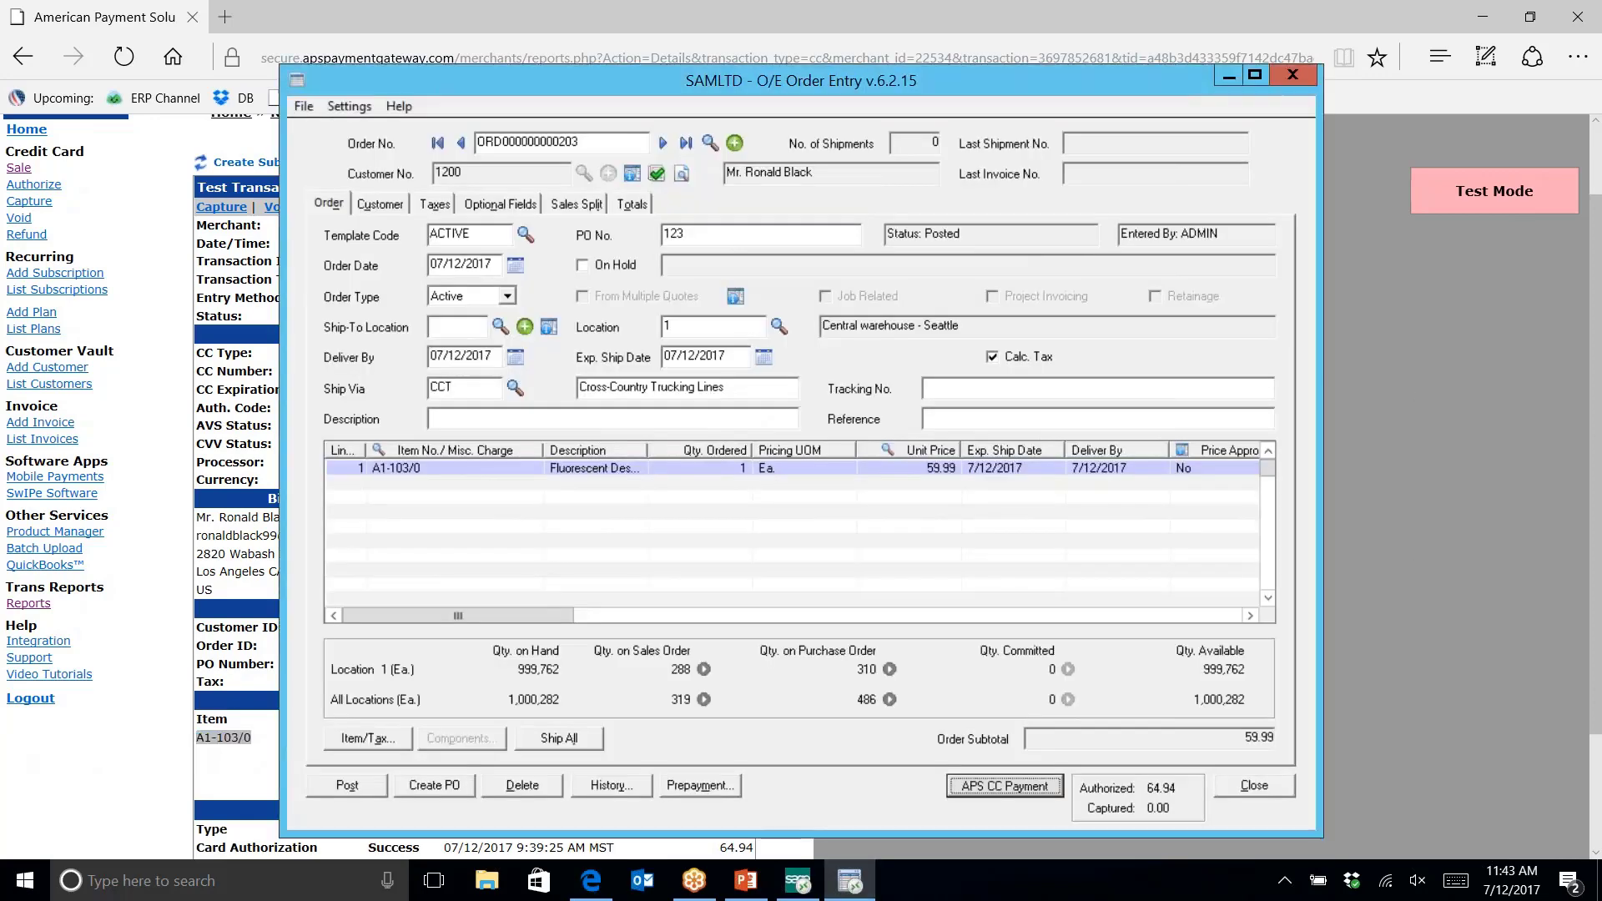
pyautogui.click(590, 474)
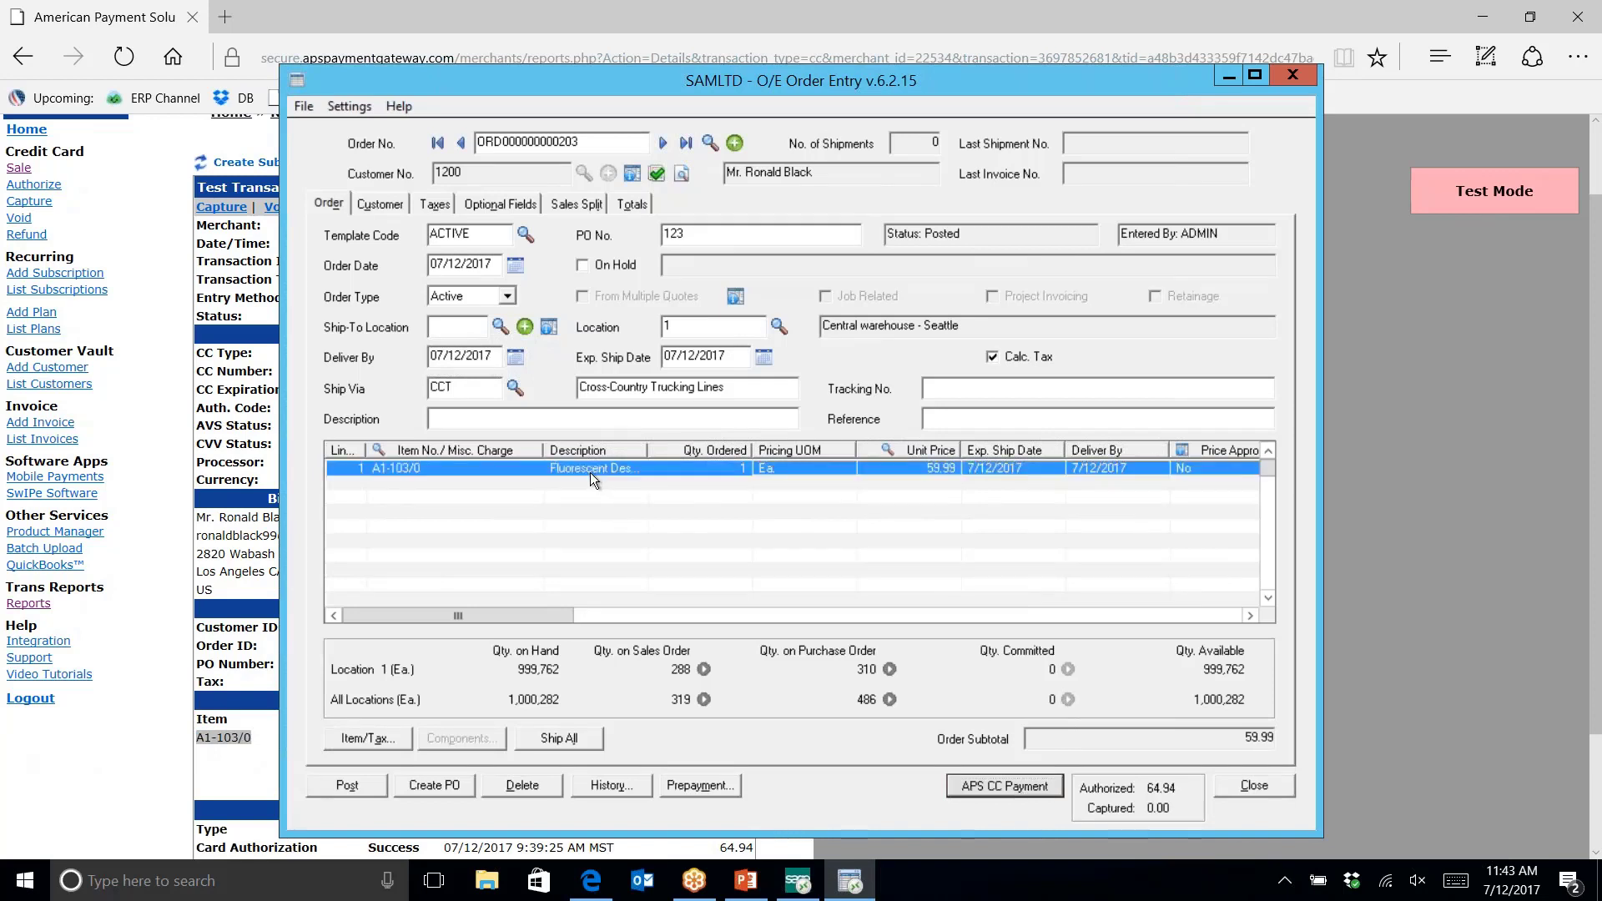
pyautogui.click(562, 740)
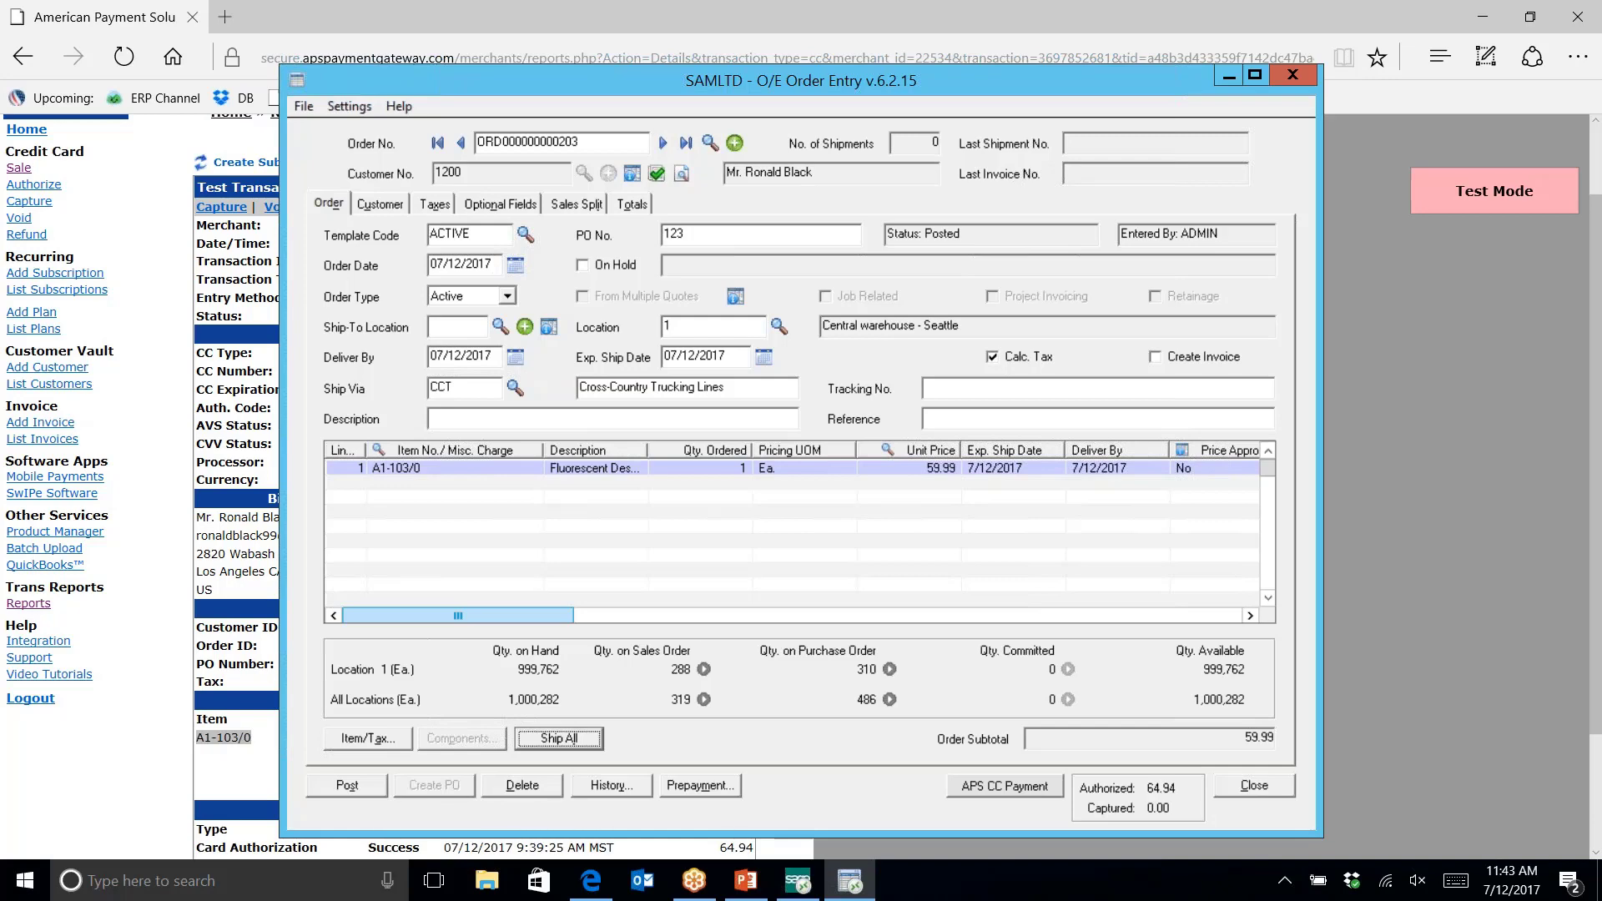
pyautogui.click(585, 467)
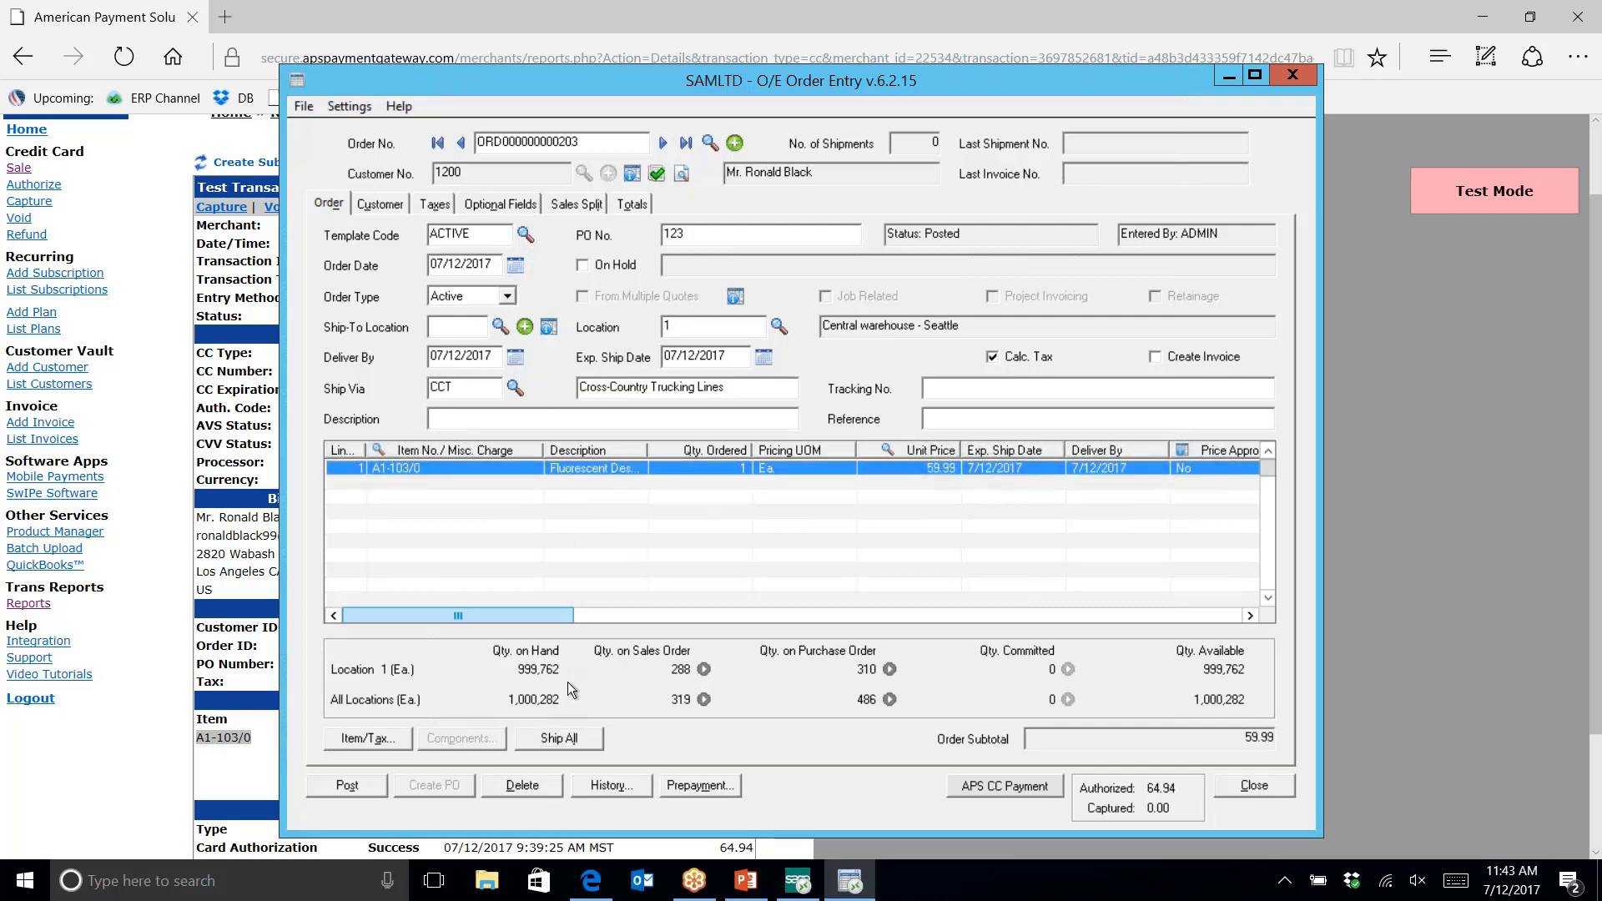
pyautogui.click(351, 786)
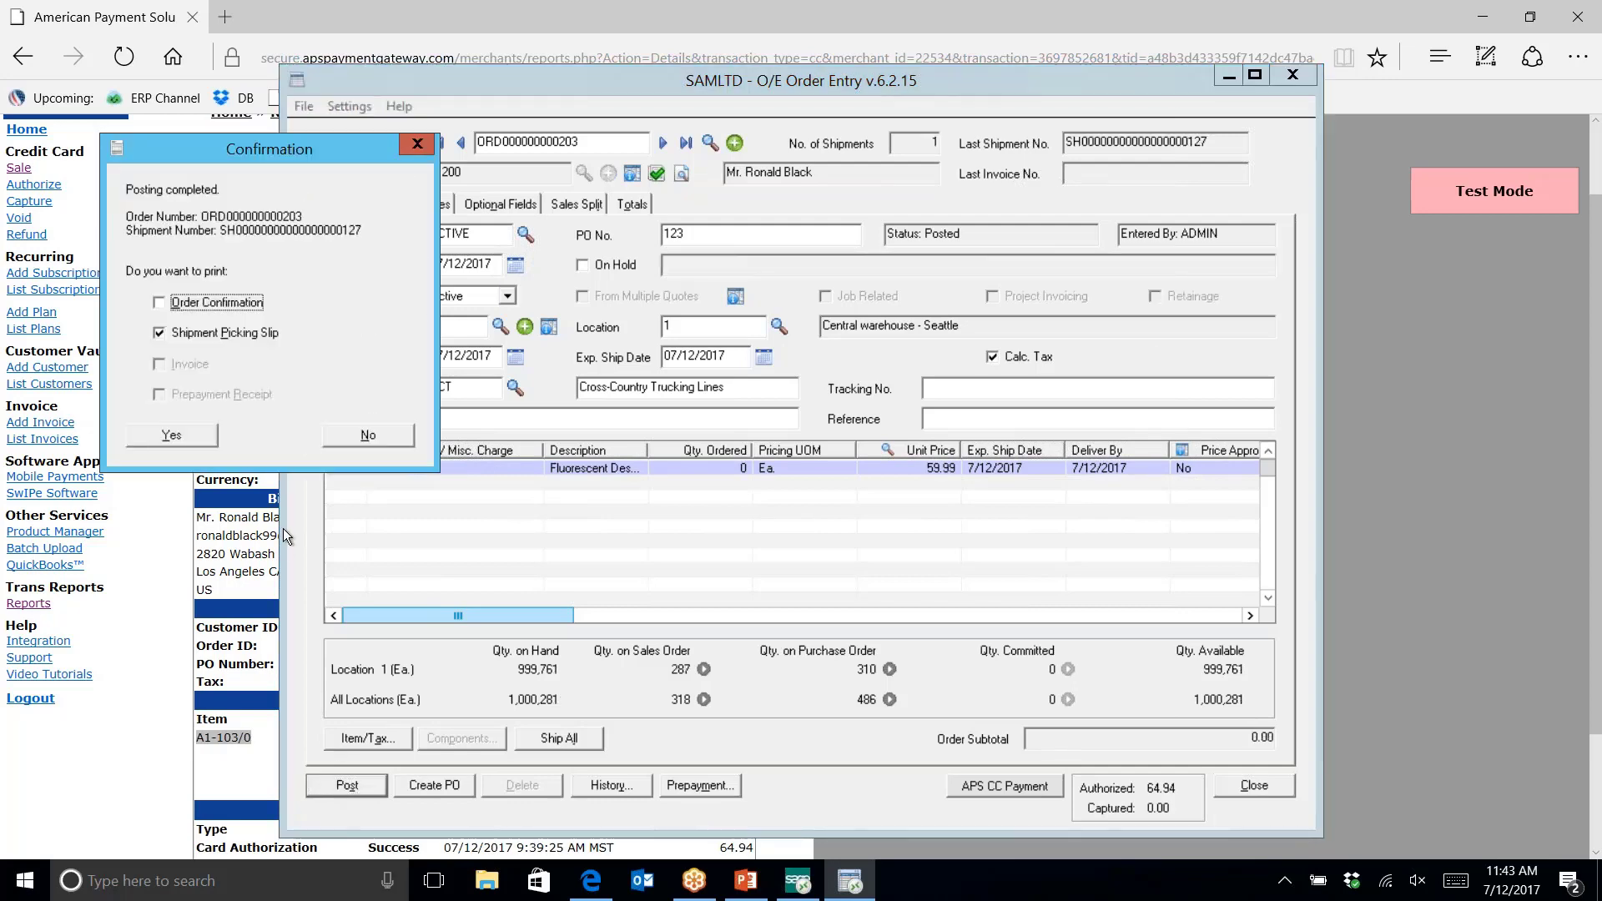
# Accept the picking slip prompt, dismiss its print options, and close O/E Order Entry
pyautogui.click(187, 437)
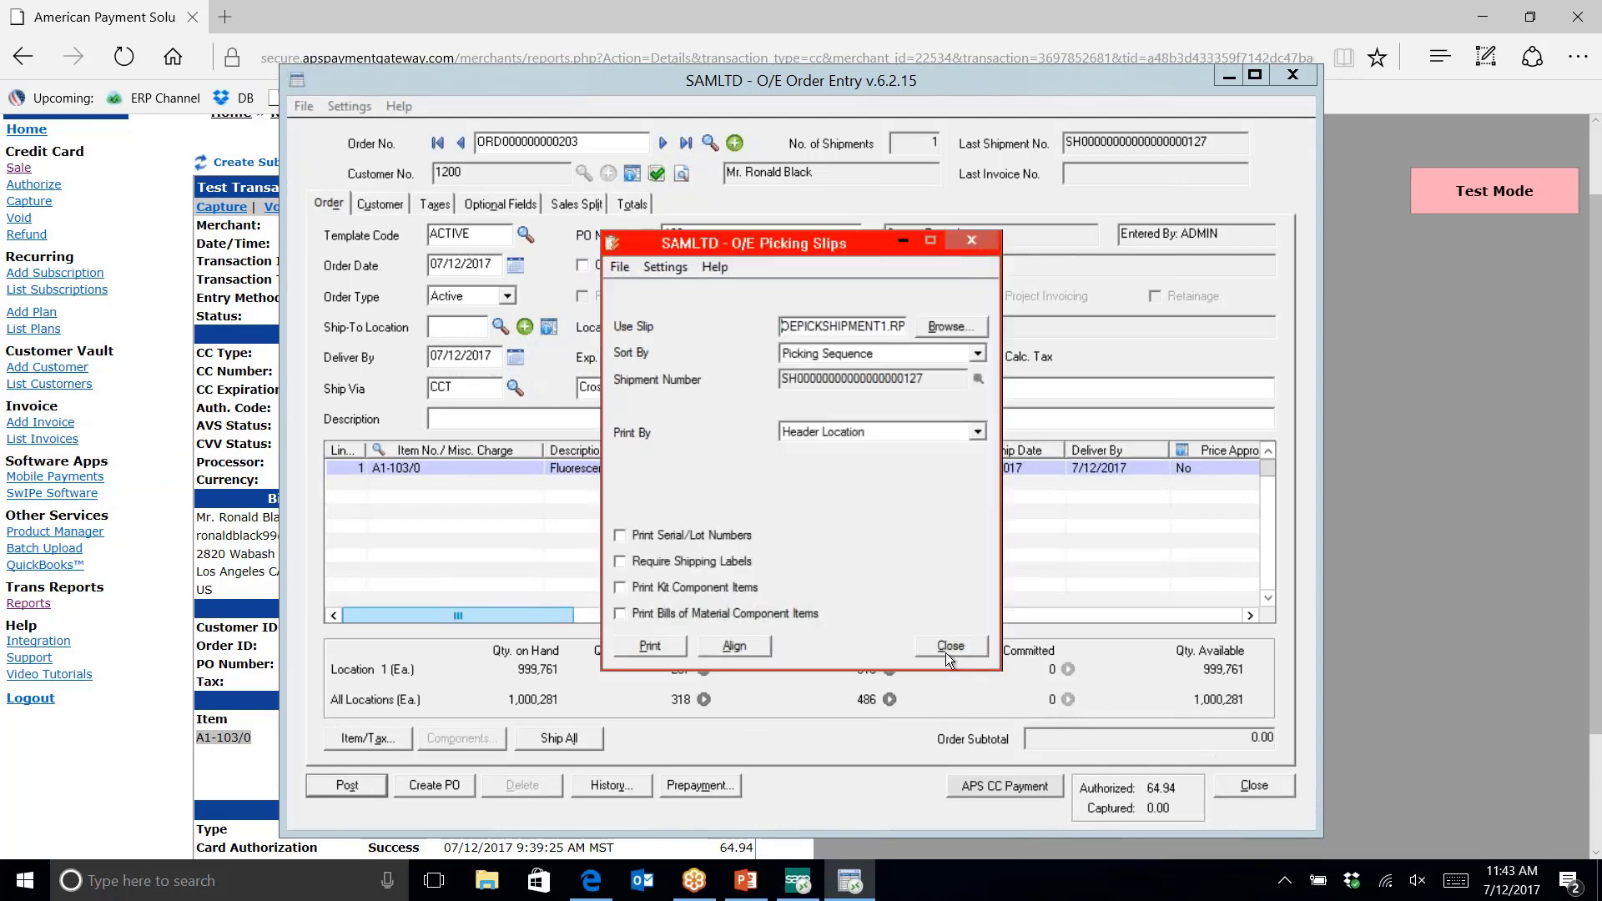
pyautogui.click(946, 646)
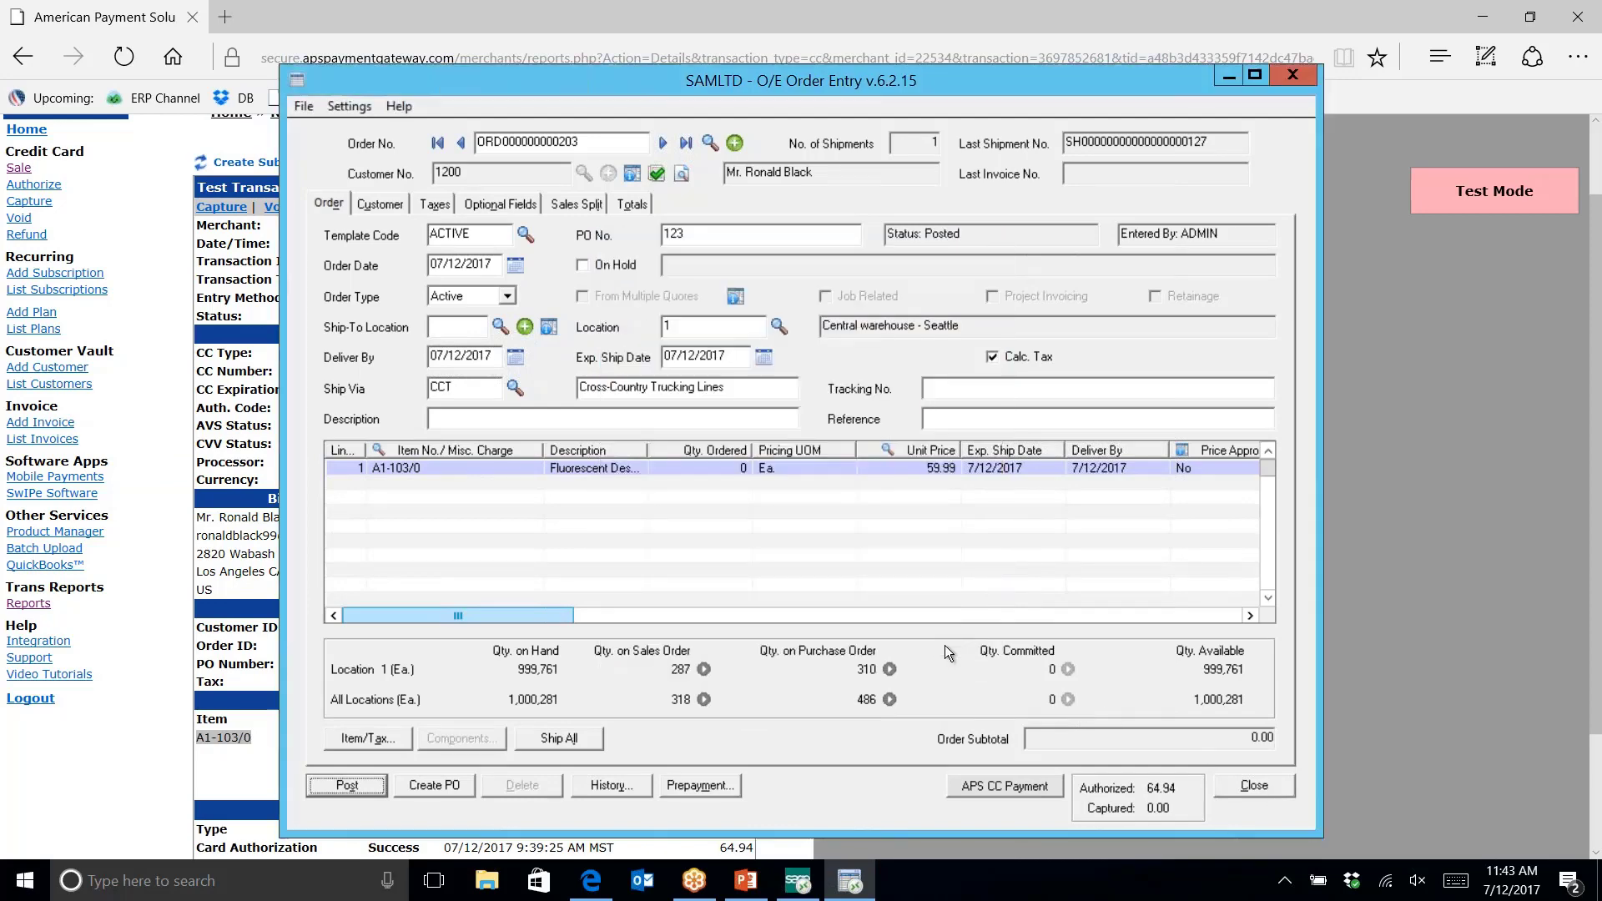
pyautogui.click(1272, 786)
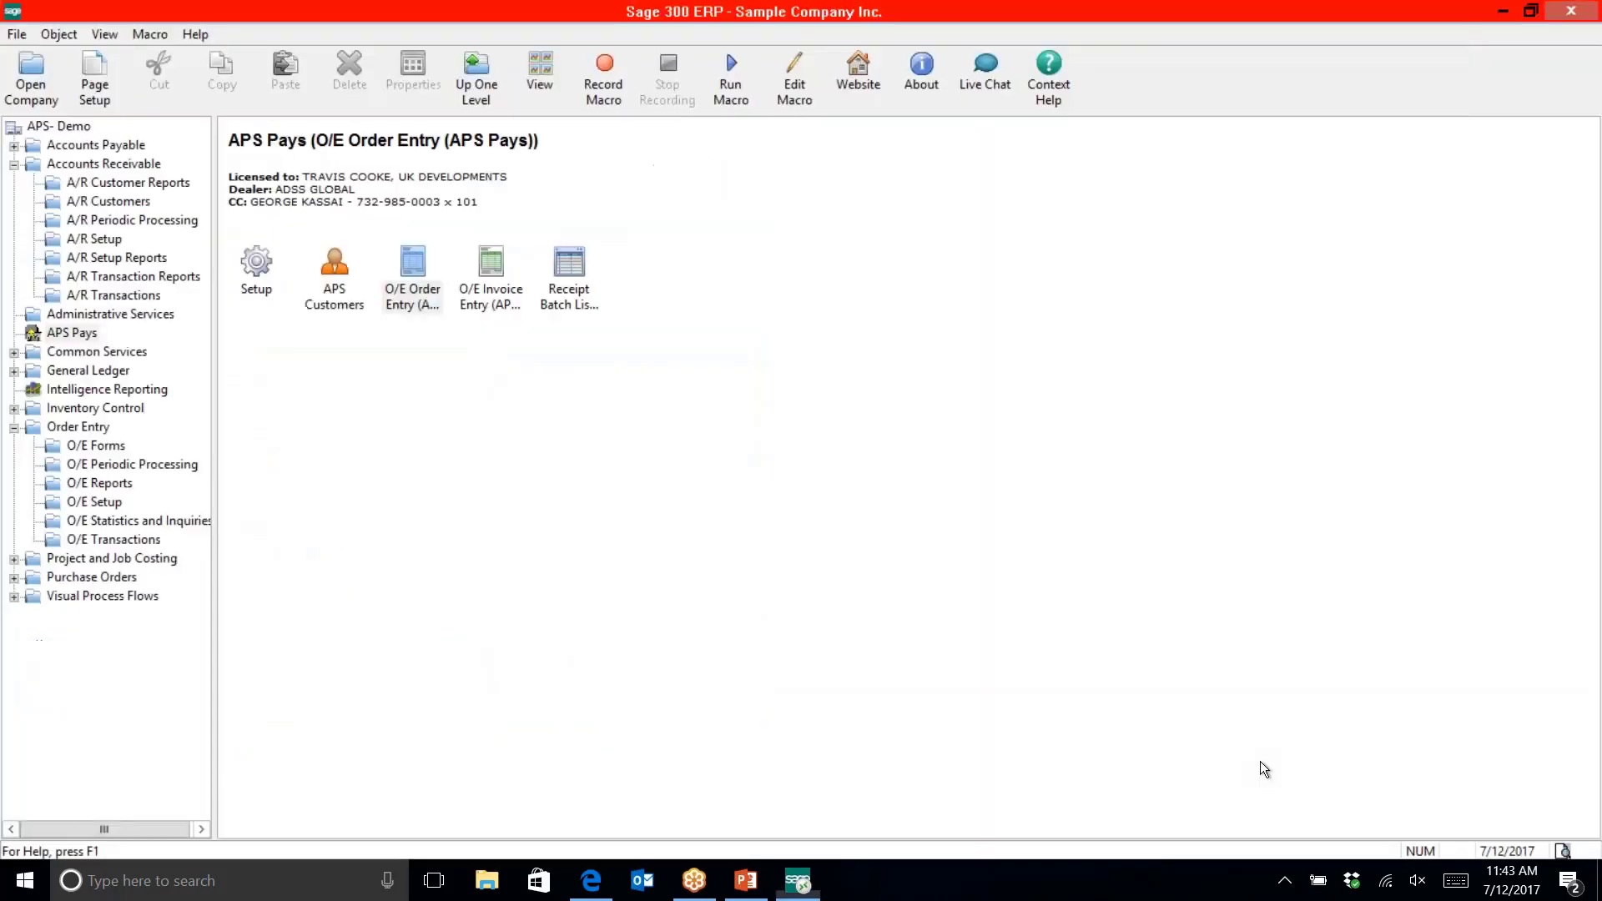
# Launch O/E Invoice Entry (APS Pays) and choose customer 1200 for the new invoice
pyautogui.click(492, 266)
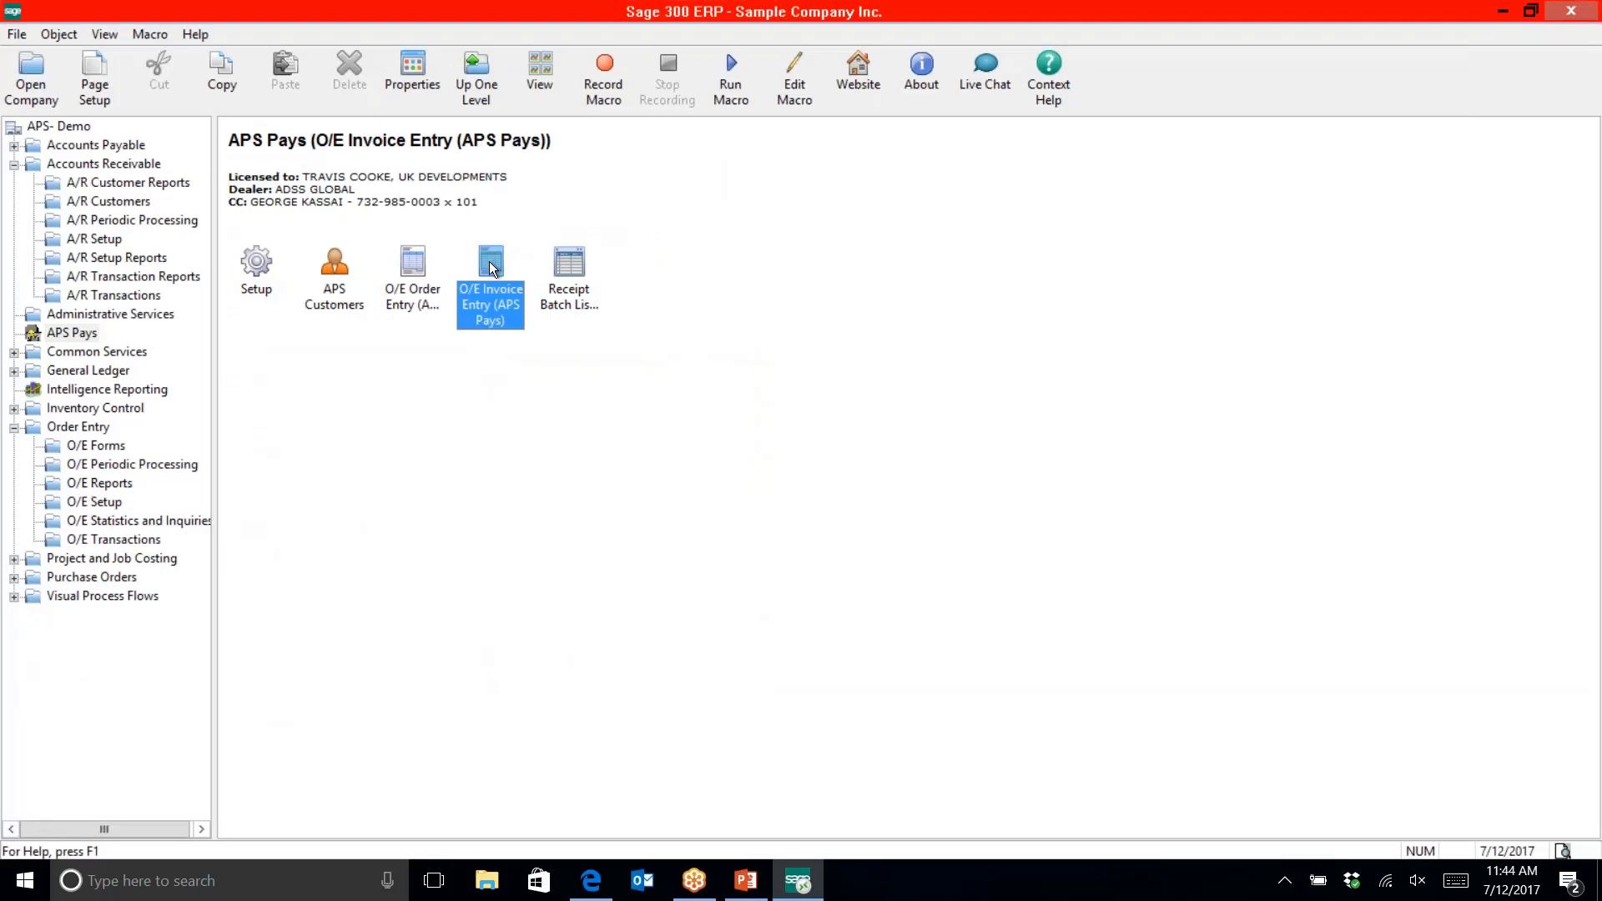
pyautogui.doubleClick(493, 268)
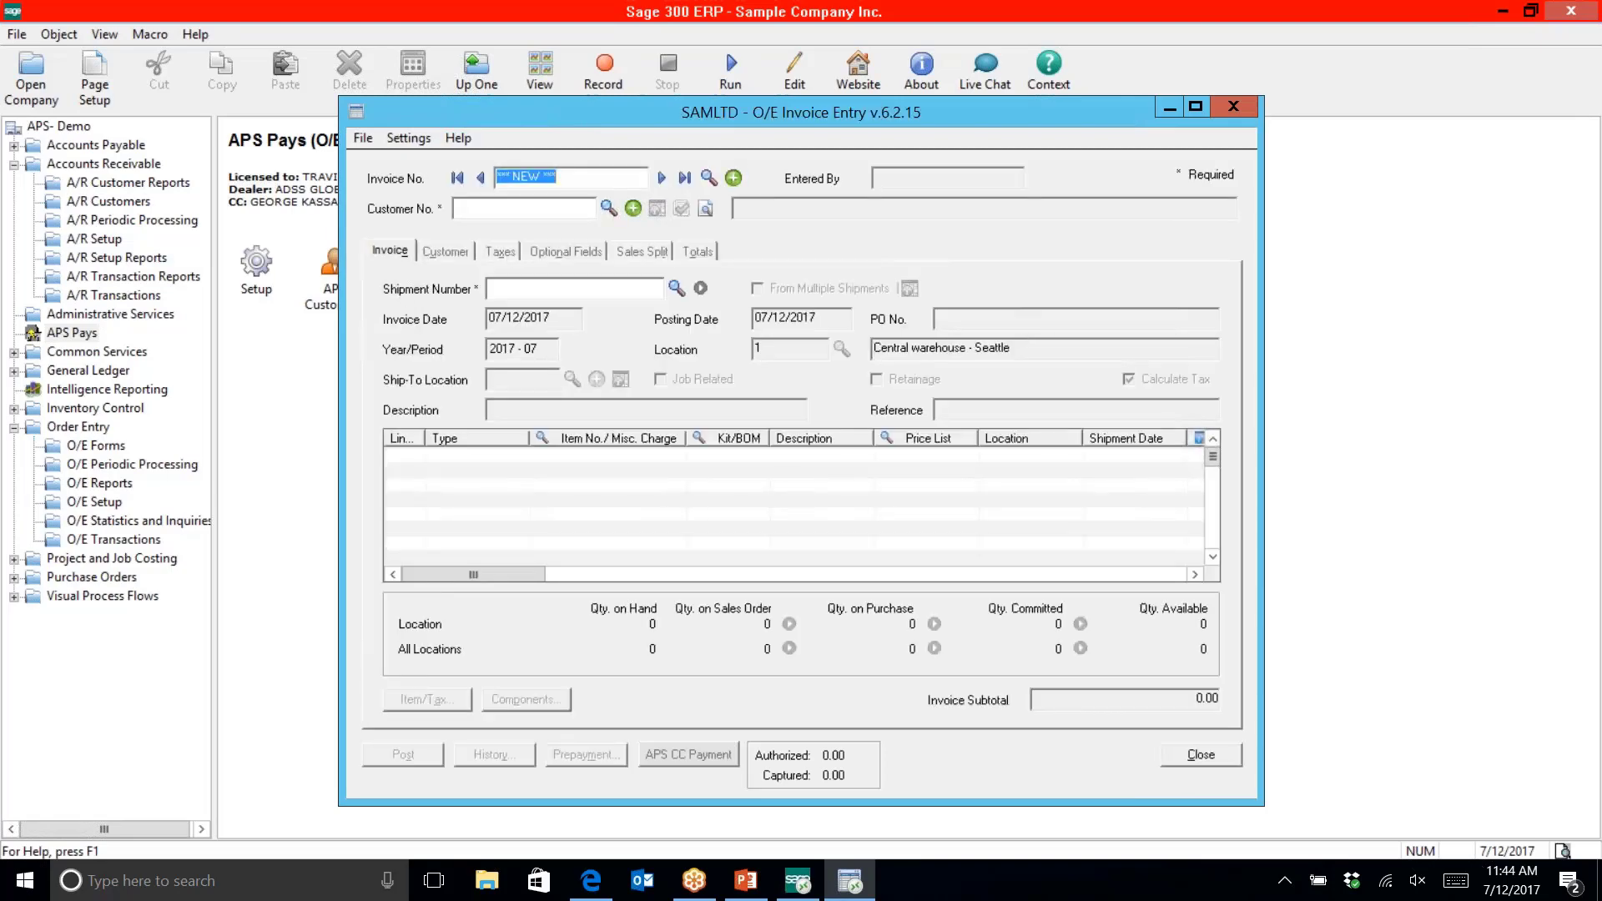
pyautogui.click(612, 213)
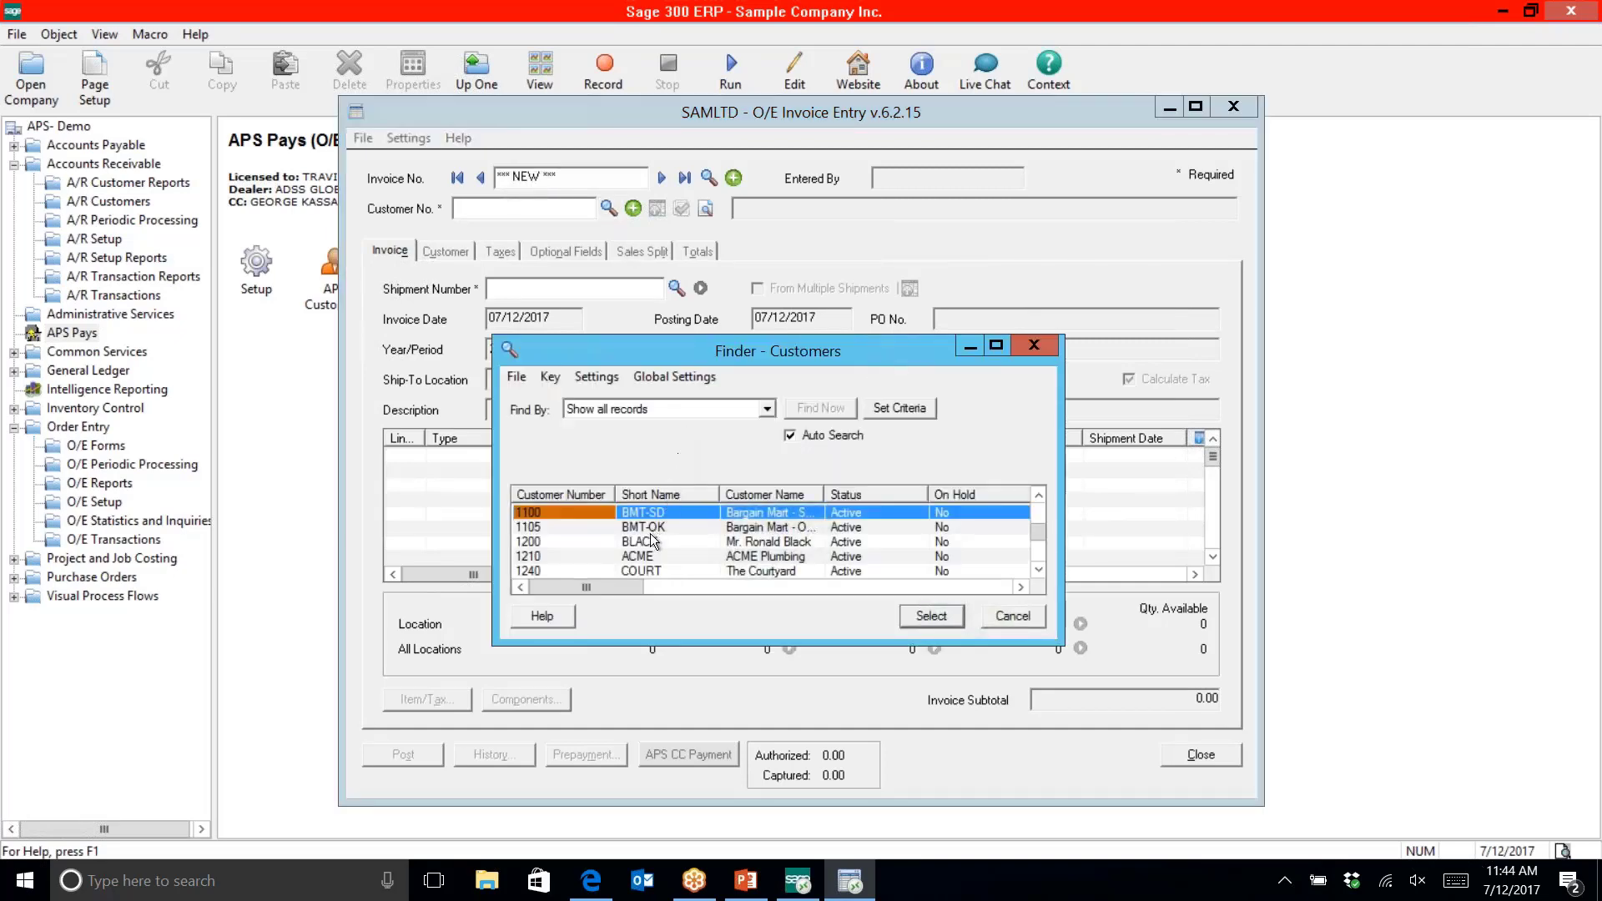
pyautogui.click(650, 542)
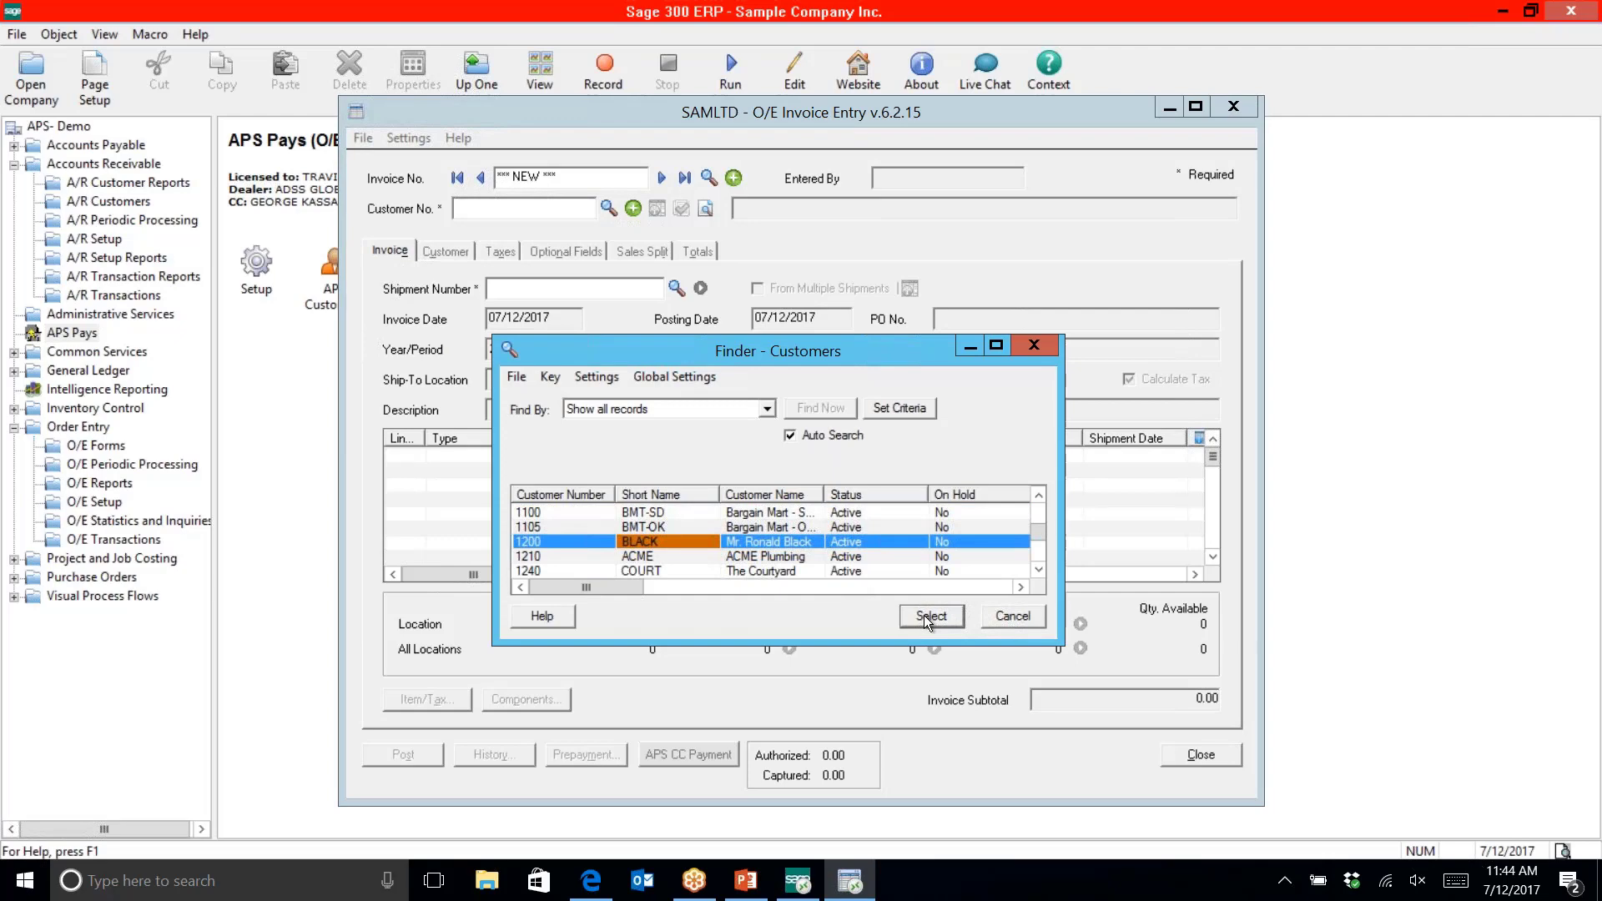
pyautogui.click(925, 618)
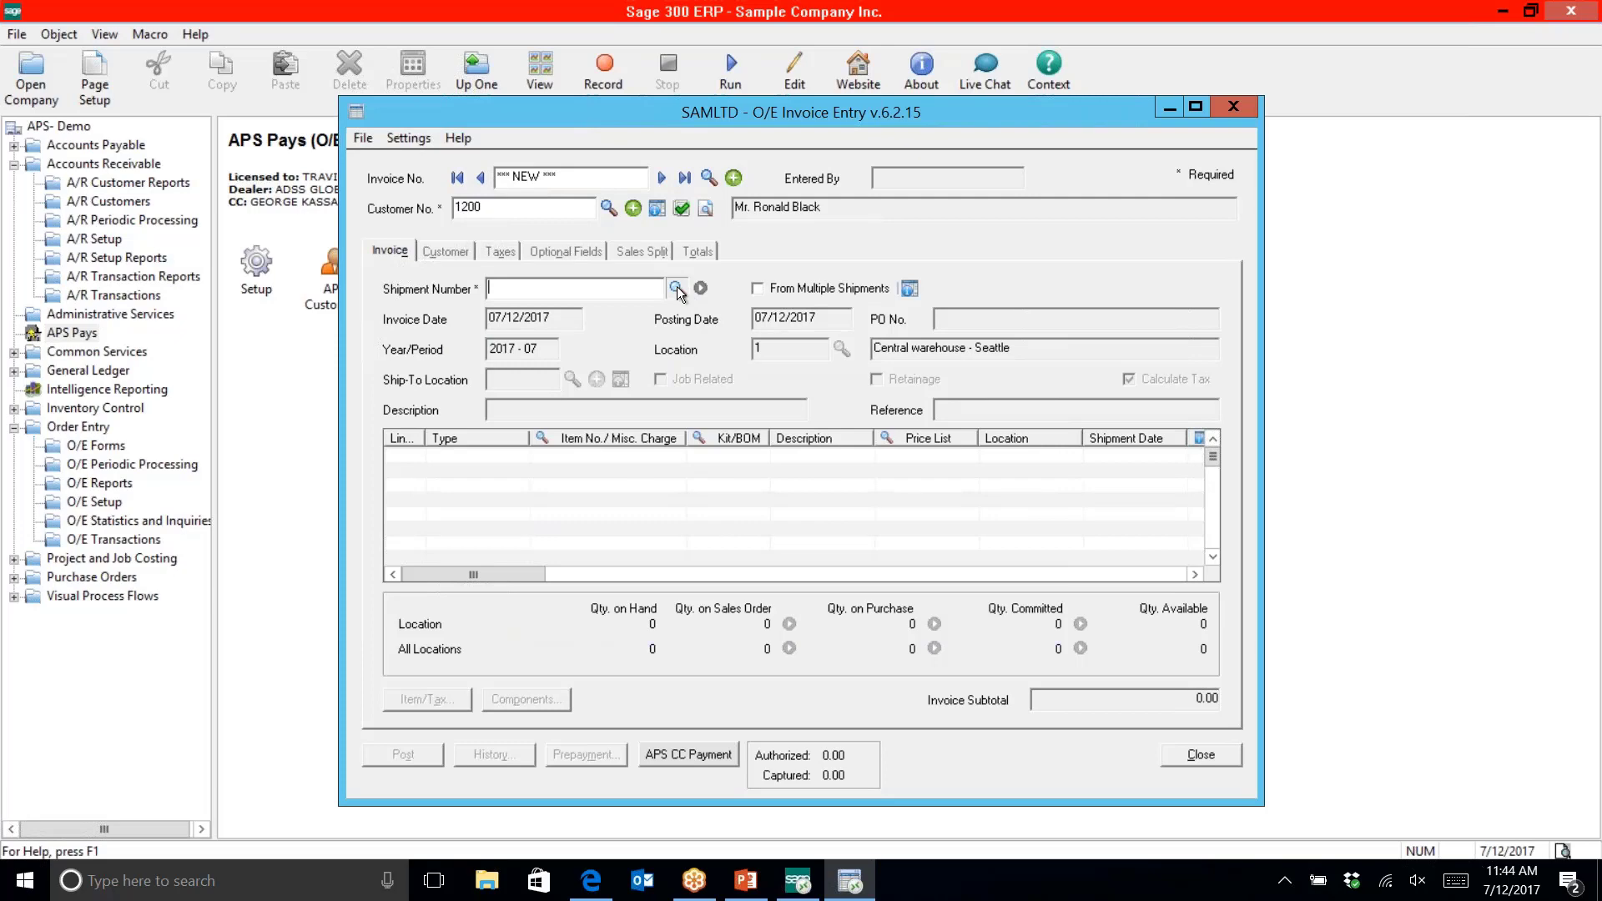
# Load the 7/12/2017 PO 123 shipment (item A1-103/0, 59.99 subtotal) and view its APS card payment
pyautogui.click(677, 289)
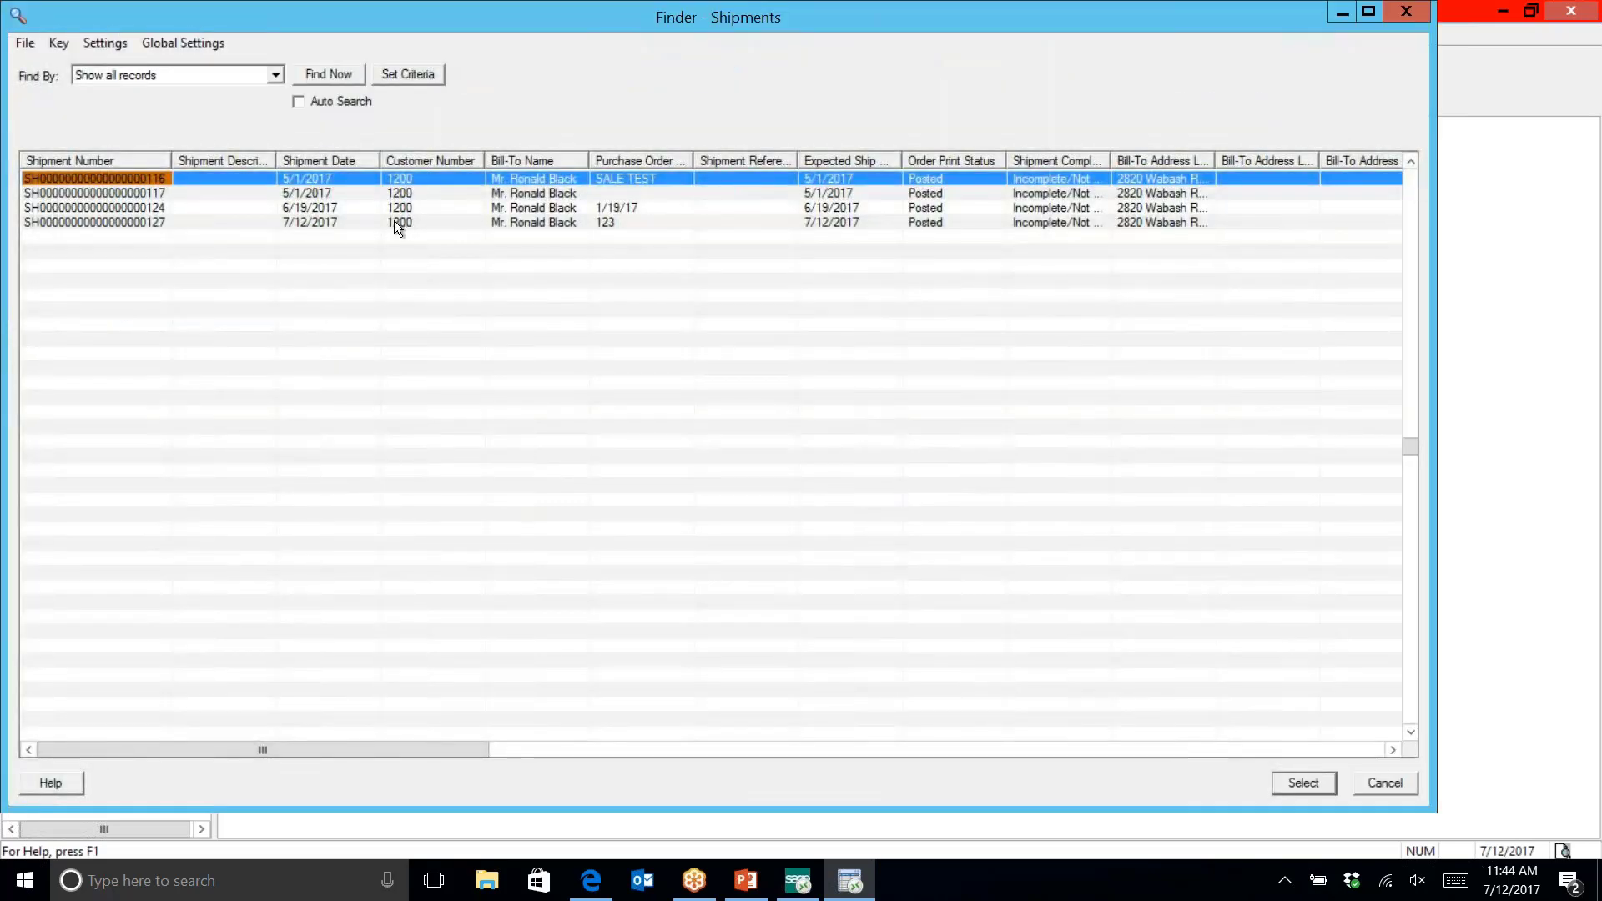
pyautogui.click(396, 222)
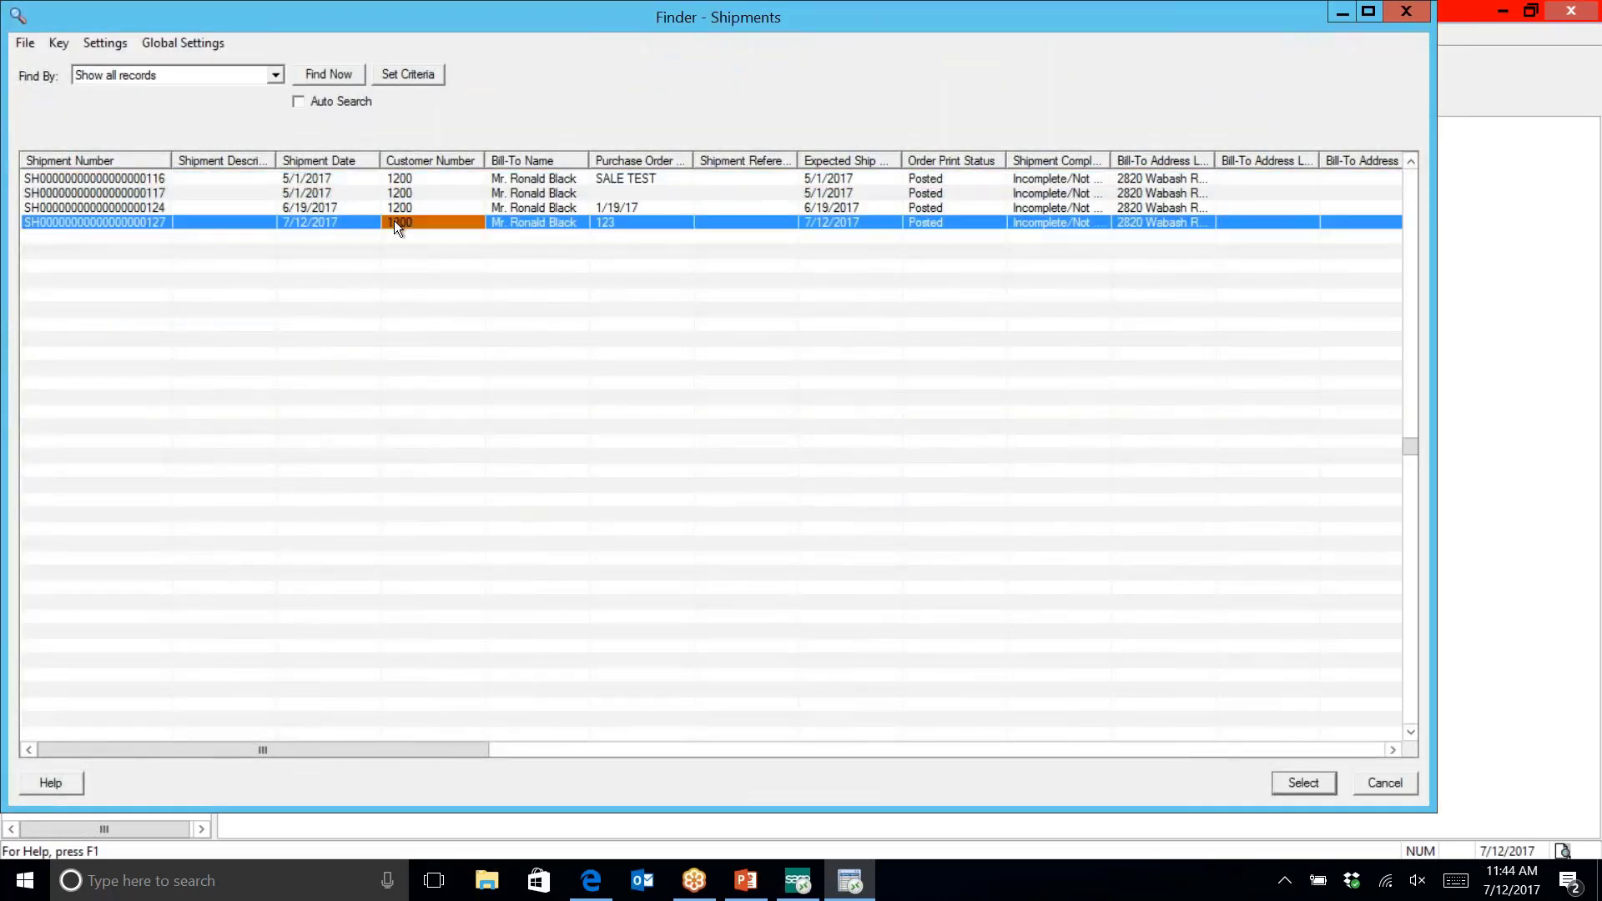
pyautogui.click(1294, 777)
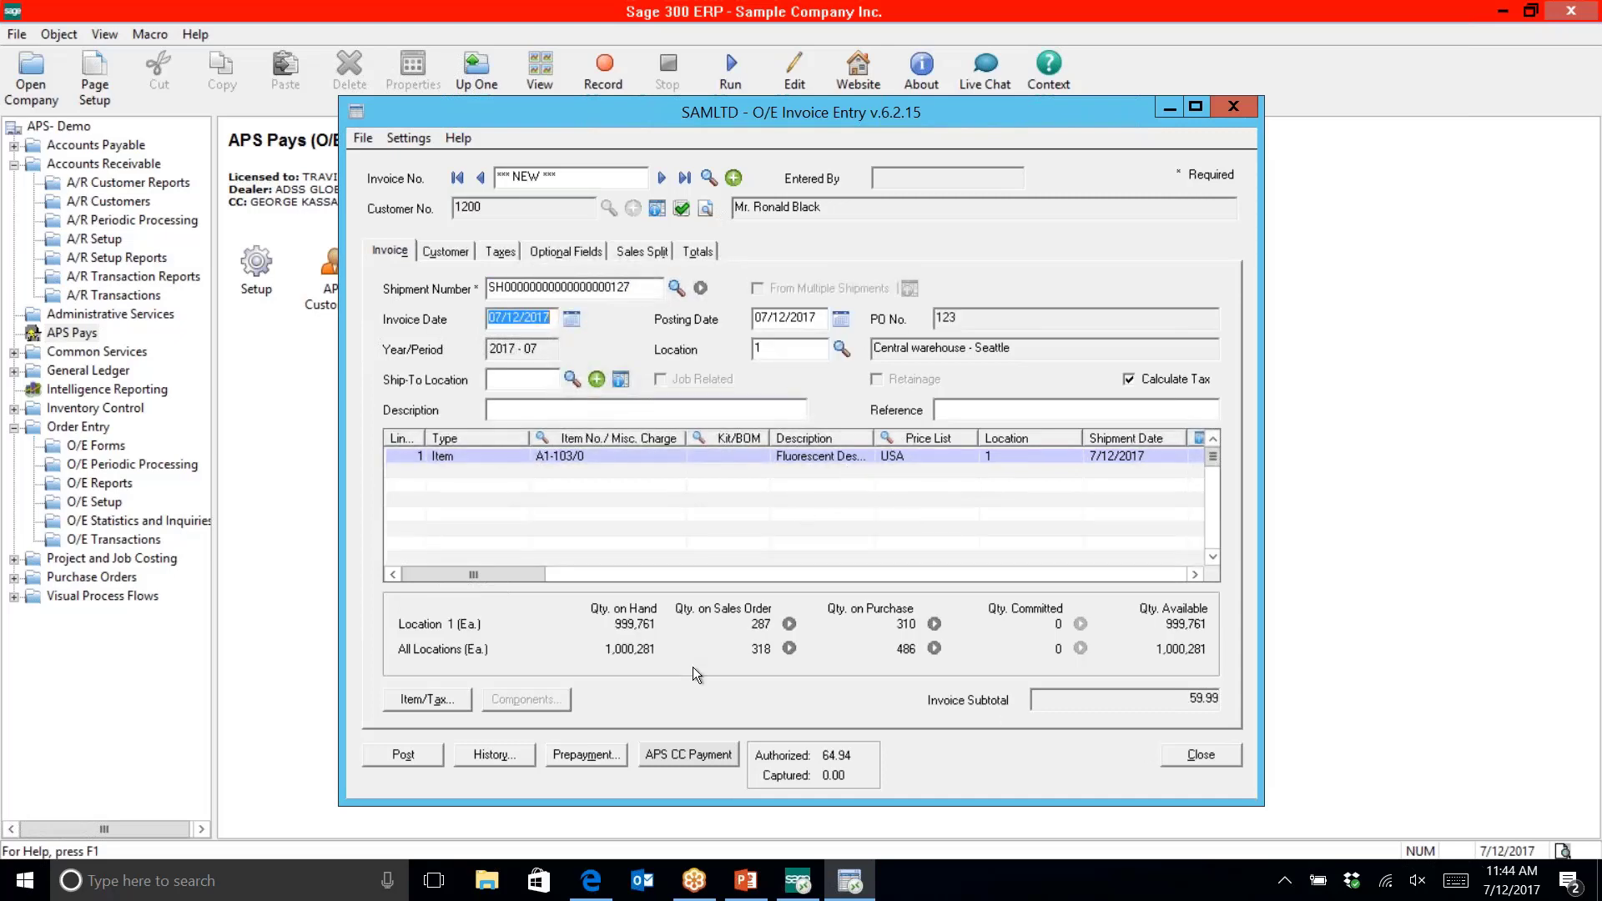
pyautogui.click(688, 754)
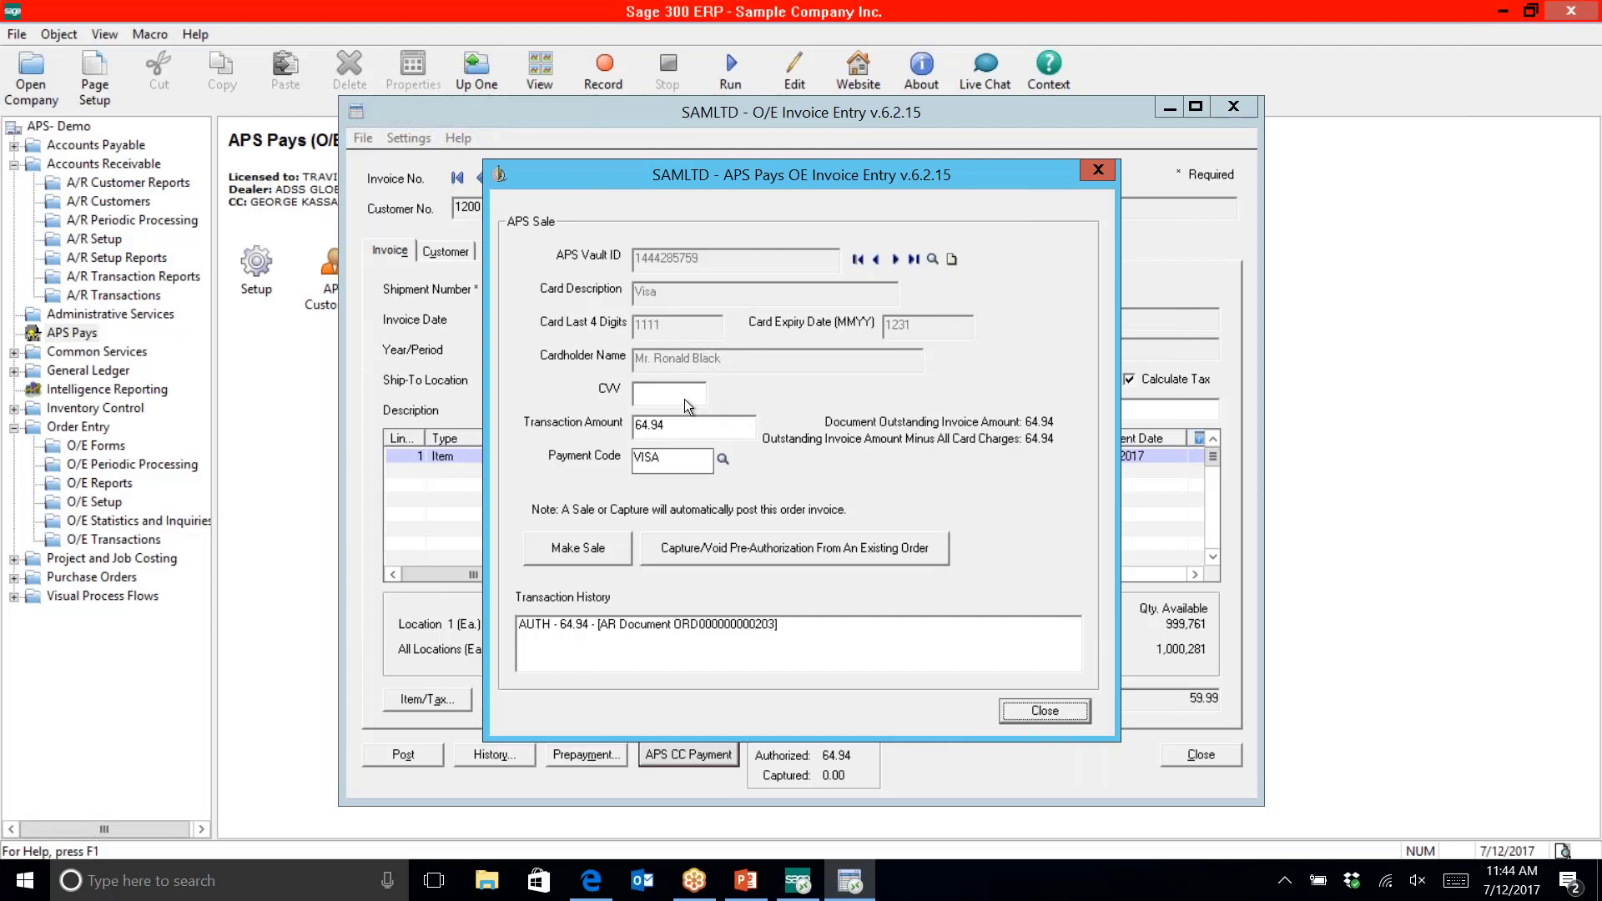
pyautogui.click(649, 394)
pyautogui.click(658, 551)
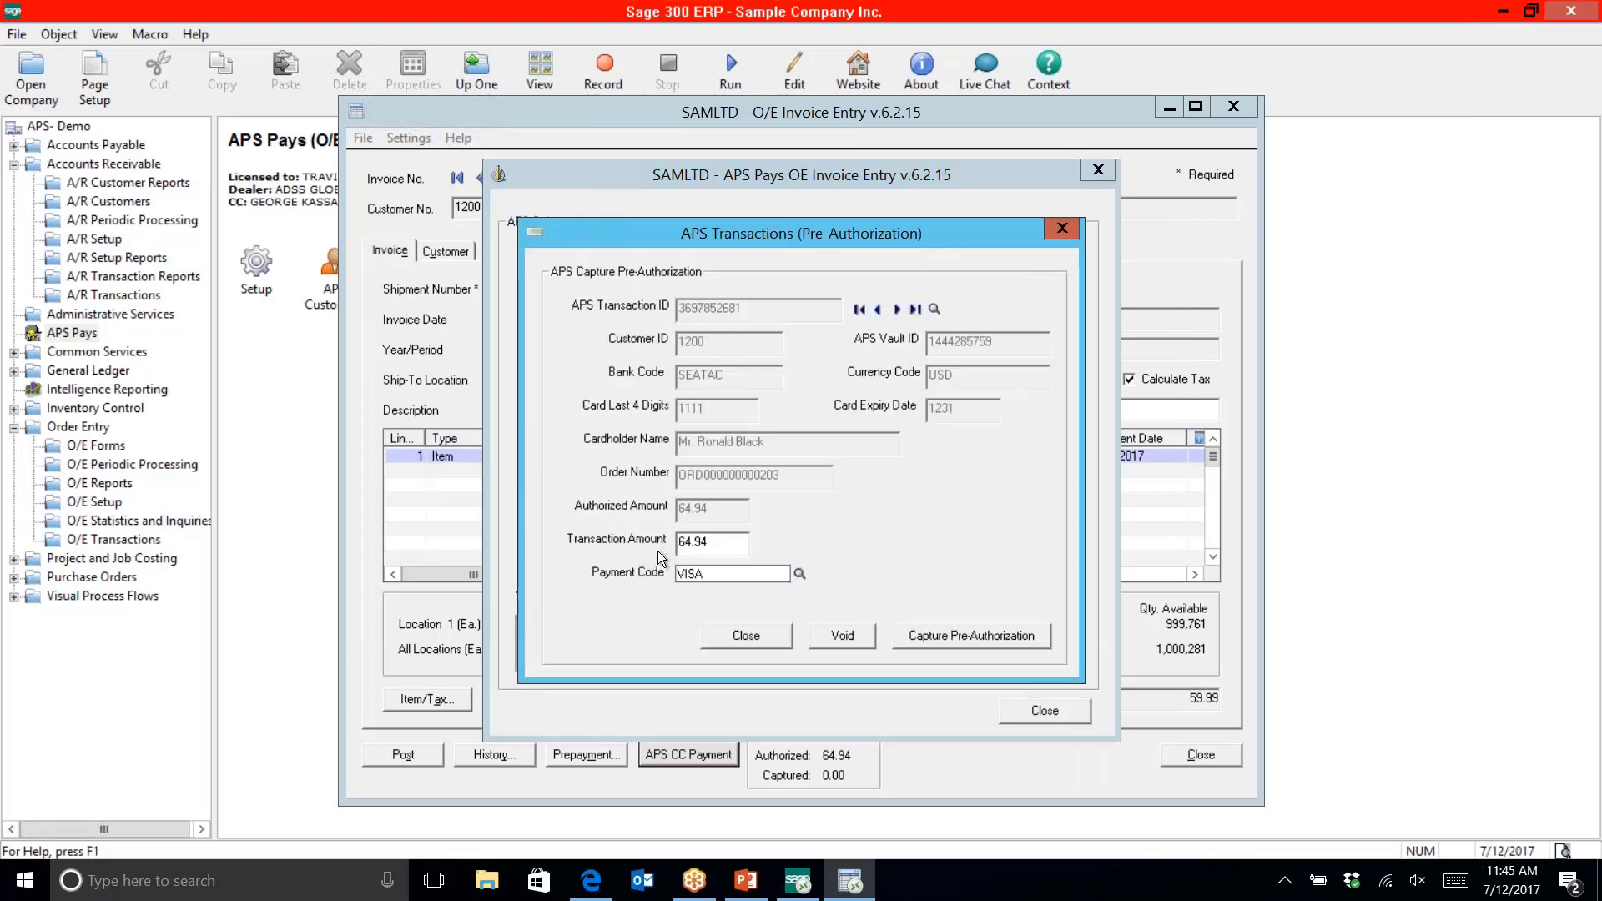
# Capture the 64.94 pre-authorization, confirm posting the invoice, and acknowledge the posted message
pyautogui.click(925, 631)
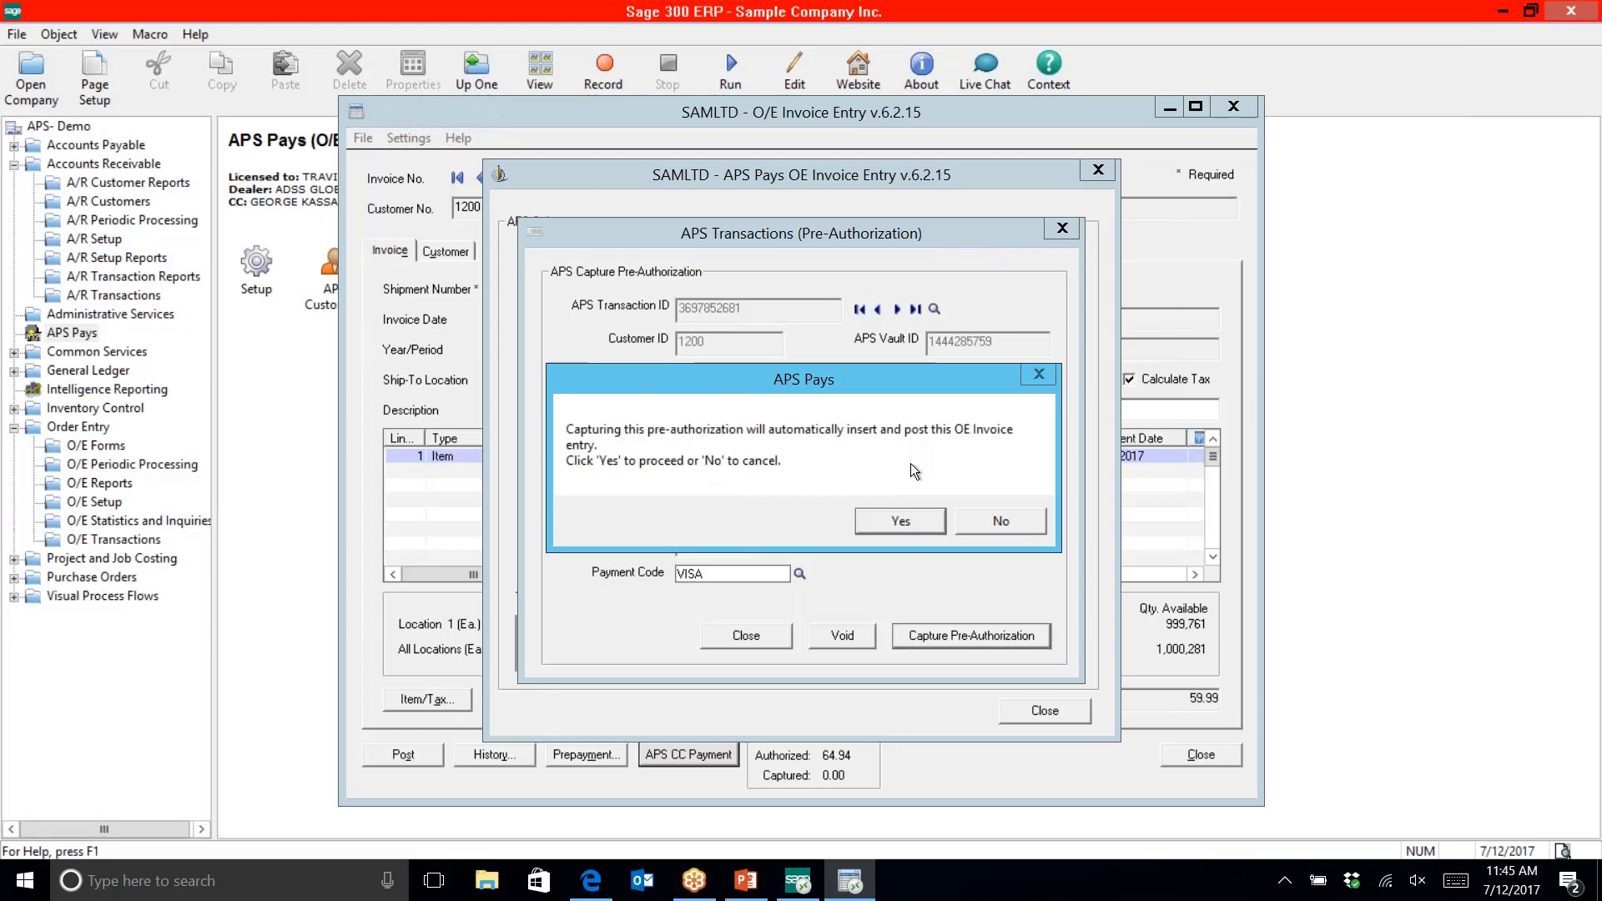
pyautogui.click(908, 519)
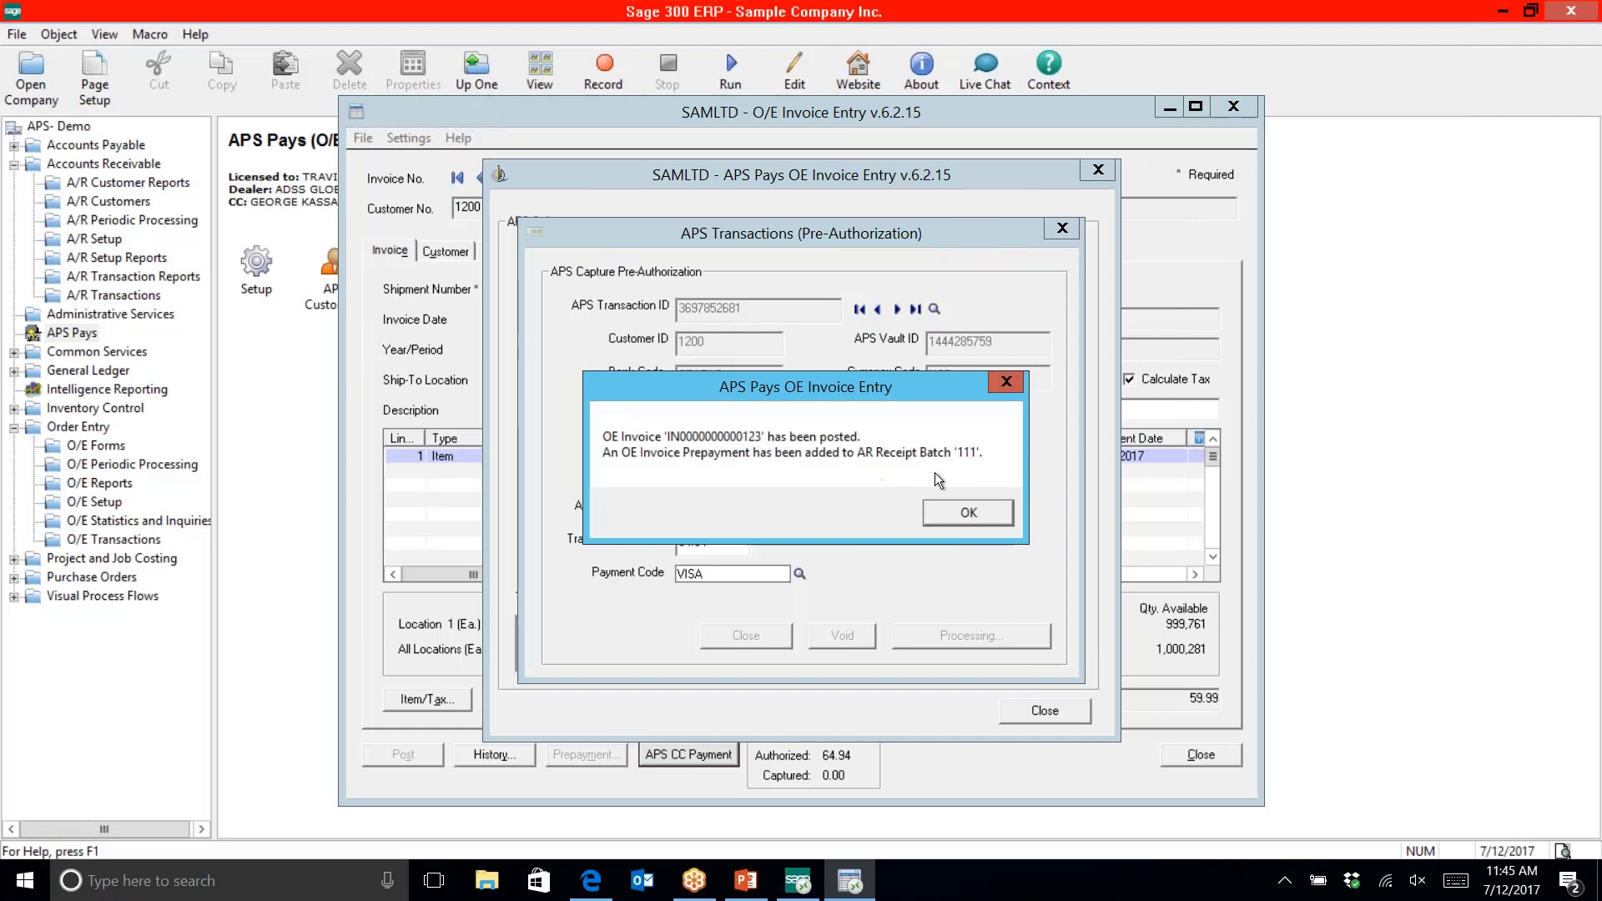
pyautogui.click(969, 514)
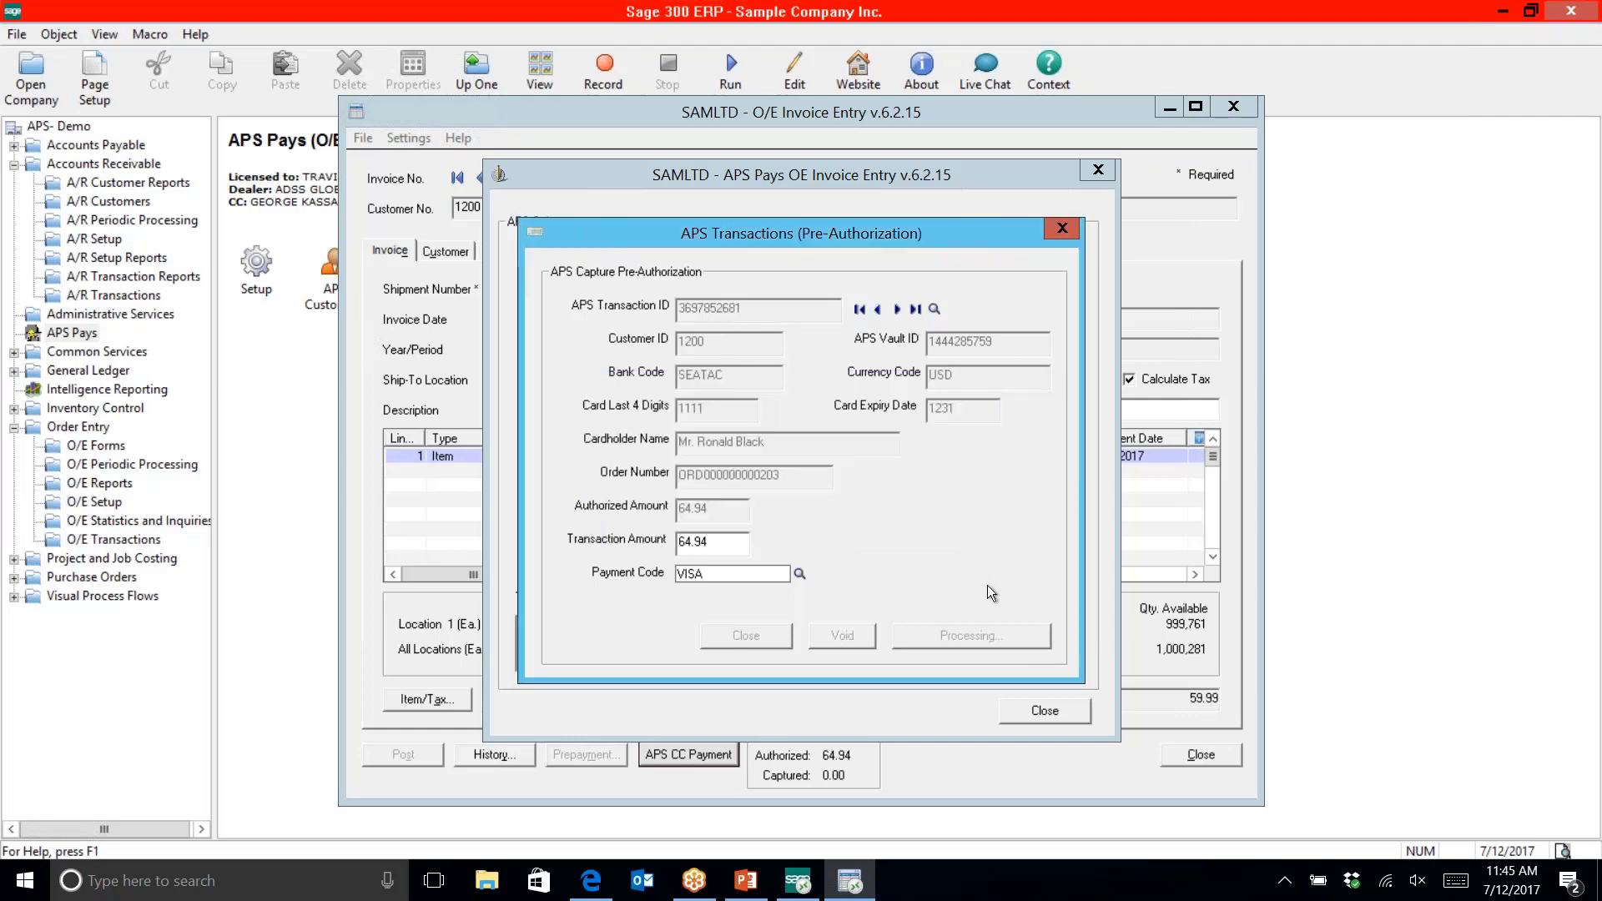
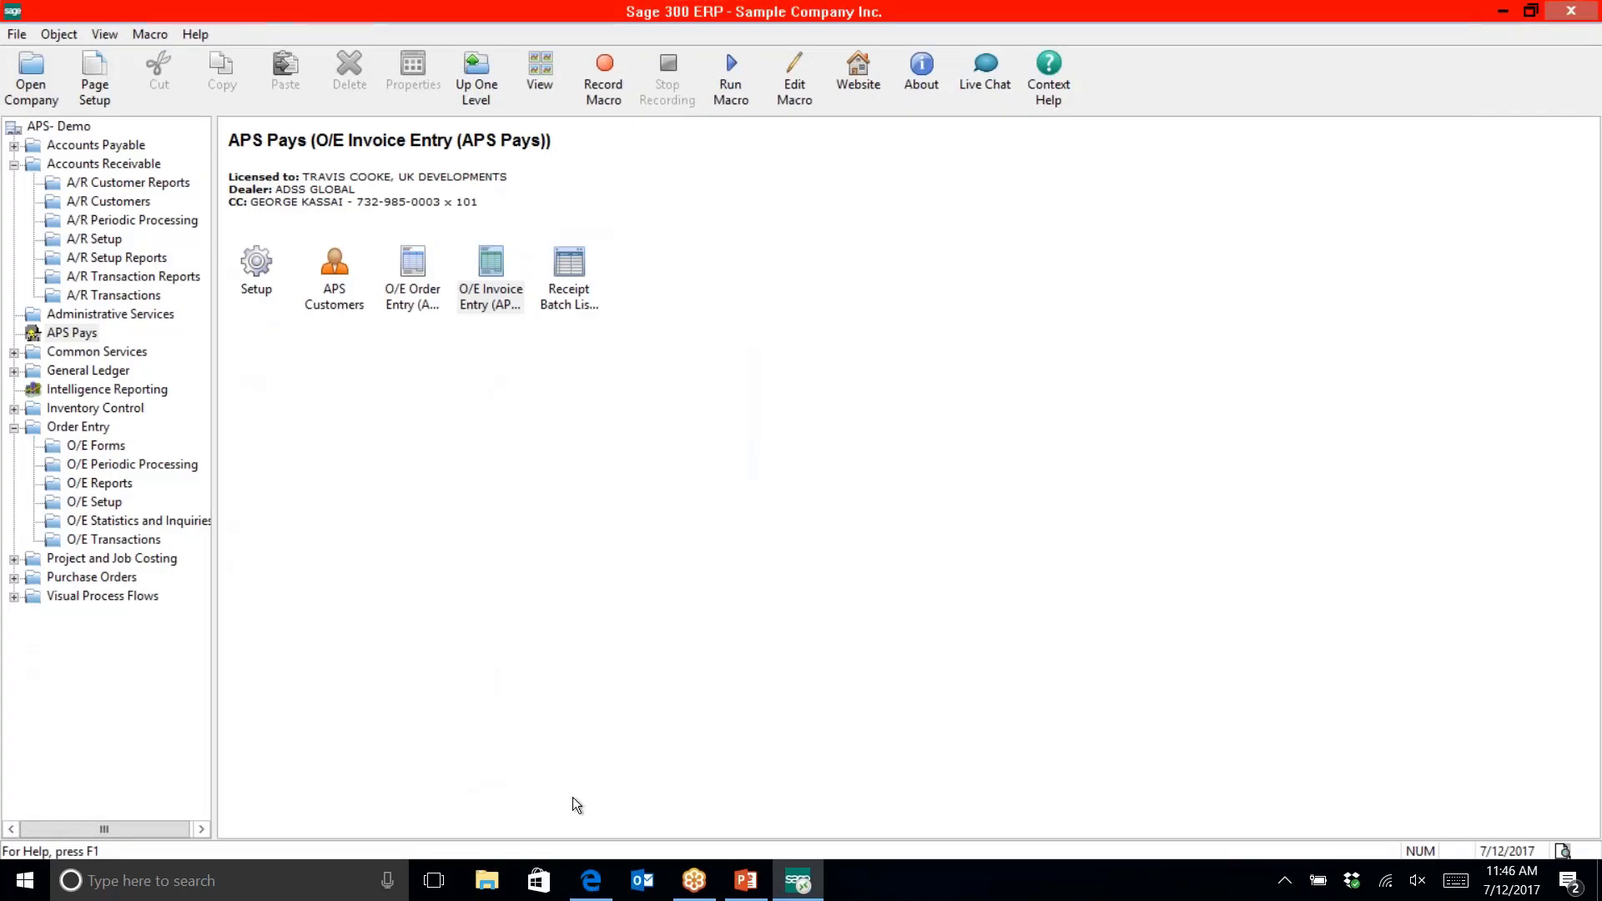
# Search the APS Payment Gateway transaction report from a July 12 start date
pyautogui.click(594, 891)
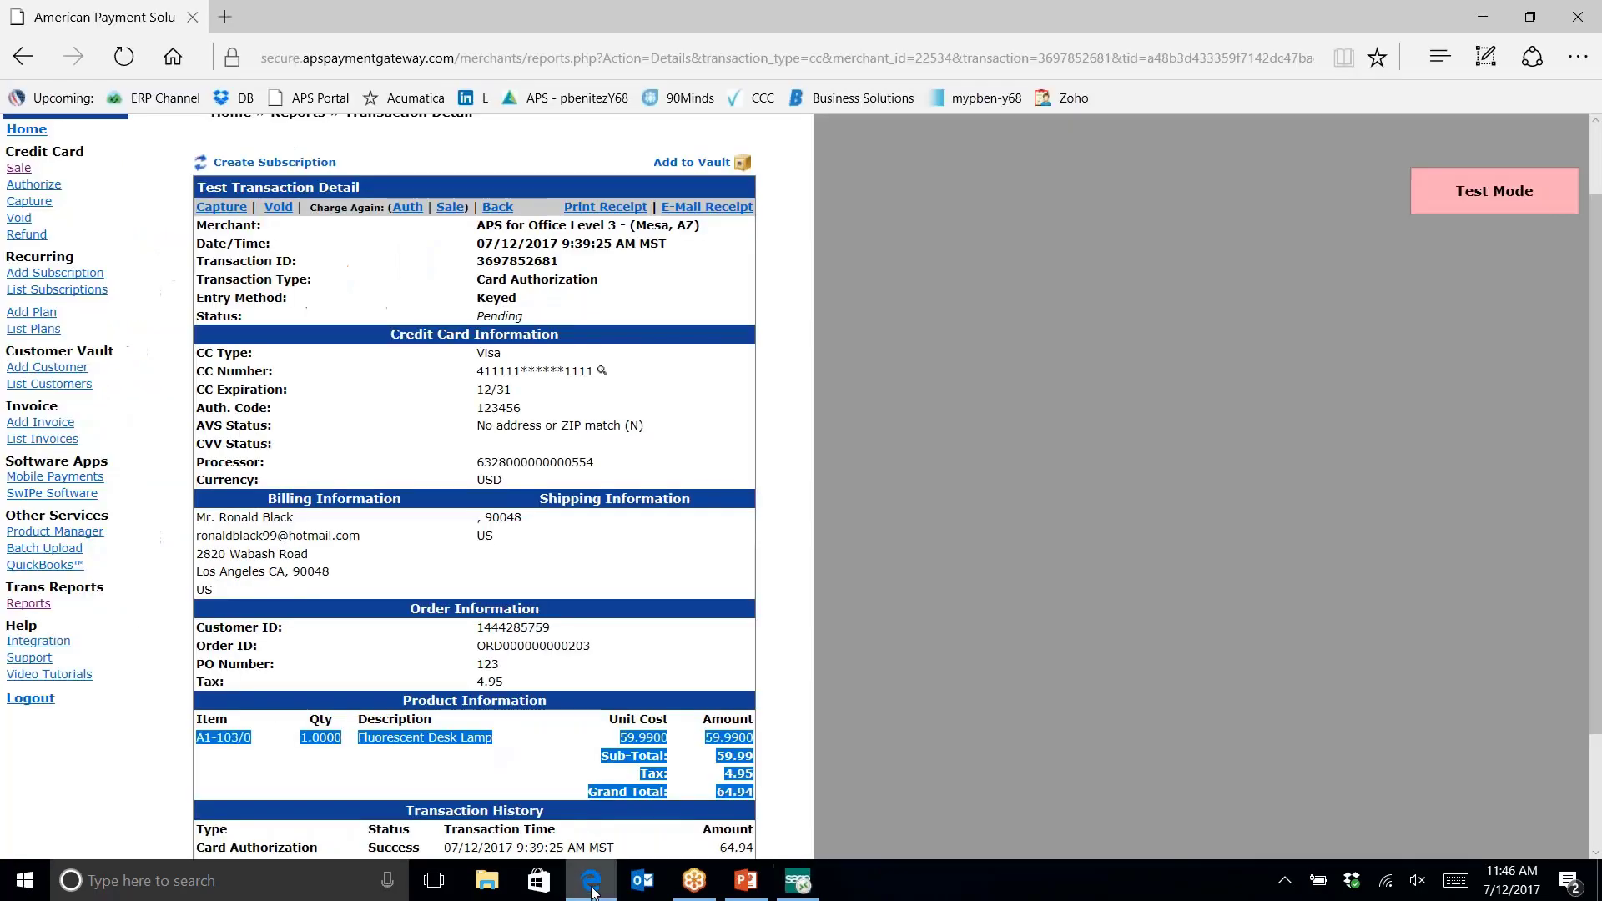
pyautogui.click(29, 606)
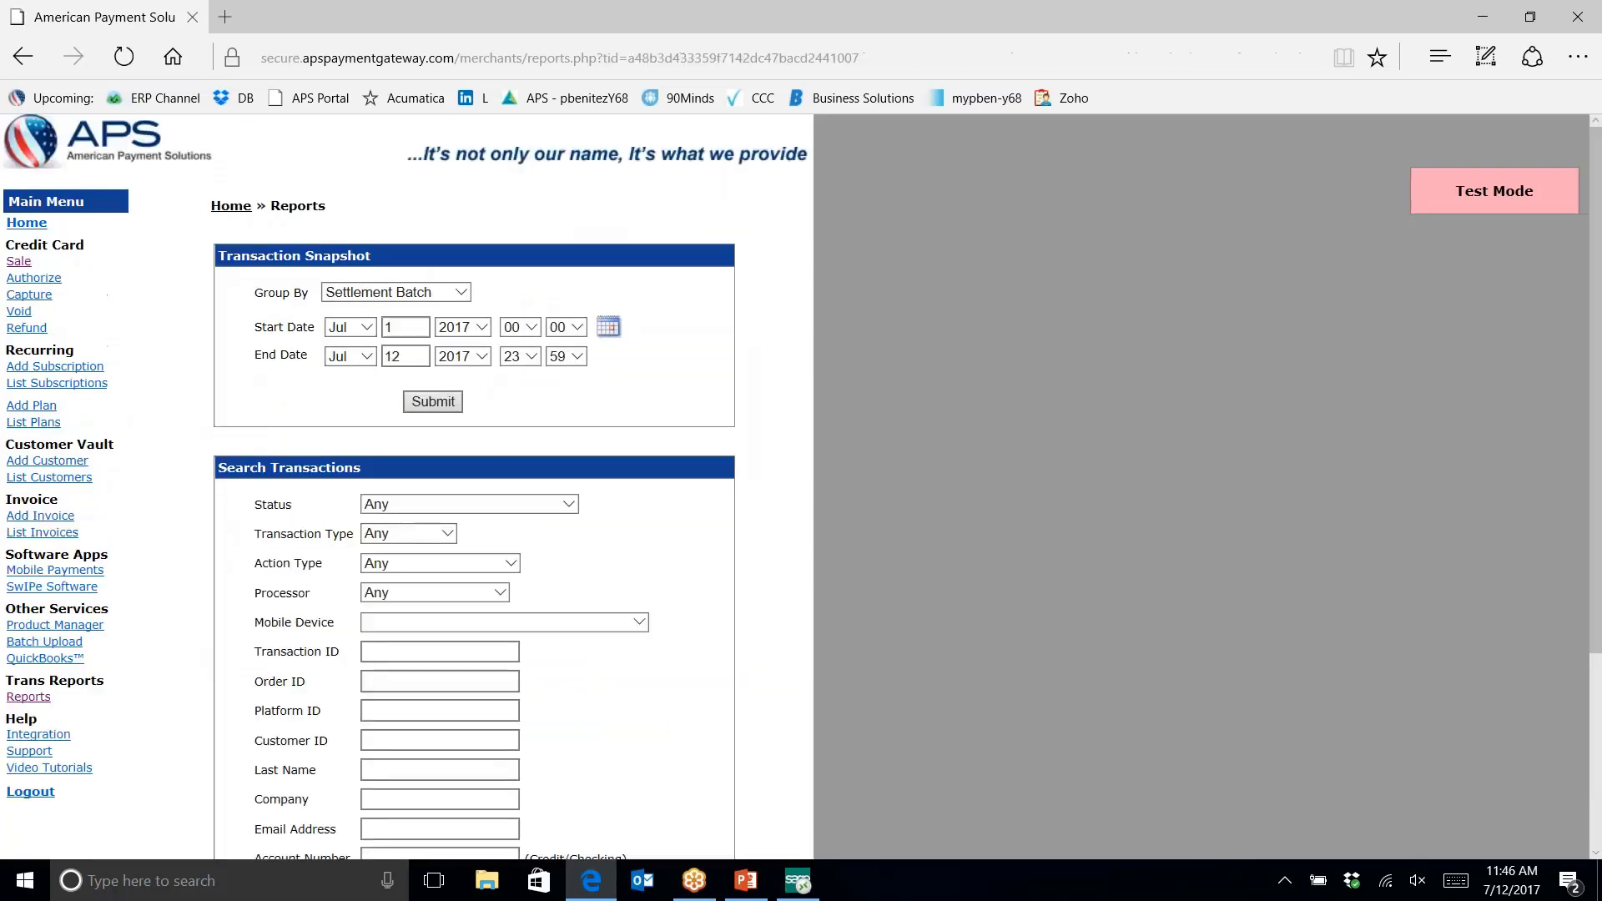
pyautogui.scroll(-3, 558, 741)
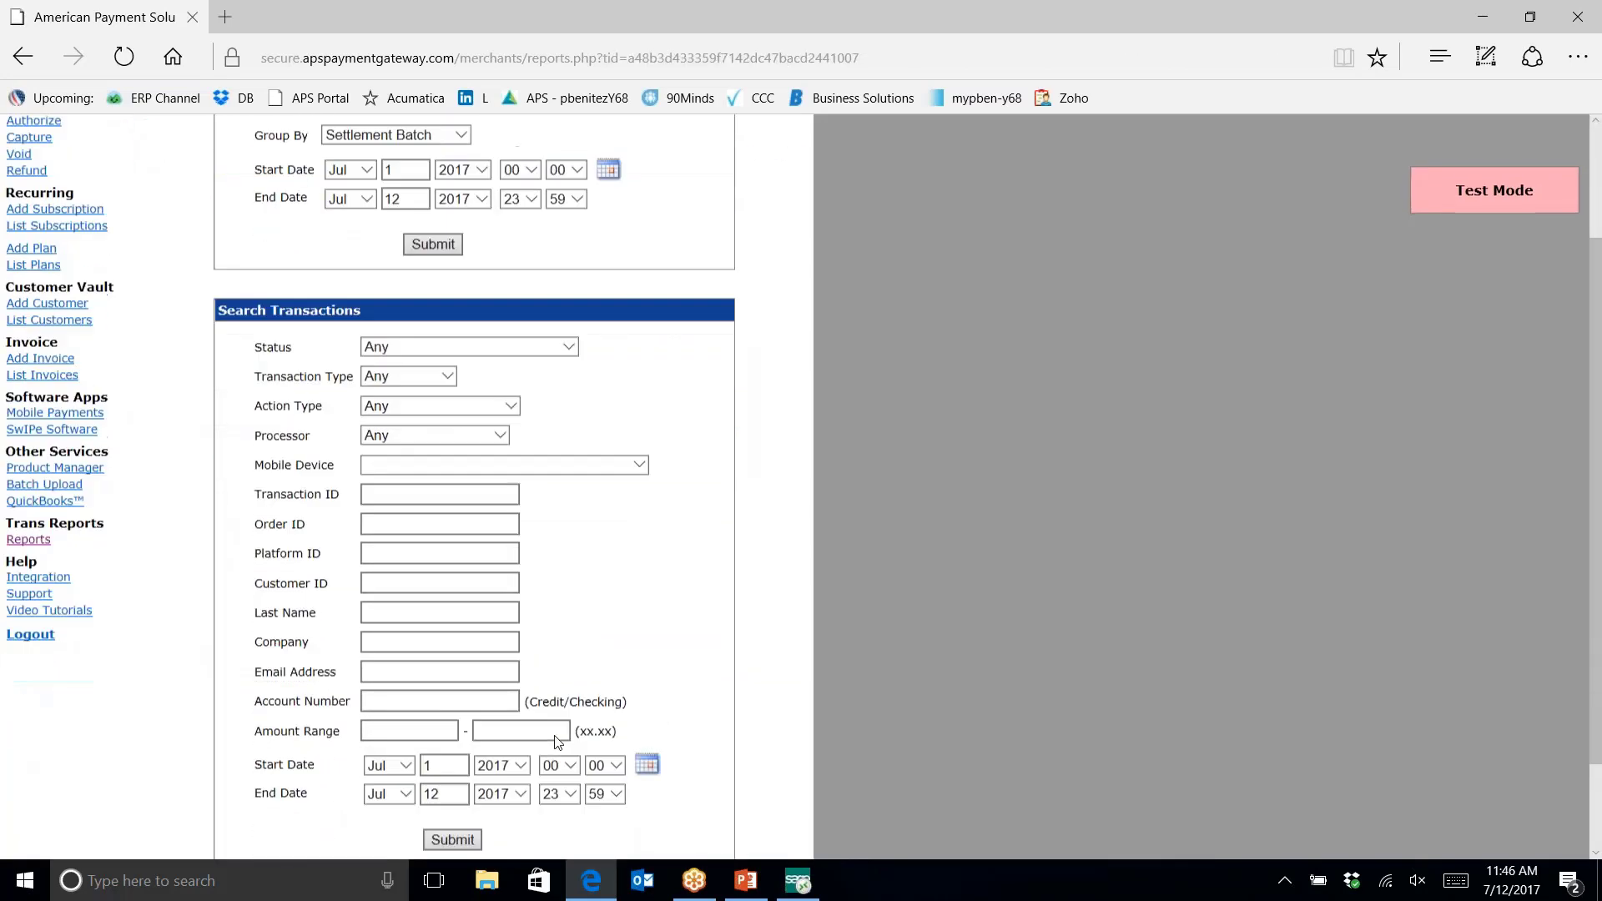
pyautogui.click(447, 651)
pyautogui.write('2')
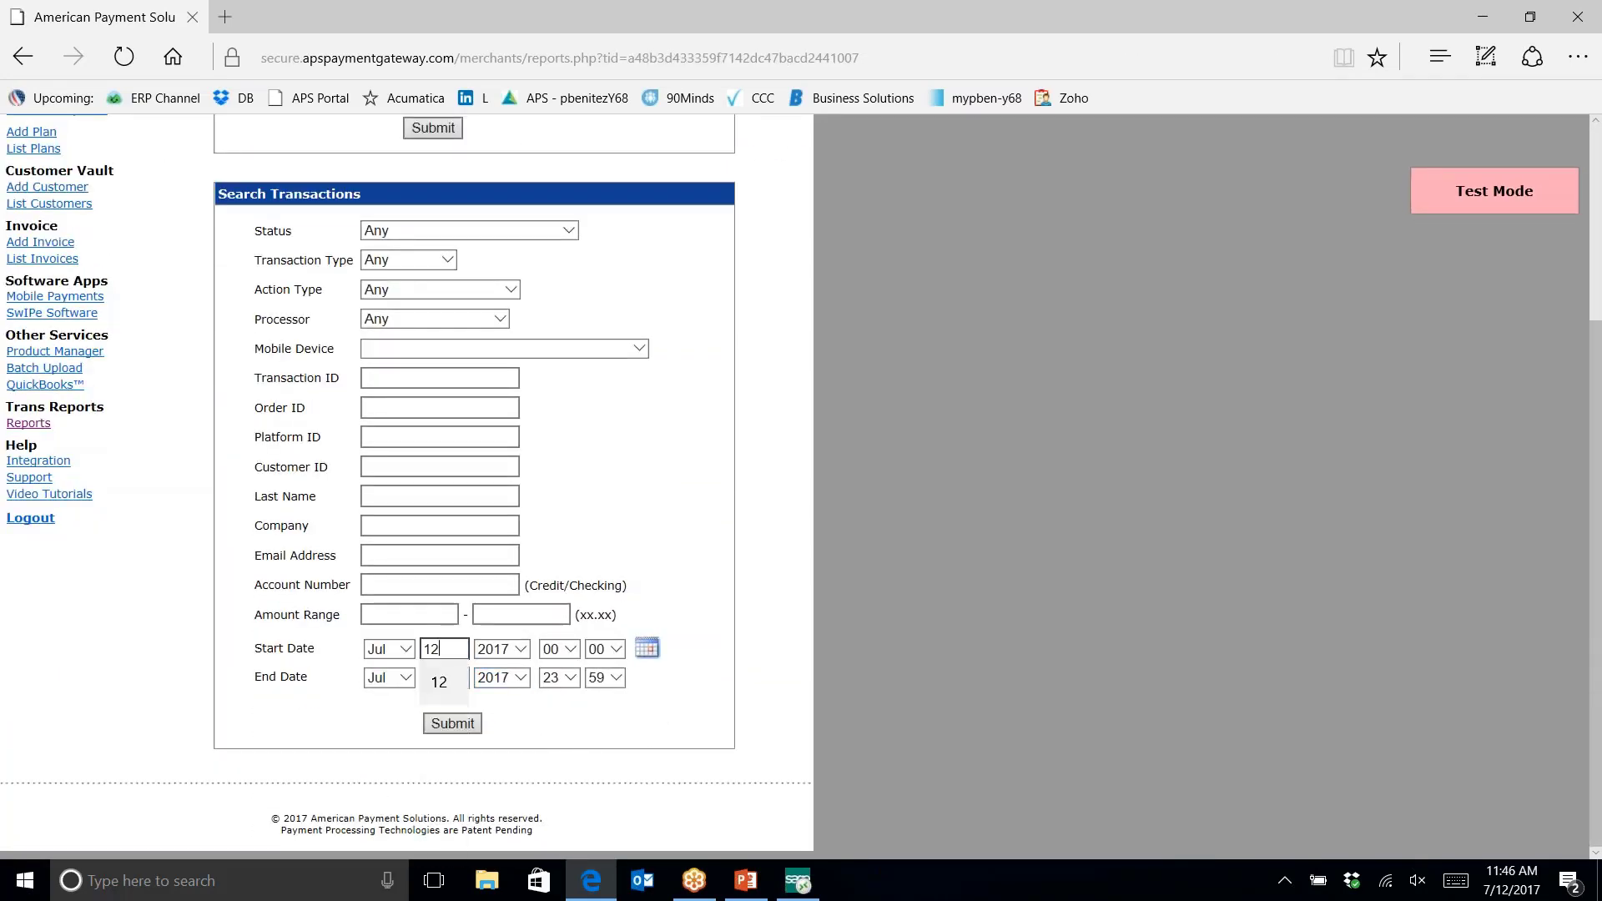
pyautogui.click(452, 723)
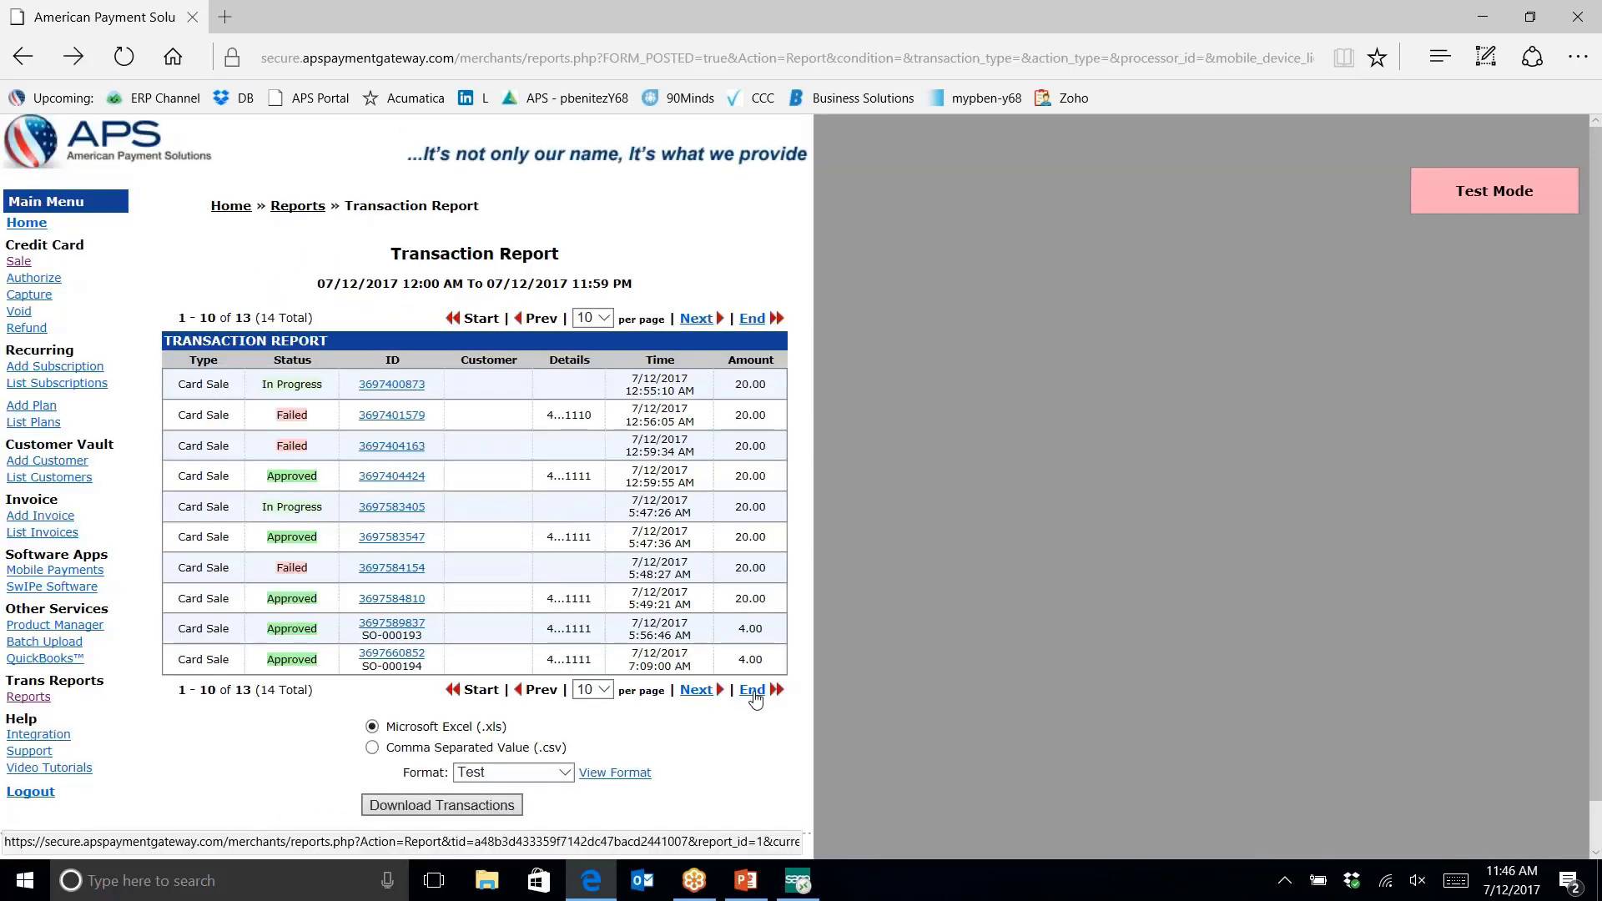
# Open the 64.94 card transaction on the report's last page and view its Transaction History
pyautogui.click(752, 691)
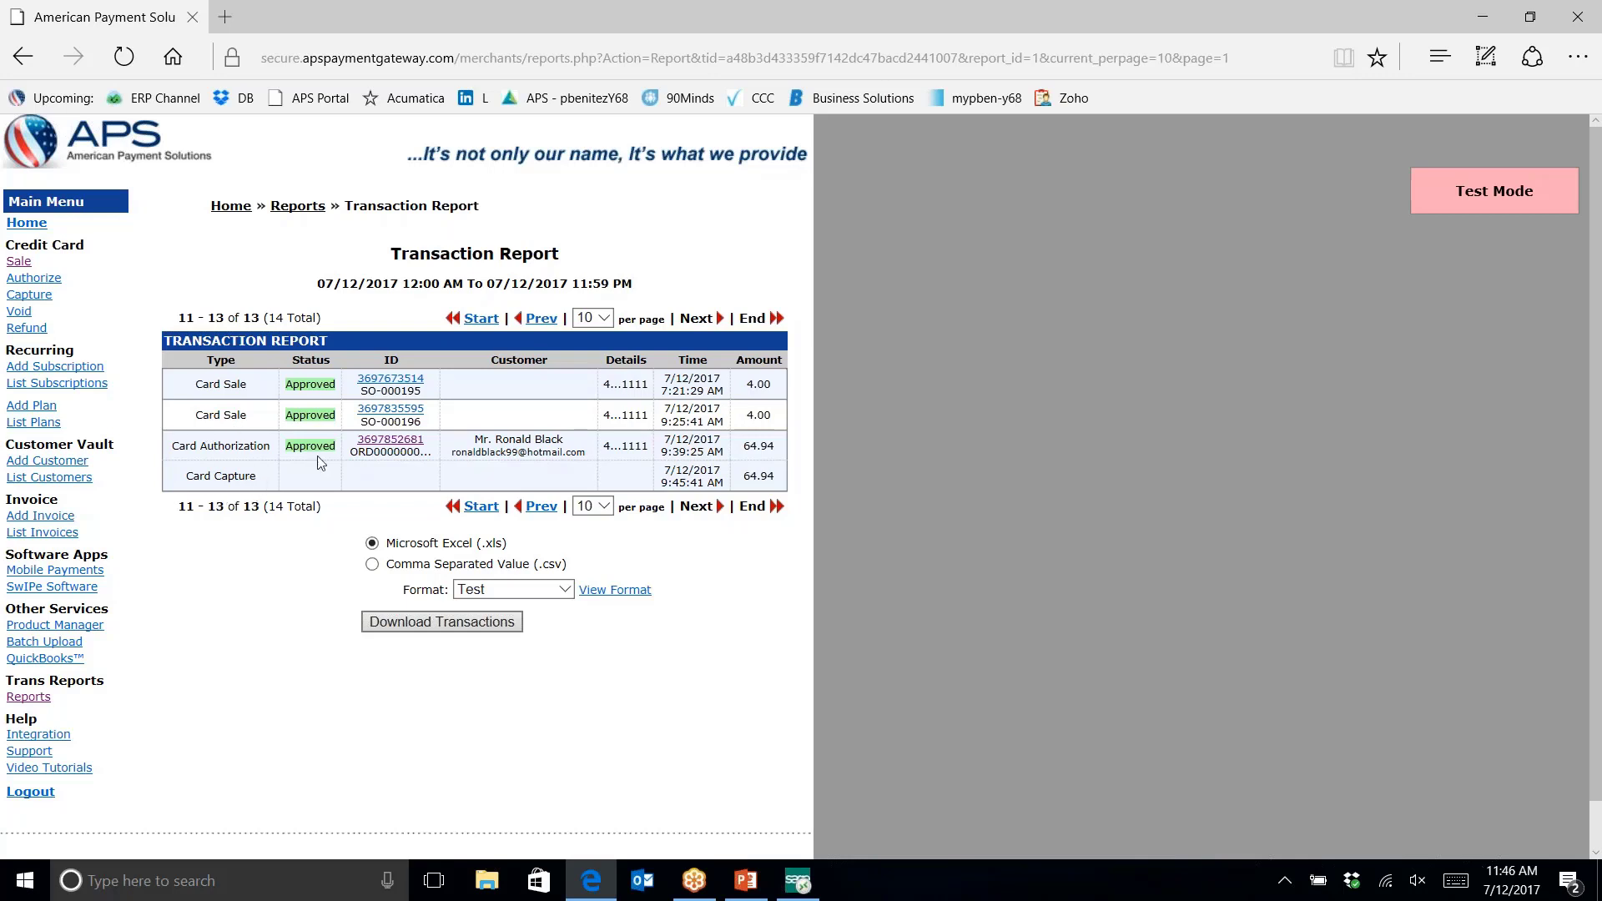
pyautogui.click(388, 441)
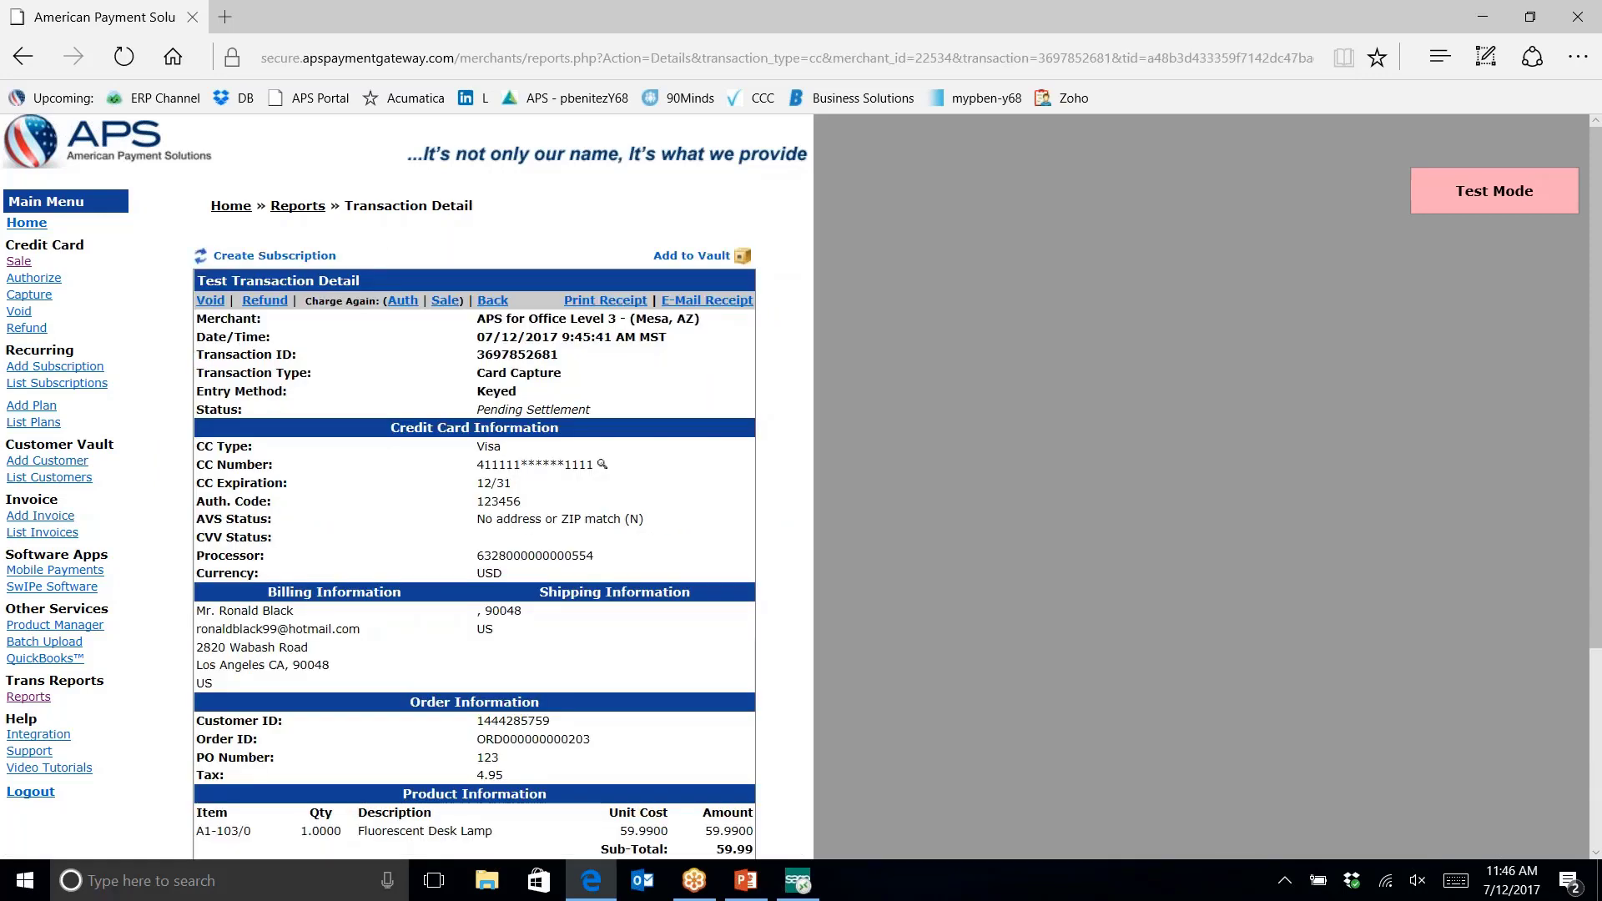
pyautogui.scroll(-3, 474, 484)
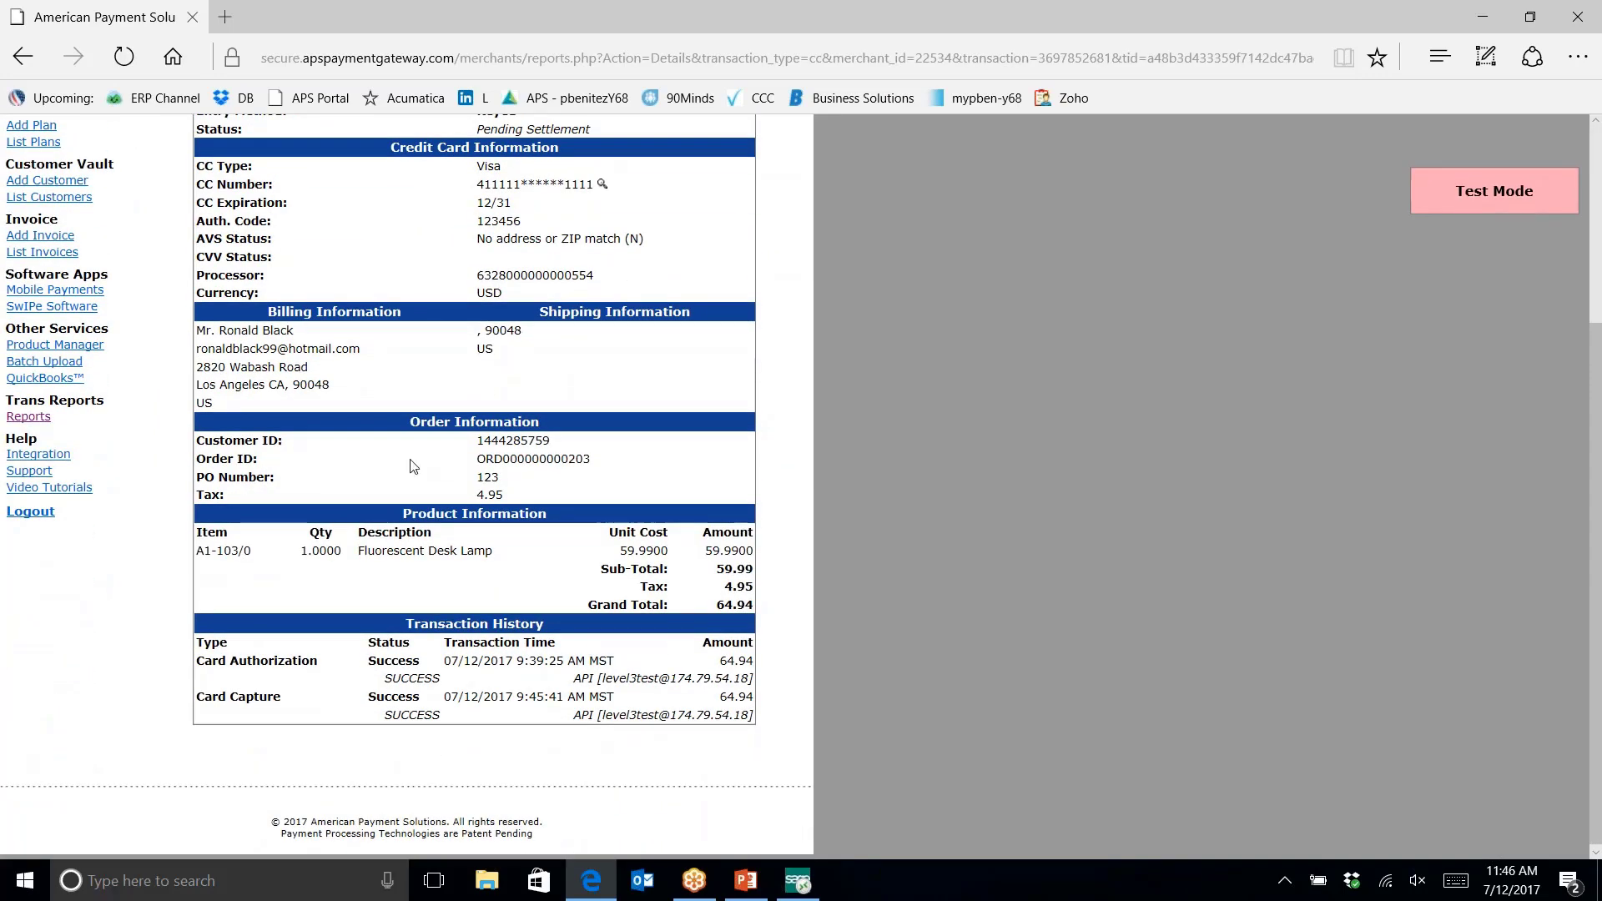
# Open the A/R Receipt Batch List from the APS Pays folder in Sage 300
pyautogui.click(797, 879)
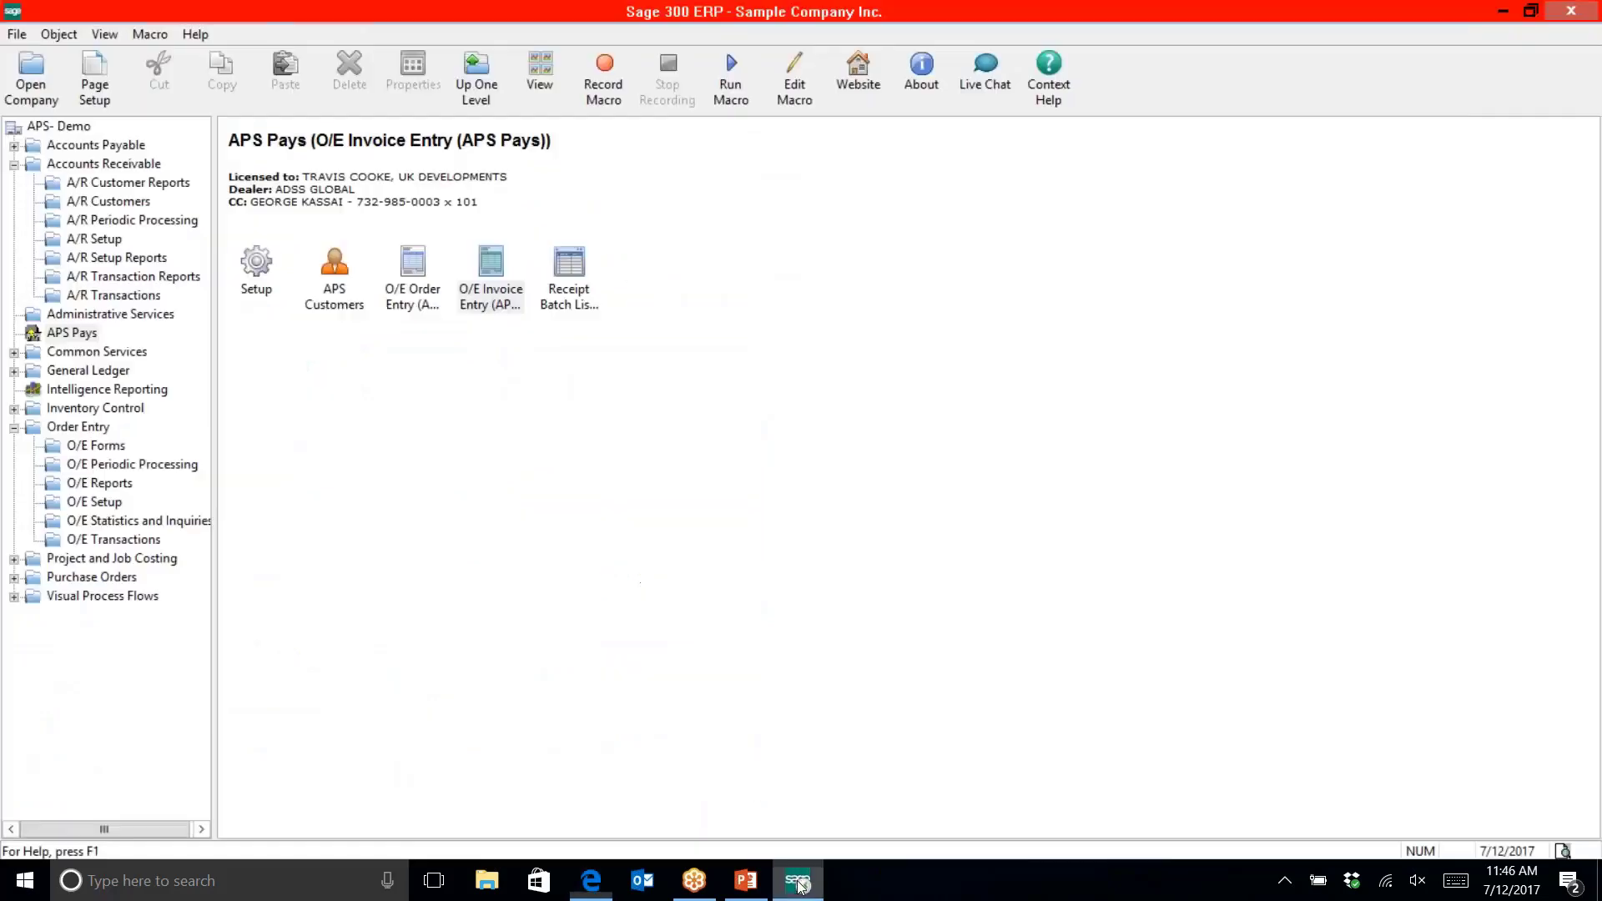
pyautogui.click(571, 277)
pyautogui.doubleClick(571, 277)
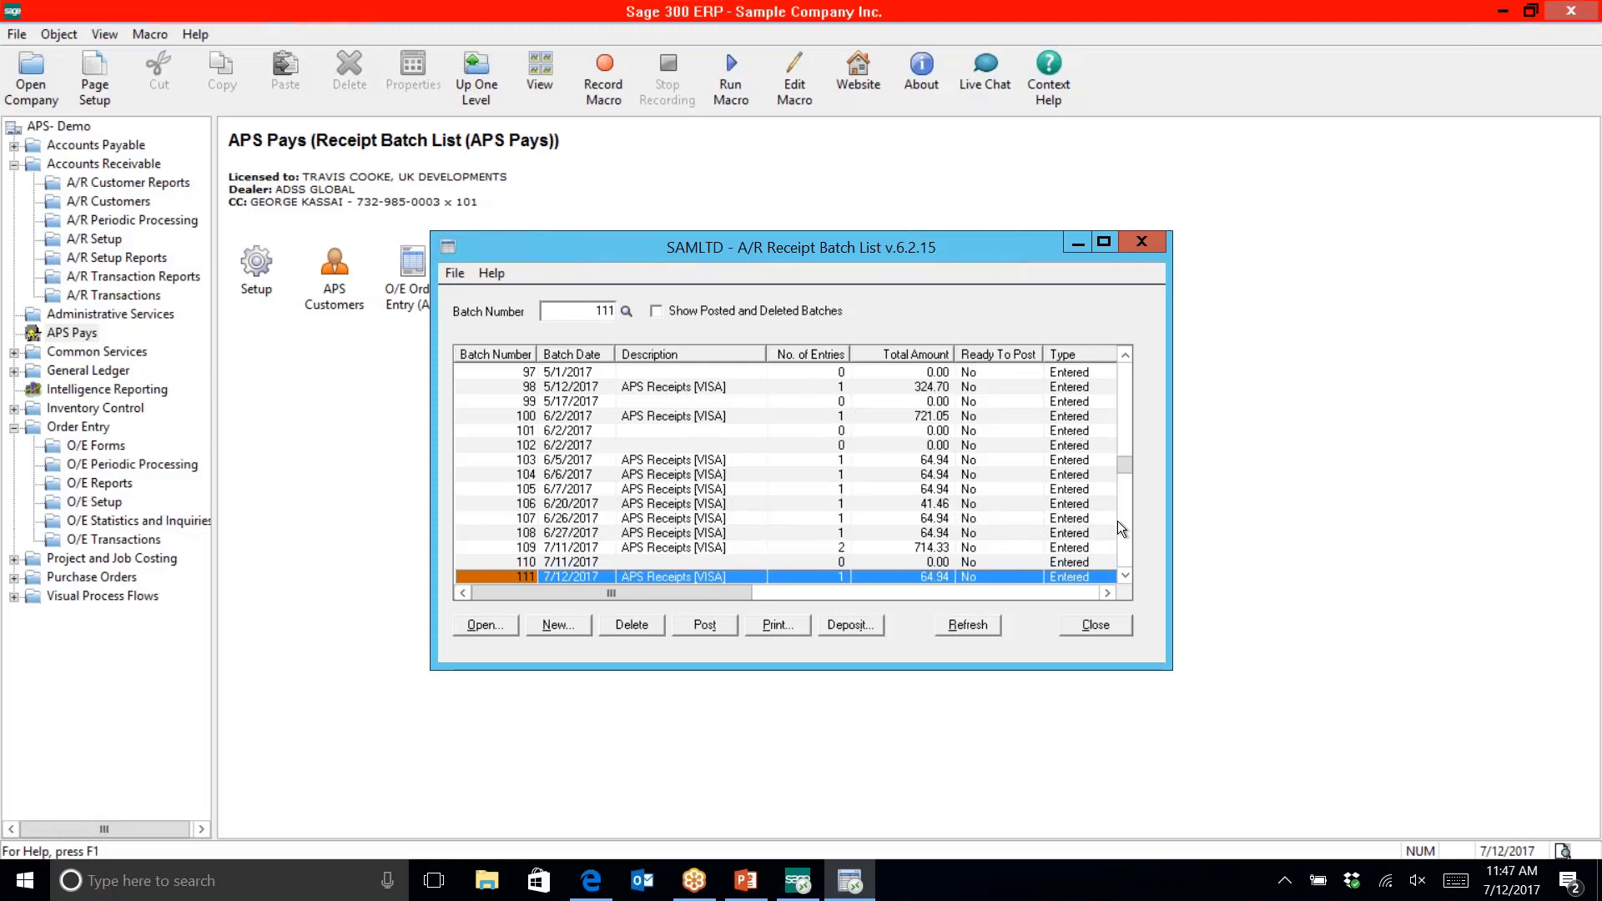
# Scroll the batch list to batch 111 (7/12/2017, 64.94), then close the list
pyautogui.click(1125, 576)
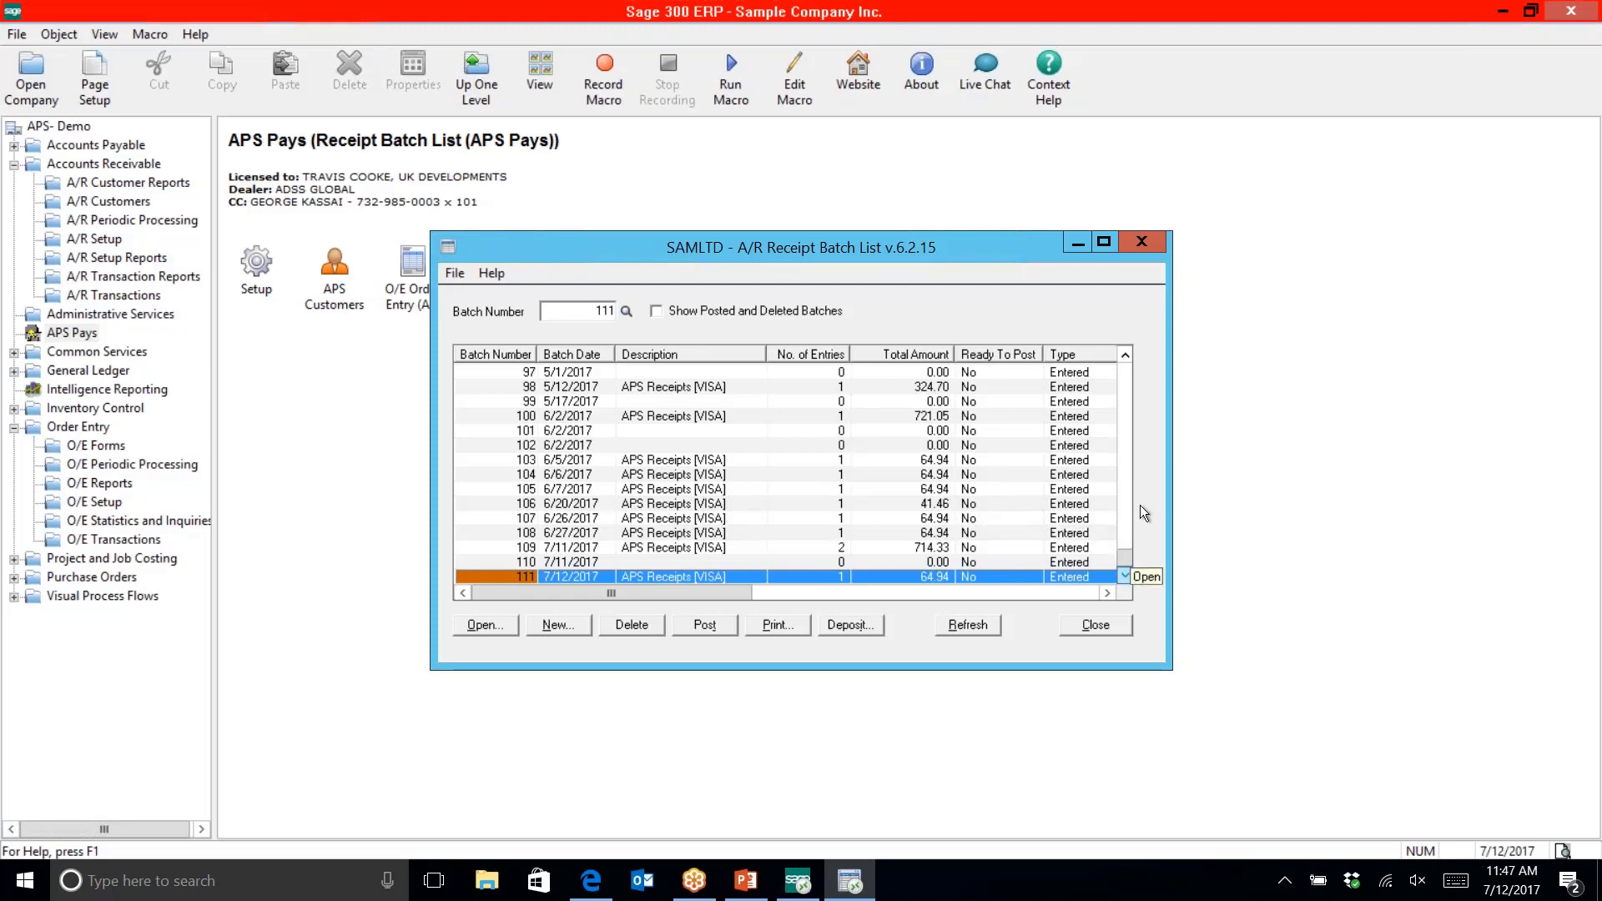
pyautogui.click(1125, 354)
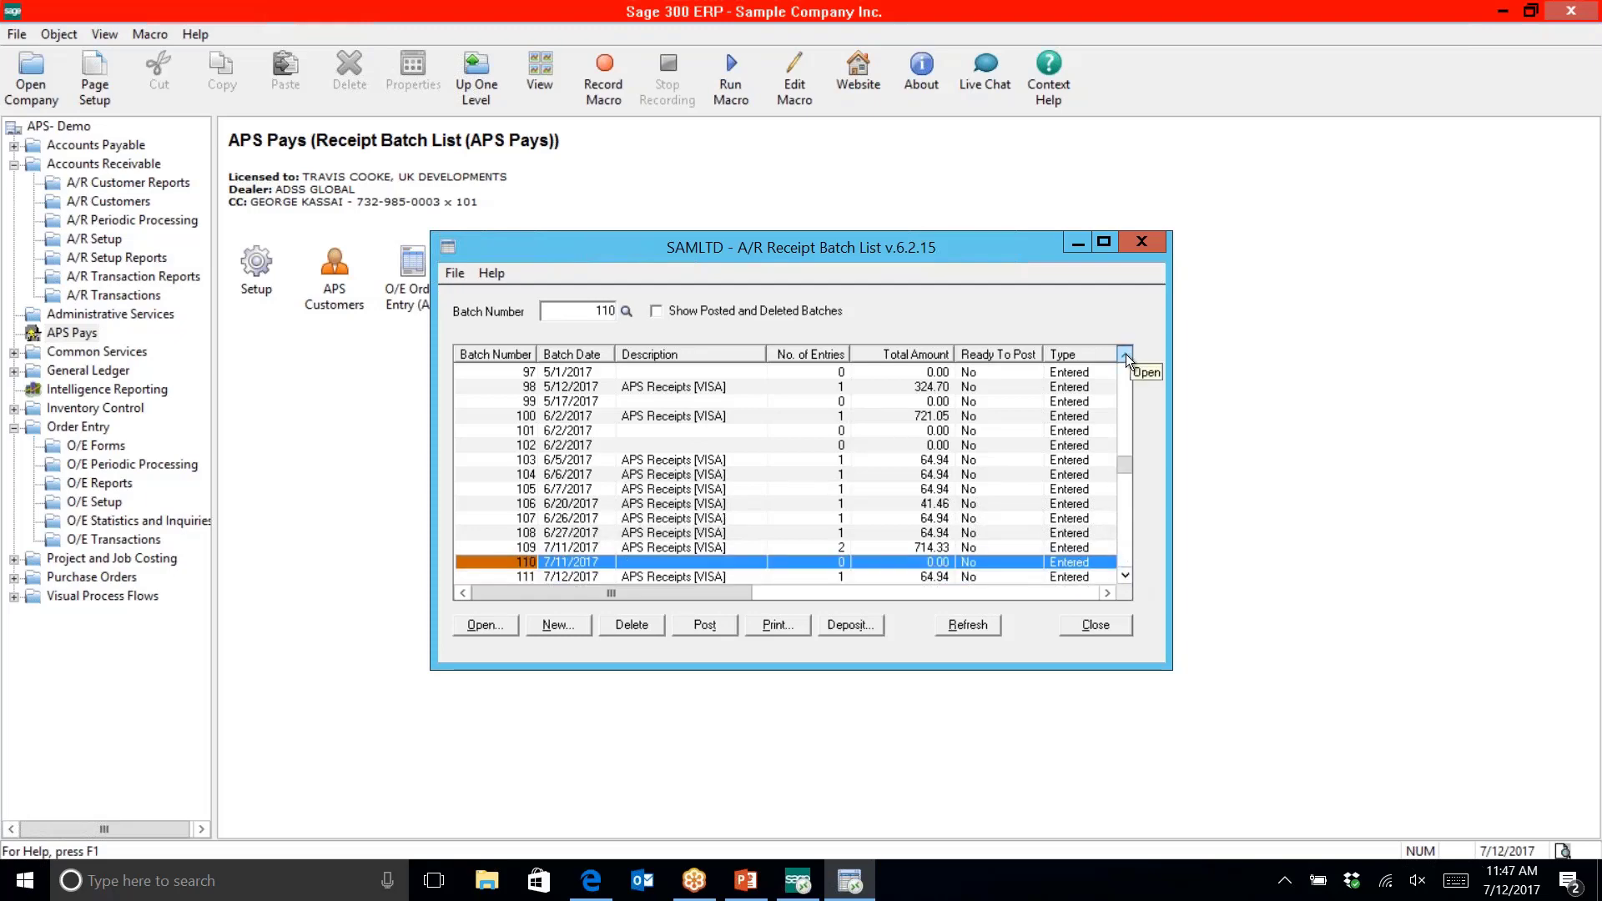
pyautogui.click(1126, 354)
pyautogui.moveTo(1126, 358); pyautogui.dragTo(1126, 359)
pyautogui.press('Up')
pyautogui.press('Up')
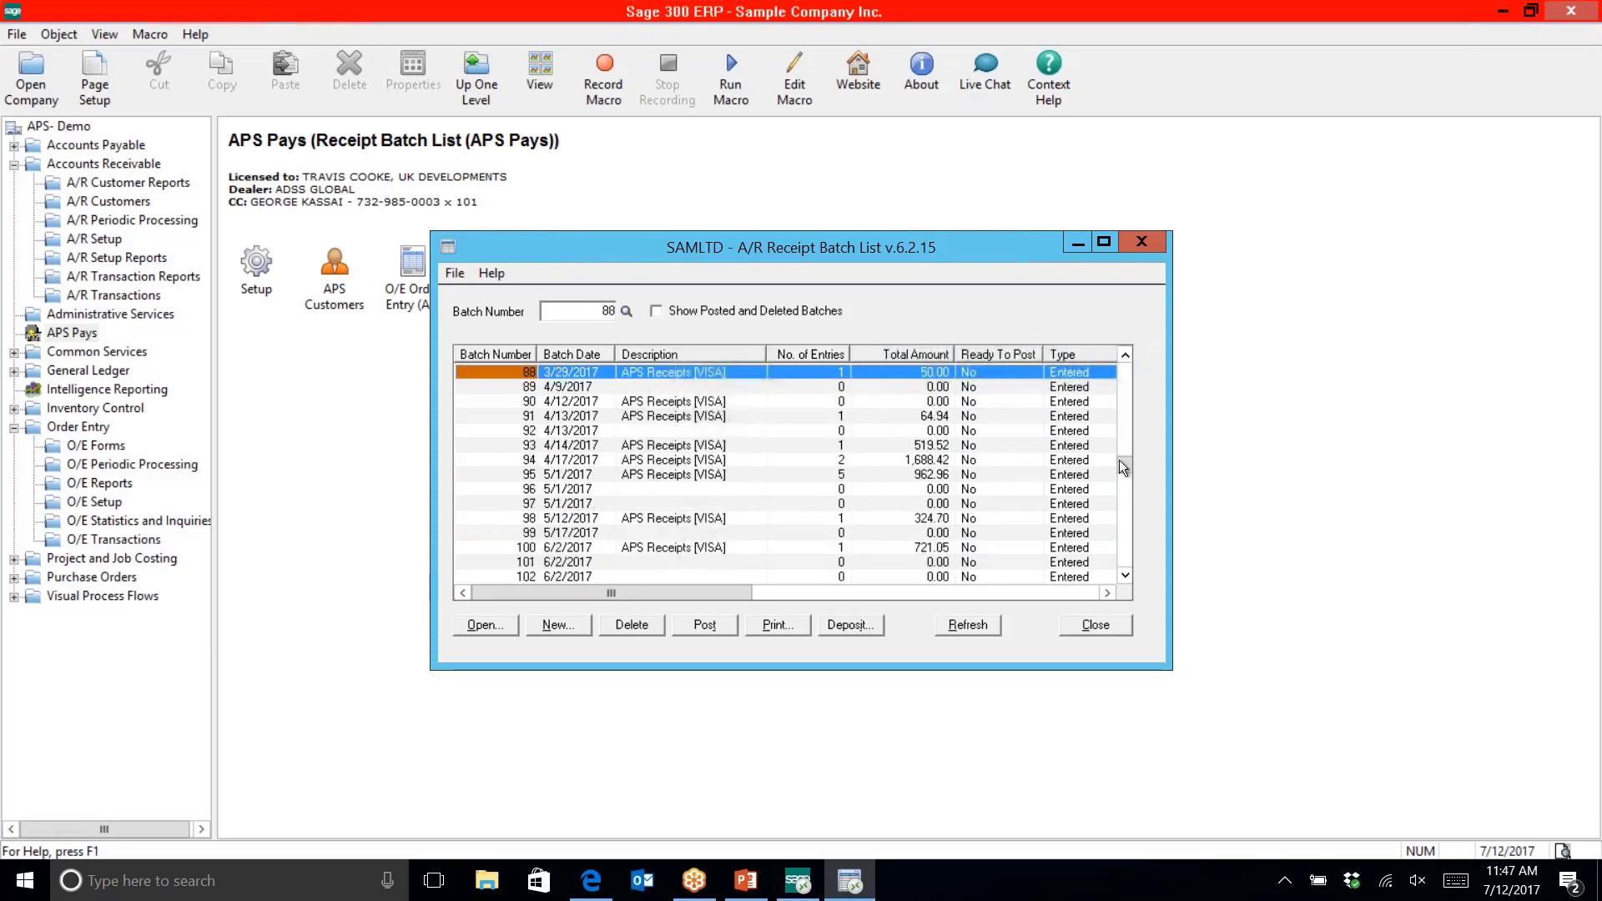
pyautogui.moveTo(1124, 517); pyautogui.dragTo(1118, 580)
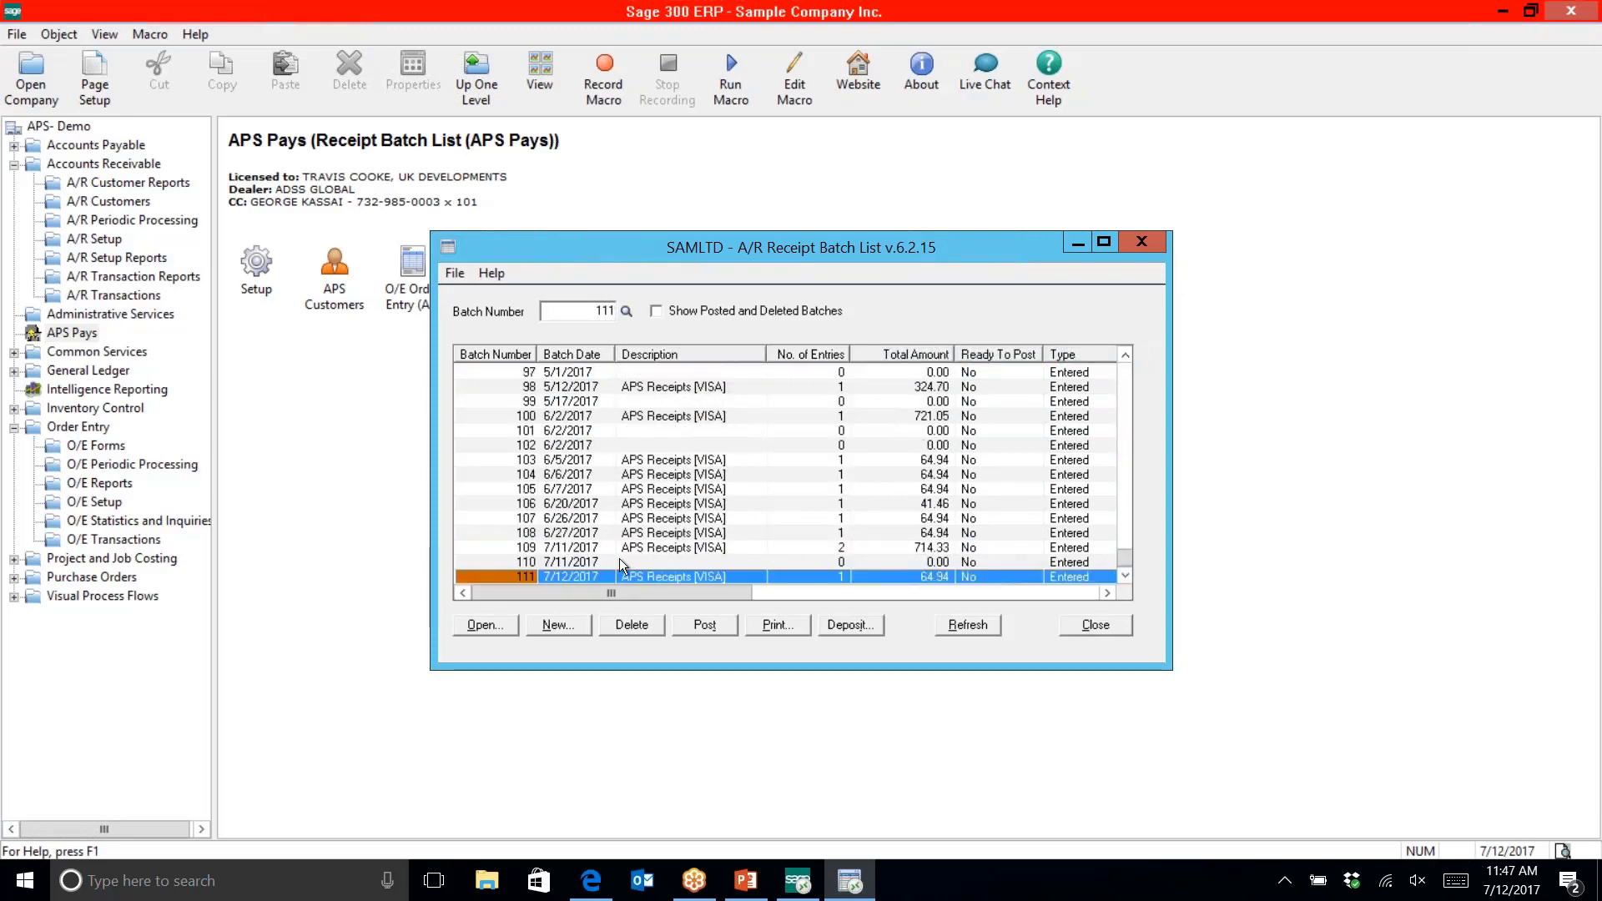
pyautogui.click(1110, 628)
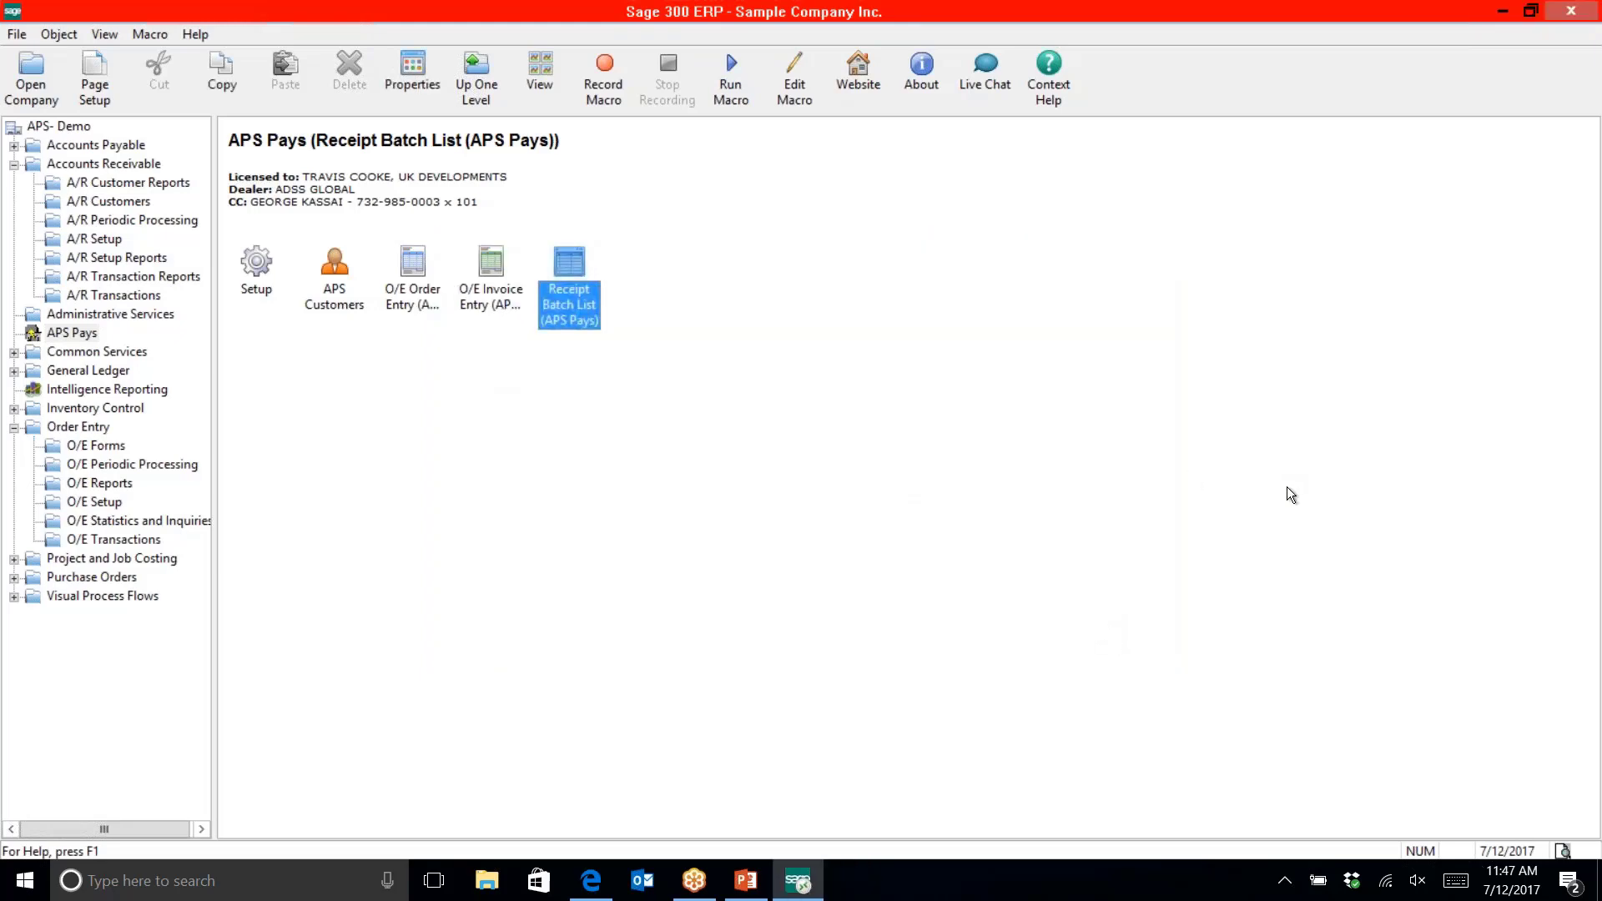
# Exit Sage 300 ERP and start the FrontLine EU Presentation slideshow from the Agenda slide
pyautogui.click(1577, 11)
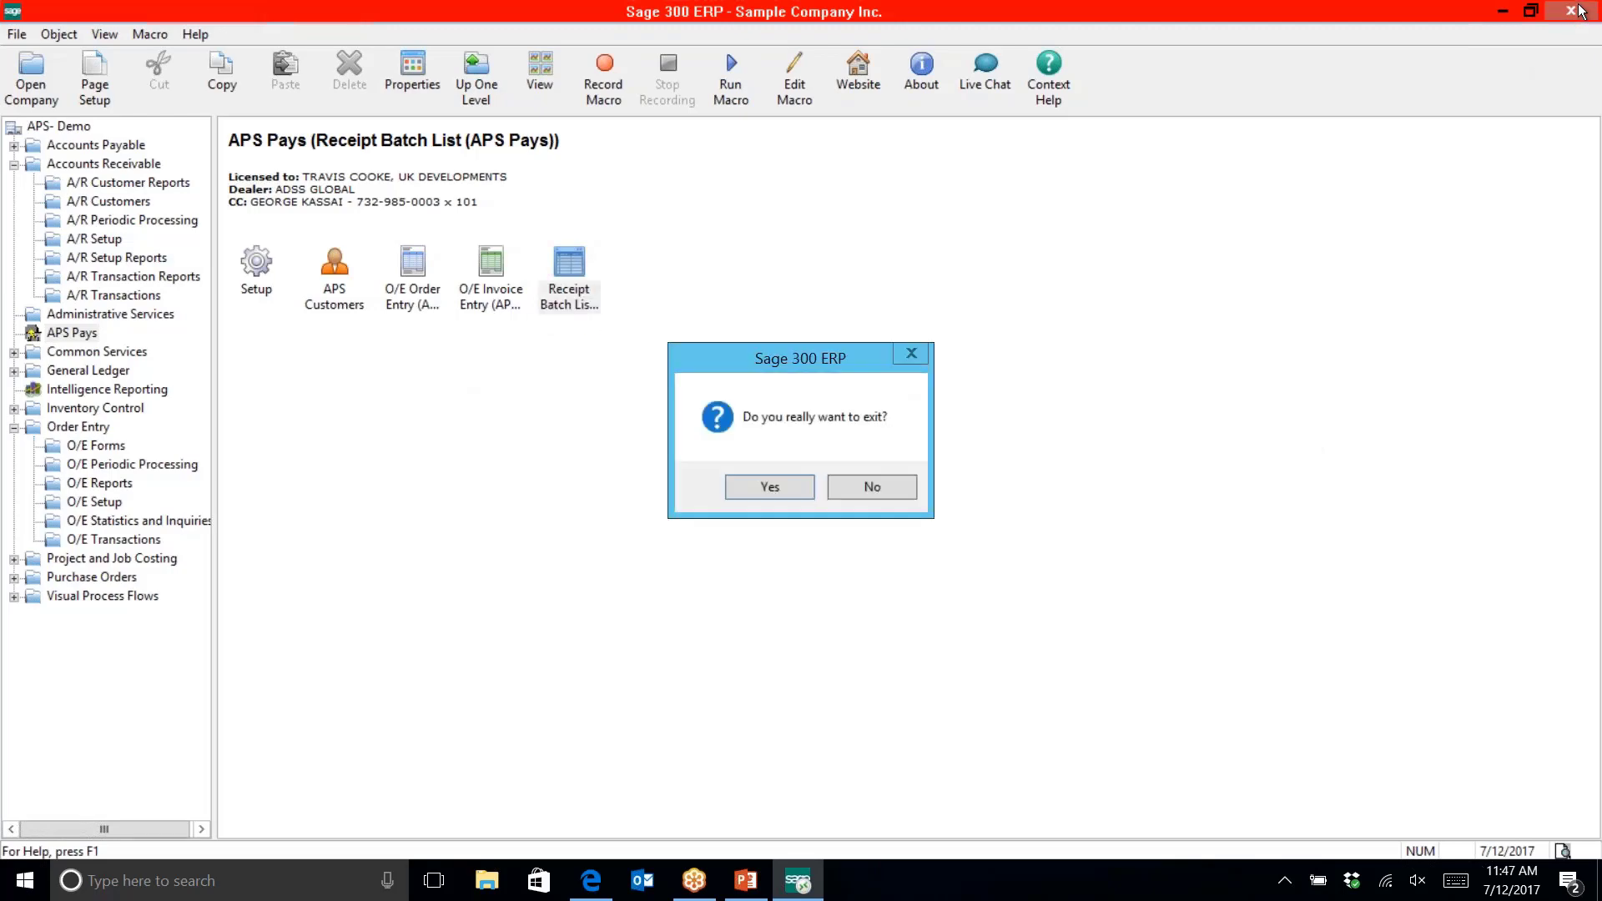
pyautogui.click(788, 489)
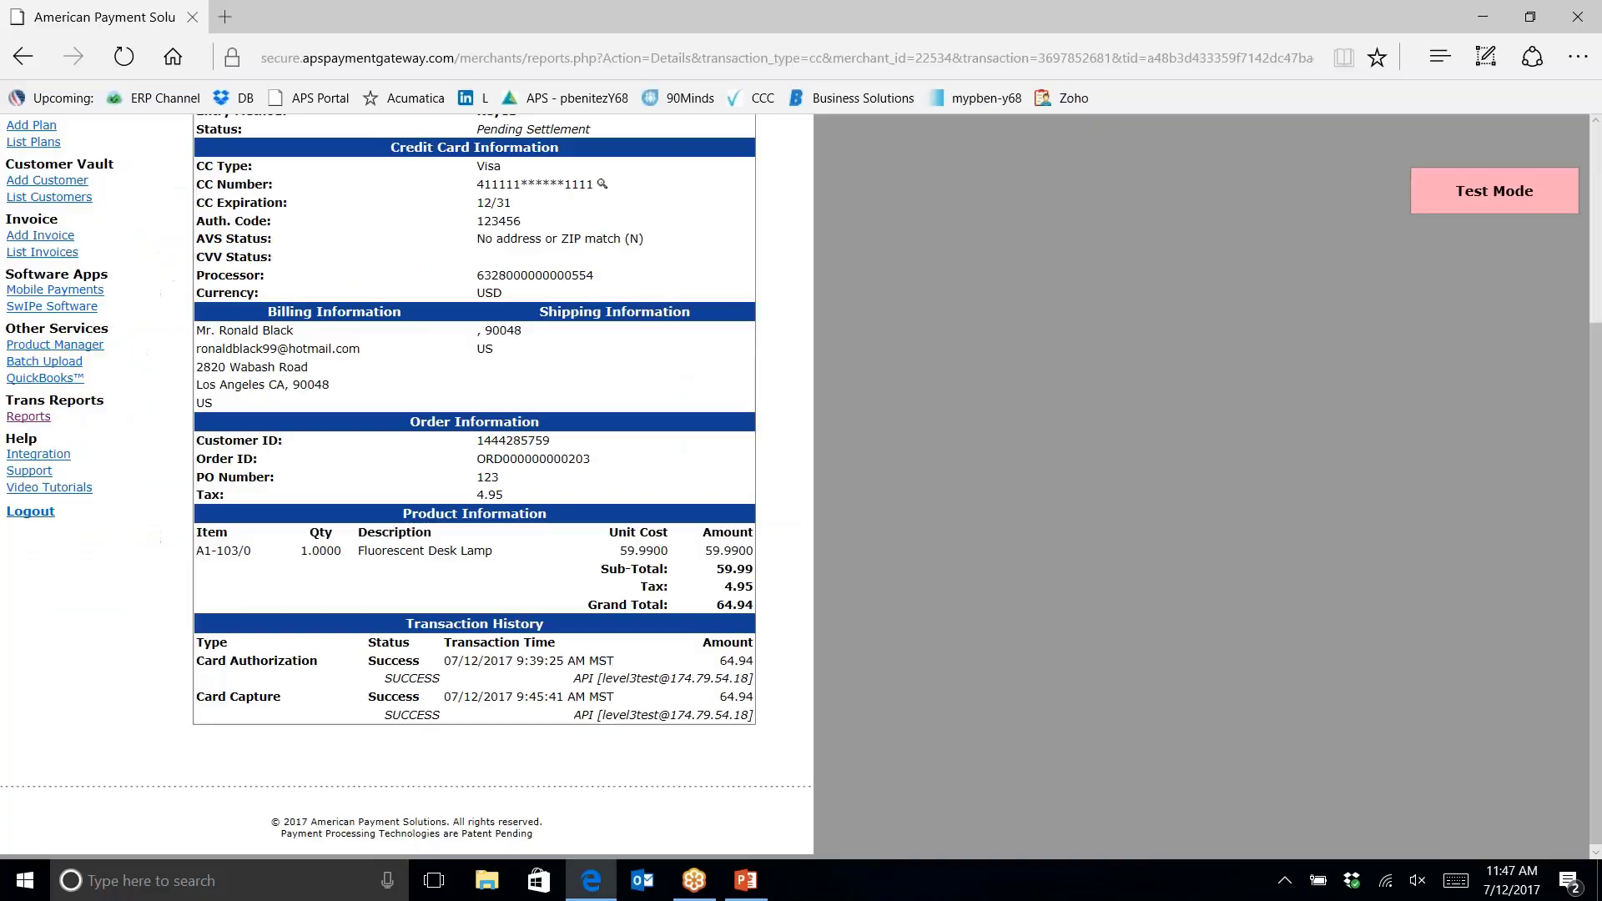
pyautogui.click(1482, 17)
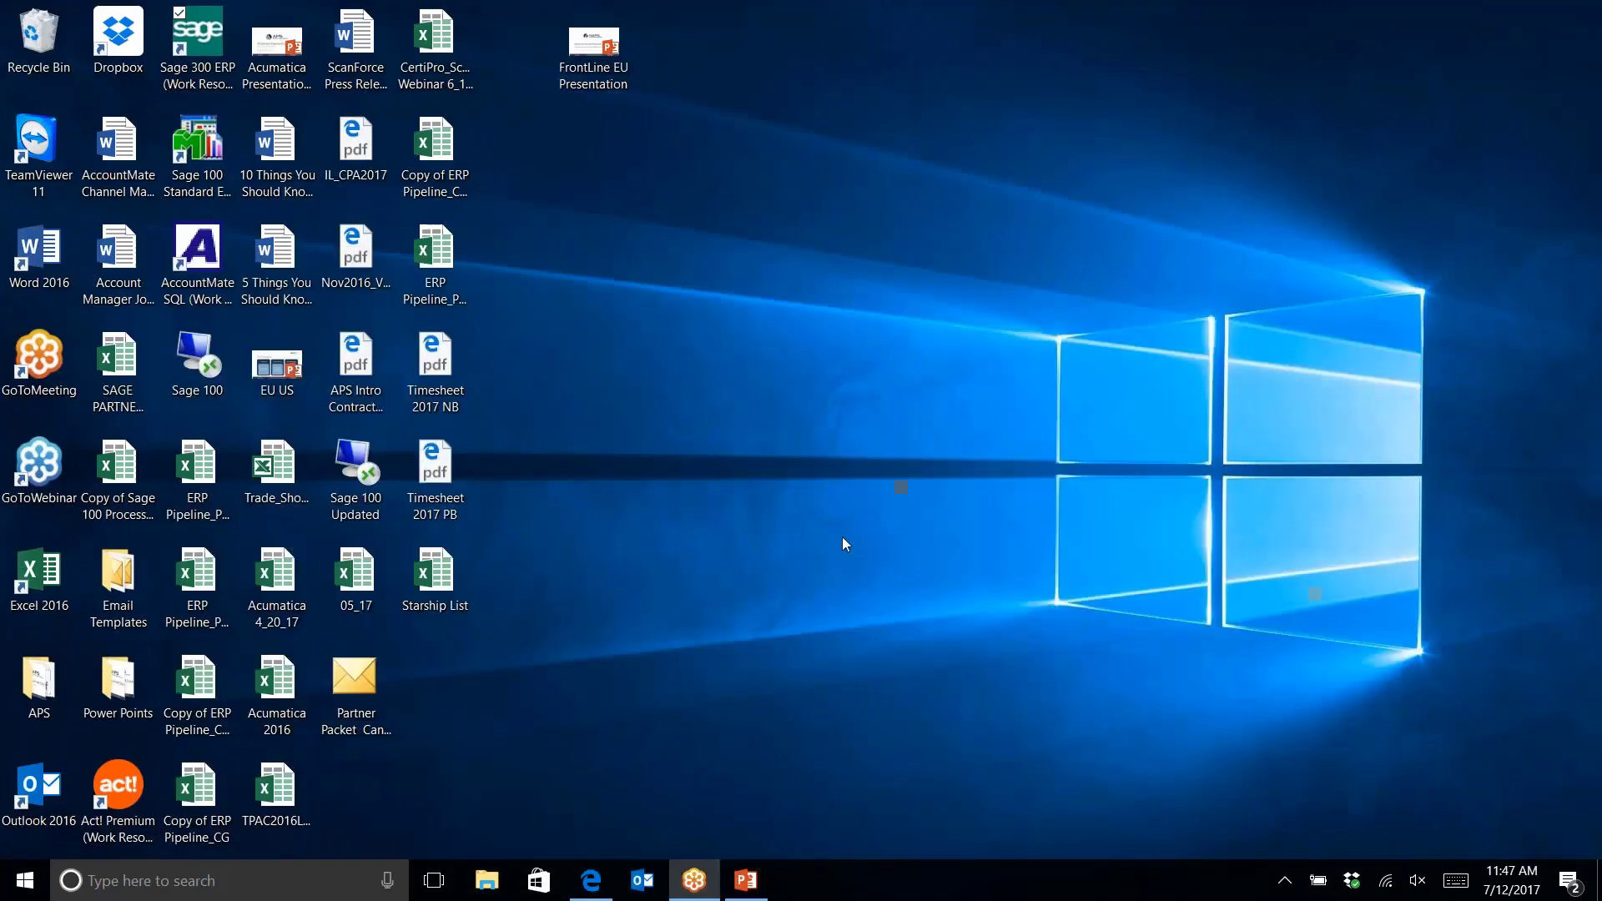
pyautogui.click(747, 881)
pyautogui.click(119, 246)
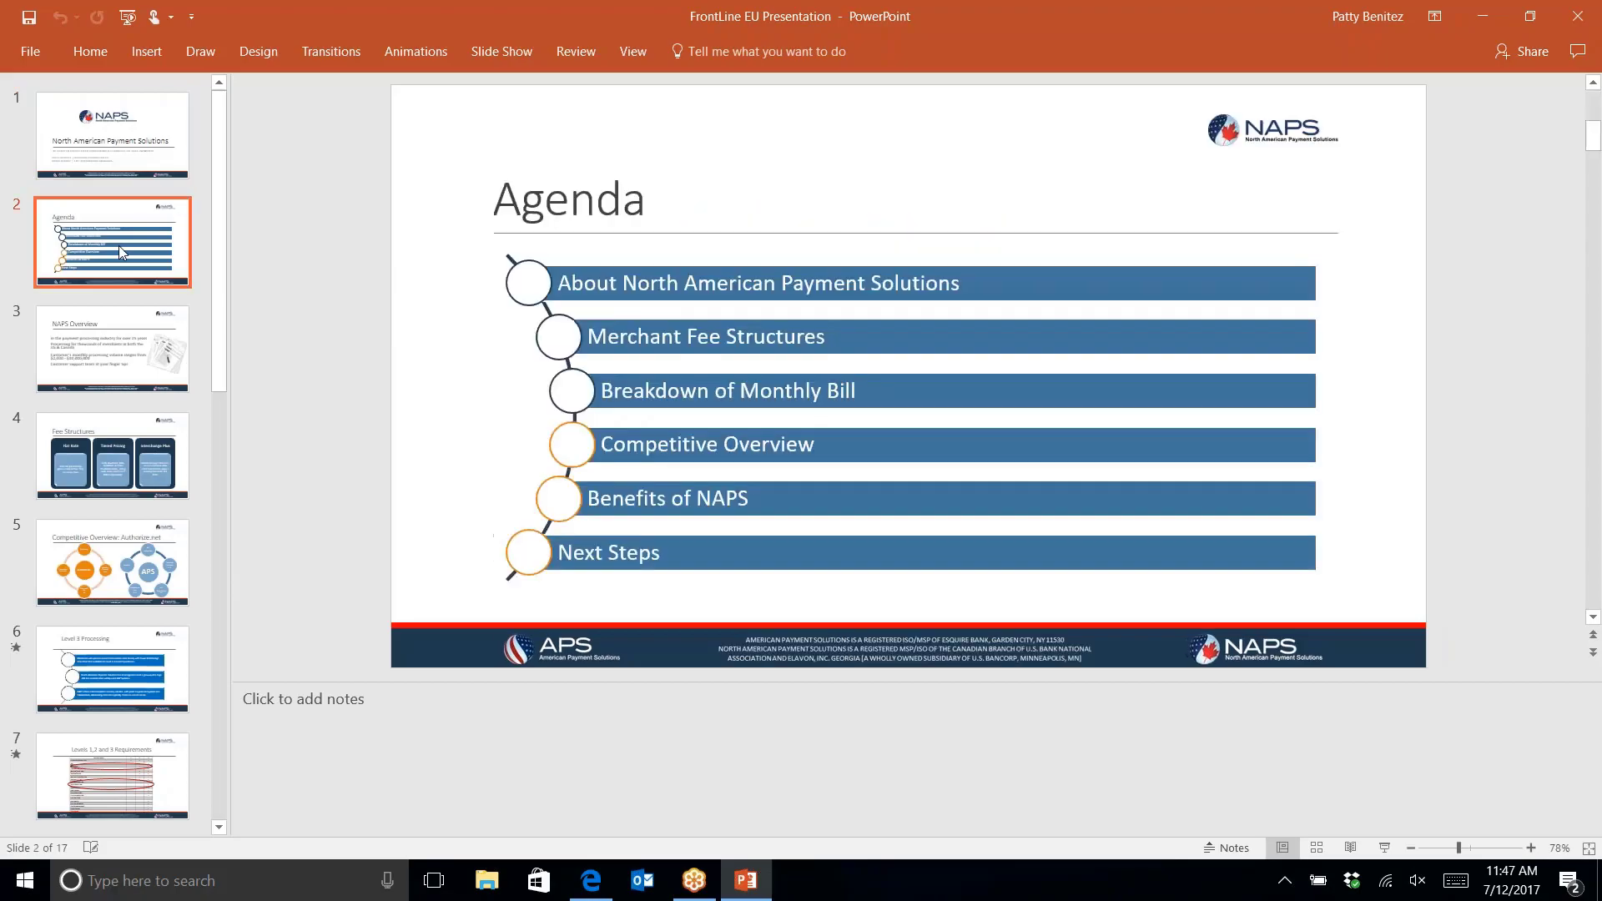
pyautogui.hotkey('shift', 'F5')
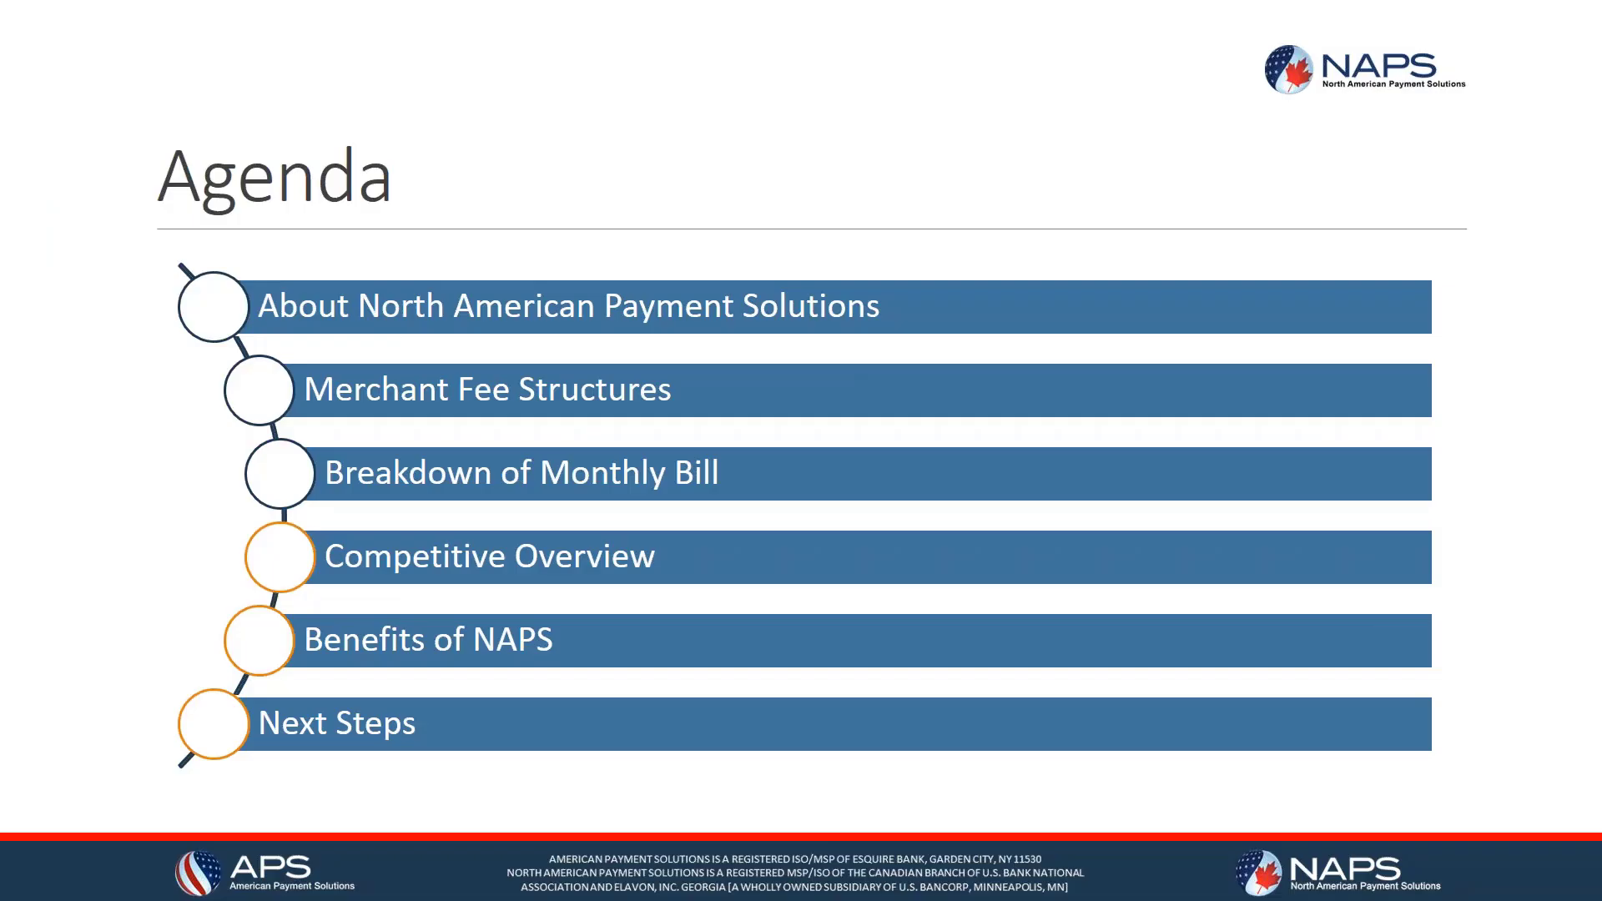